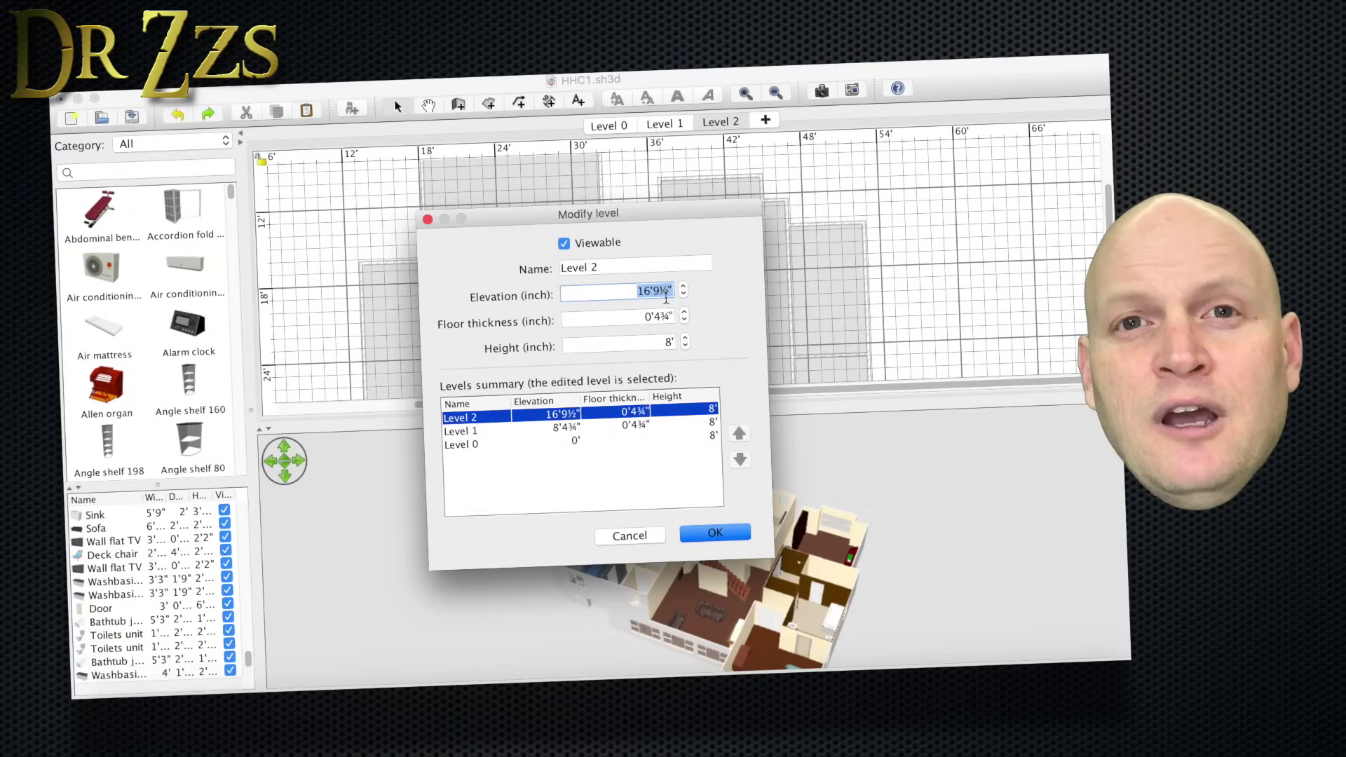
text(-9')
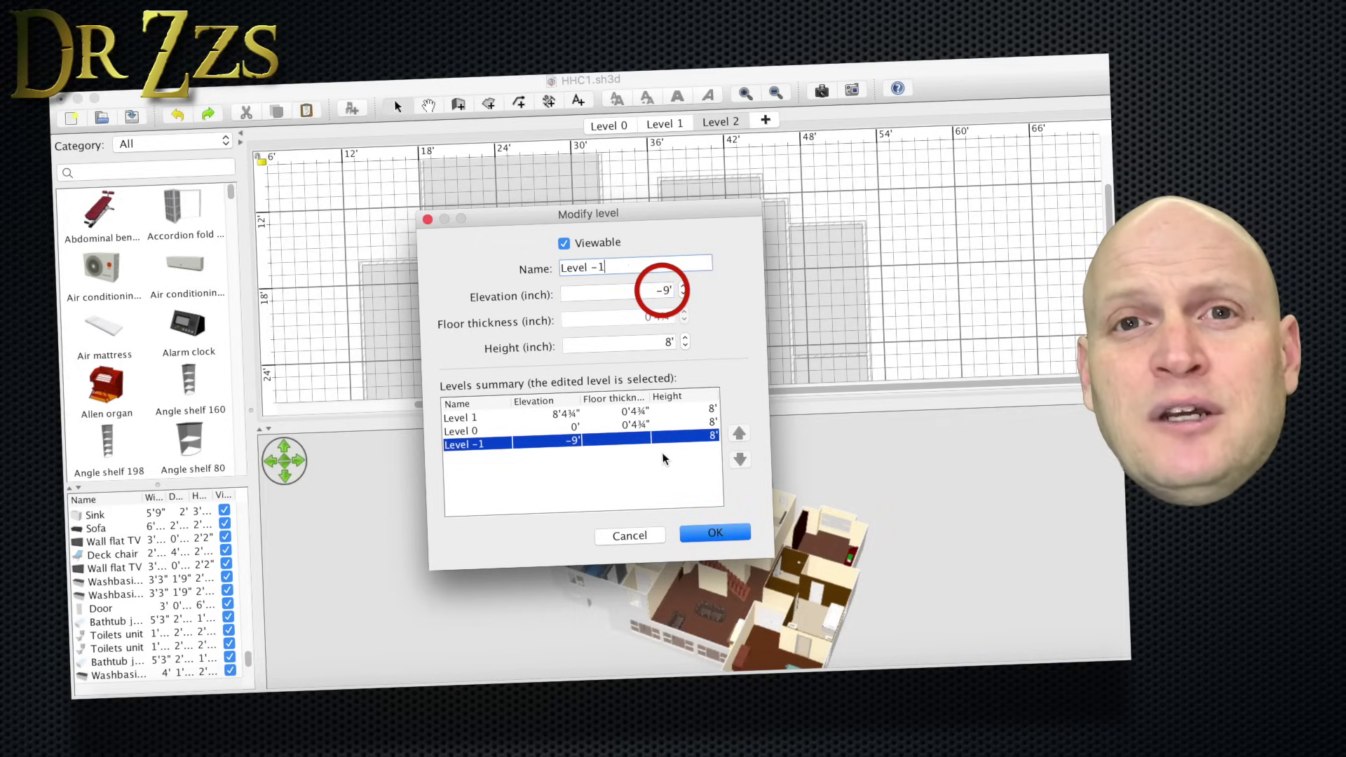
Step: Confirm Level 2 as the basement 'Level -1' at -9' elevation
click(713, 535)
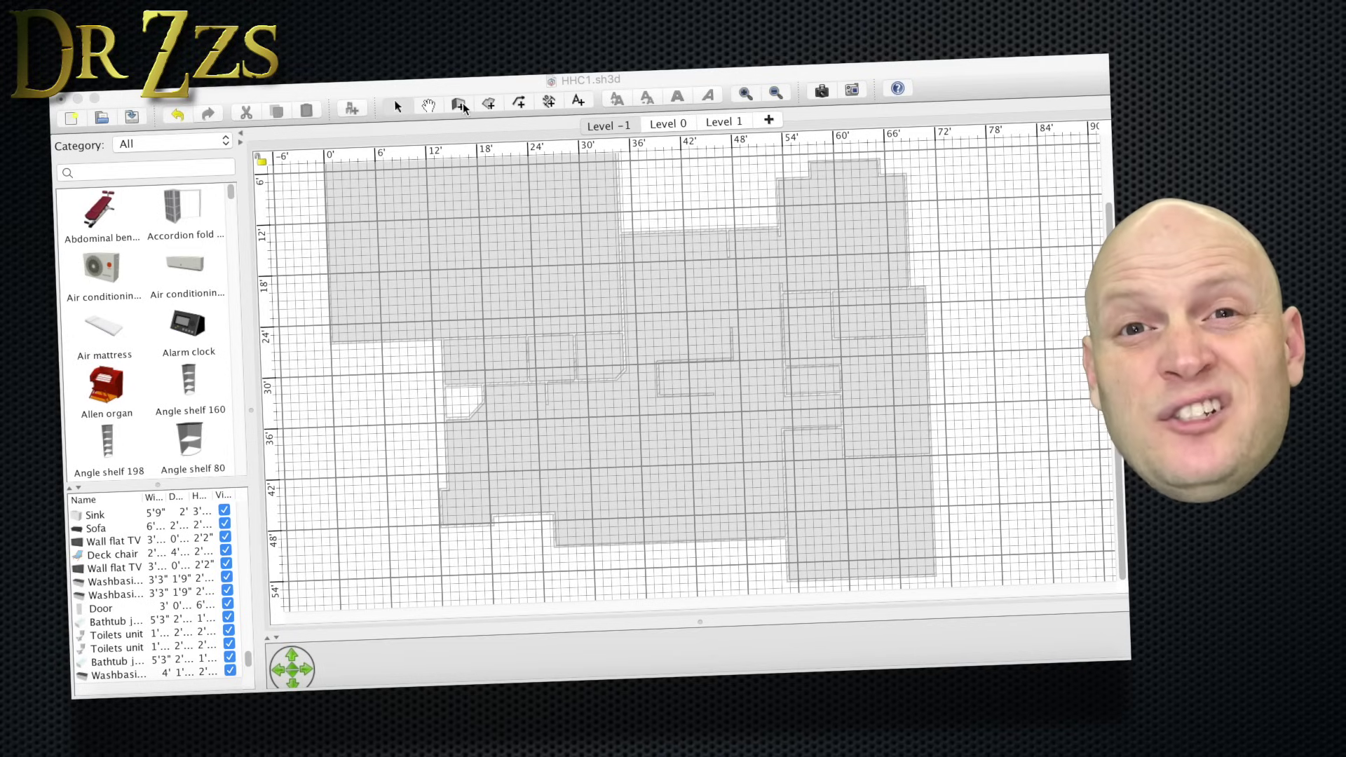
Step: Draw a closed rectangle of walls on the basement's right side
click(462, 106)
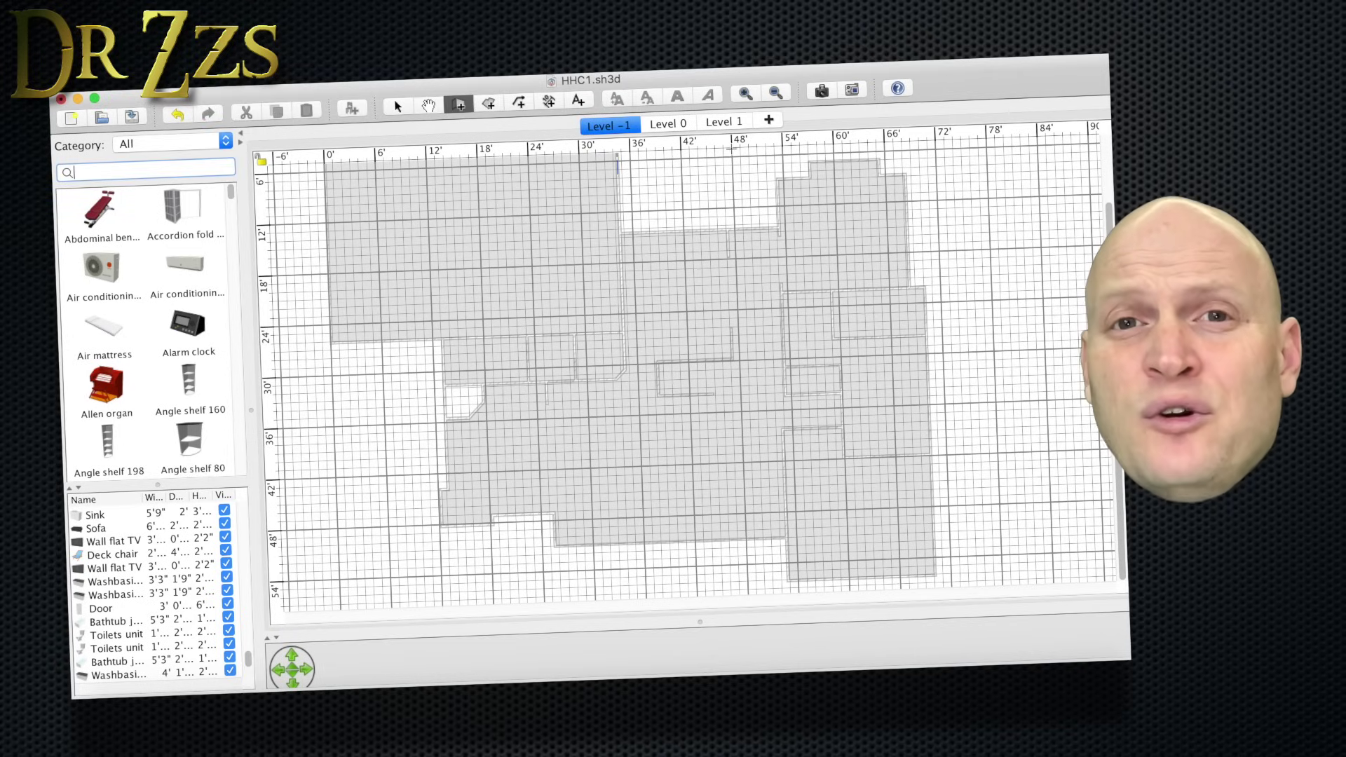
click(904, 174)
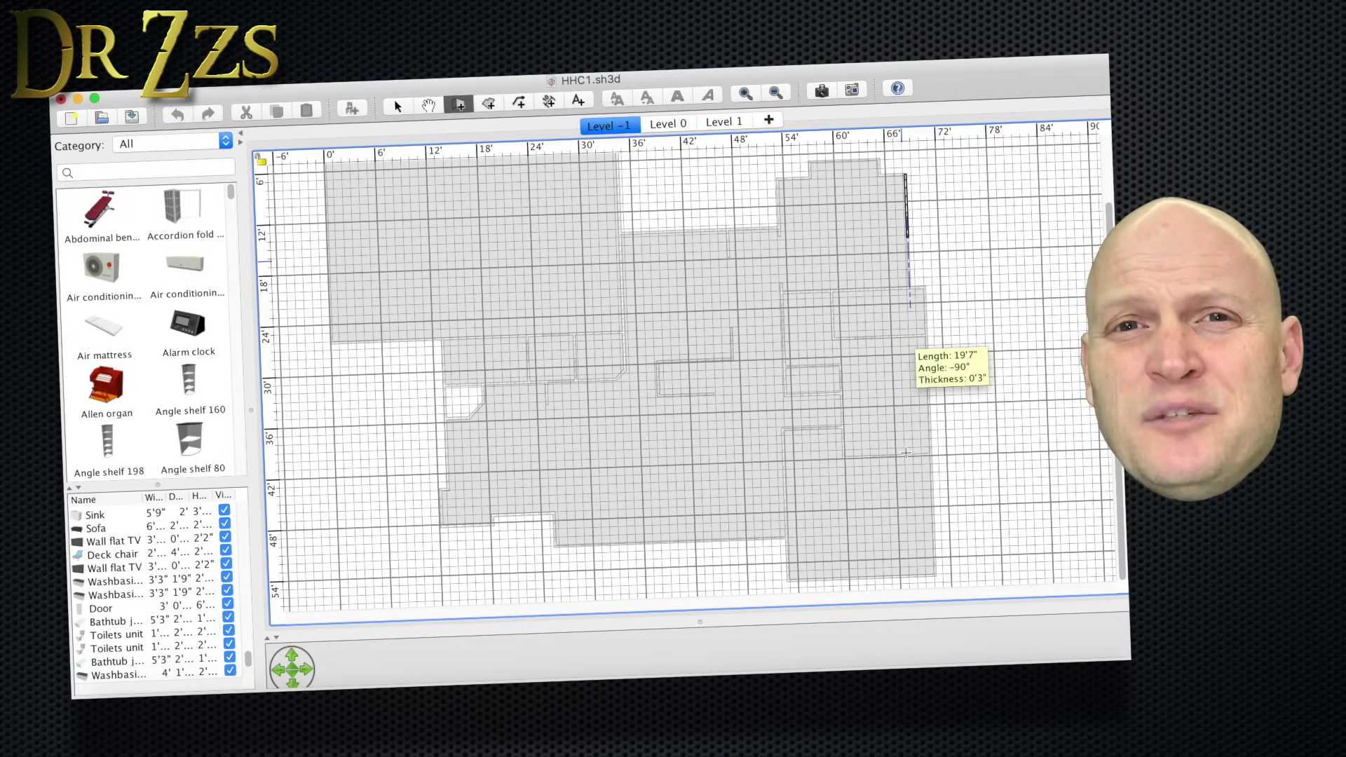
click(918, 573)
click(790, 577)
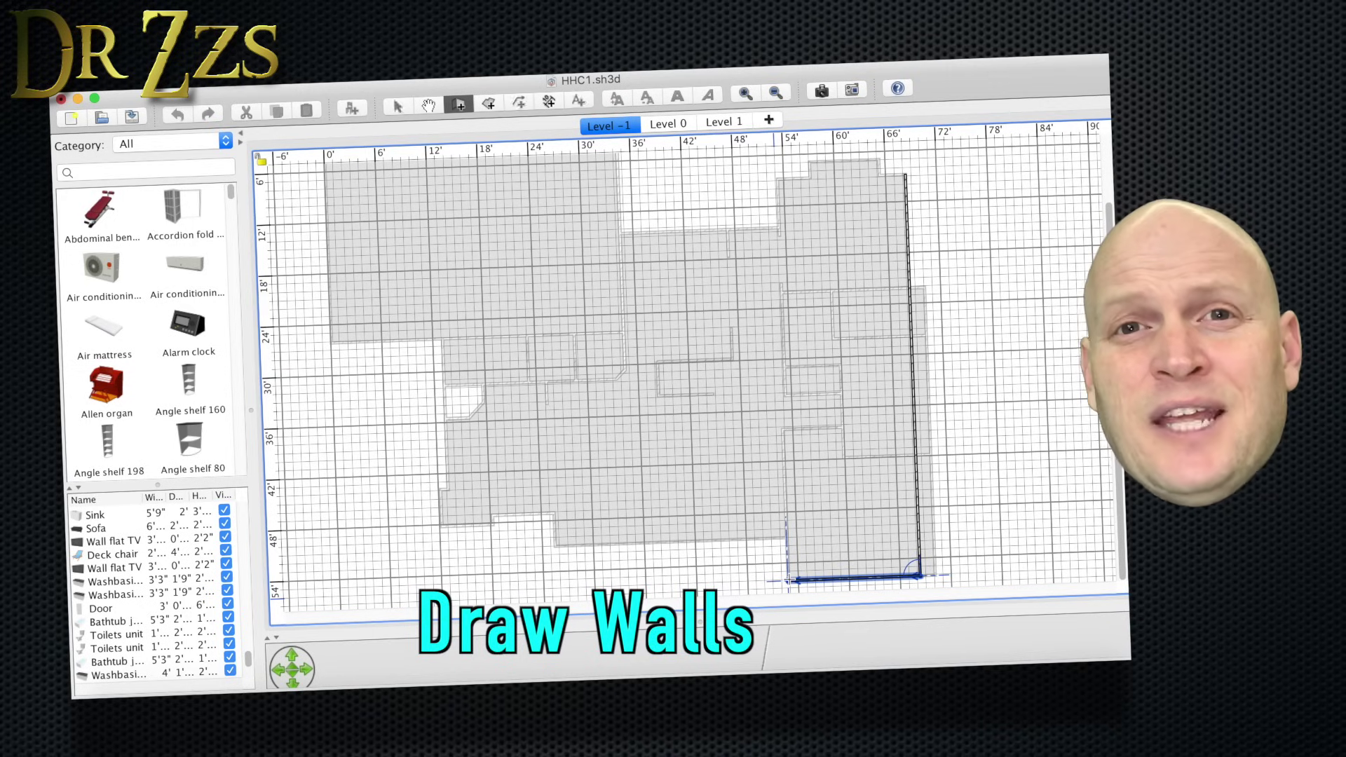
click(773, 177)
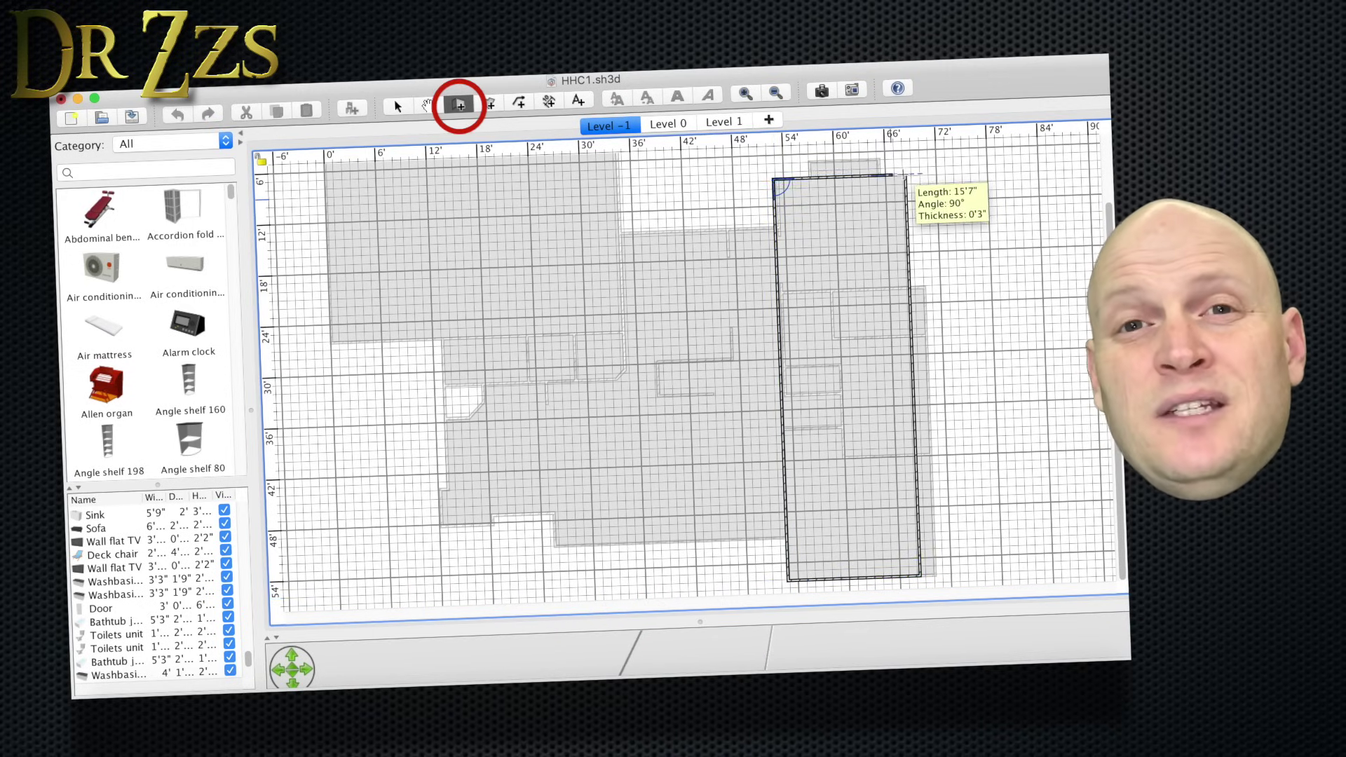
click(904, 174)
key(Escape)
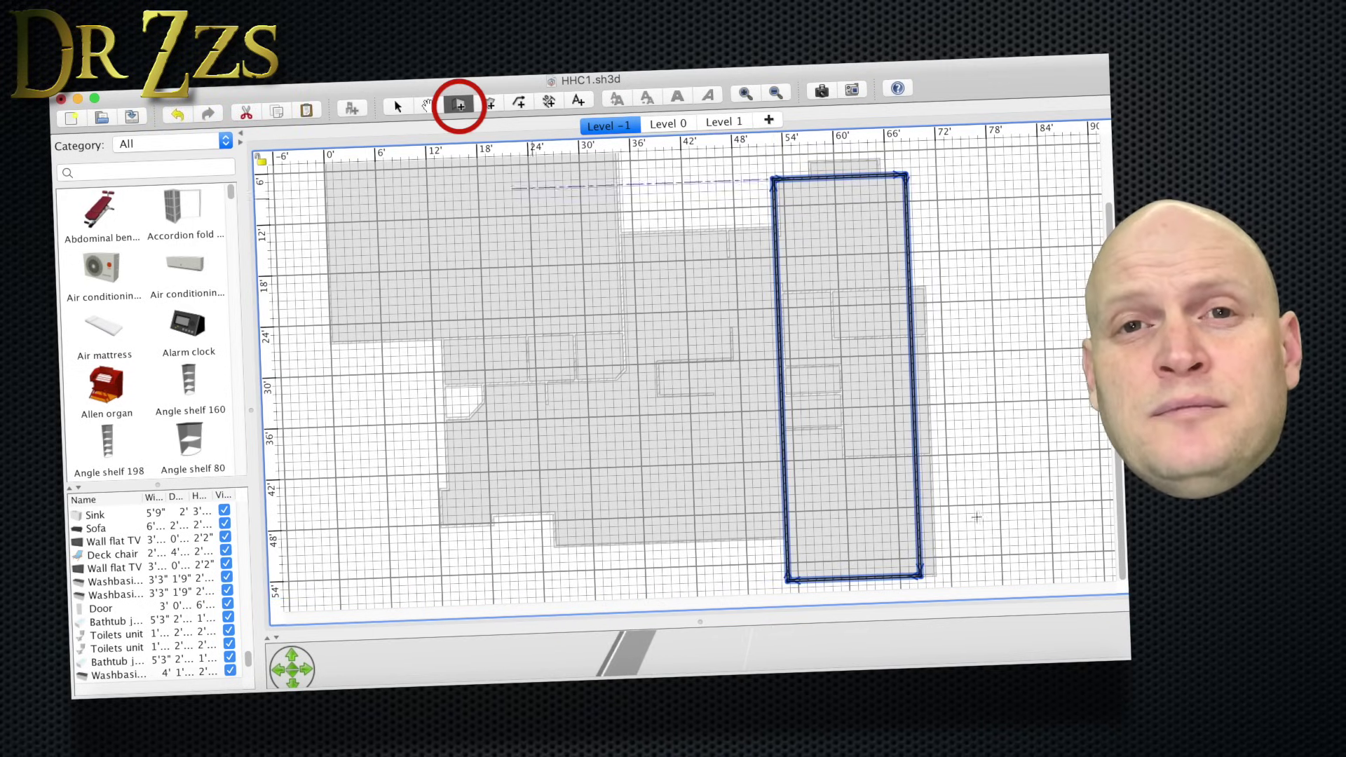
Step: Add lower and upper cross walls spanning the rectangle
click(914, 447)
click(784, 450)
key(Escape)
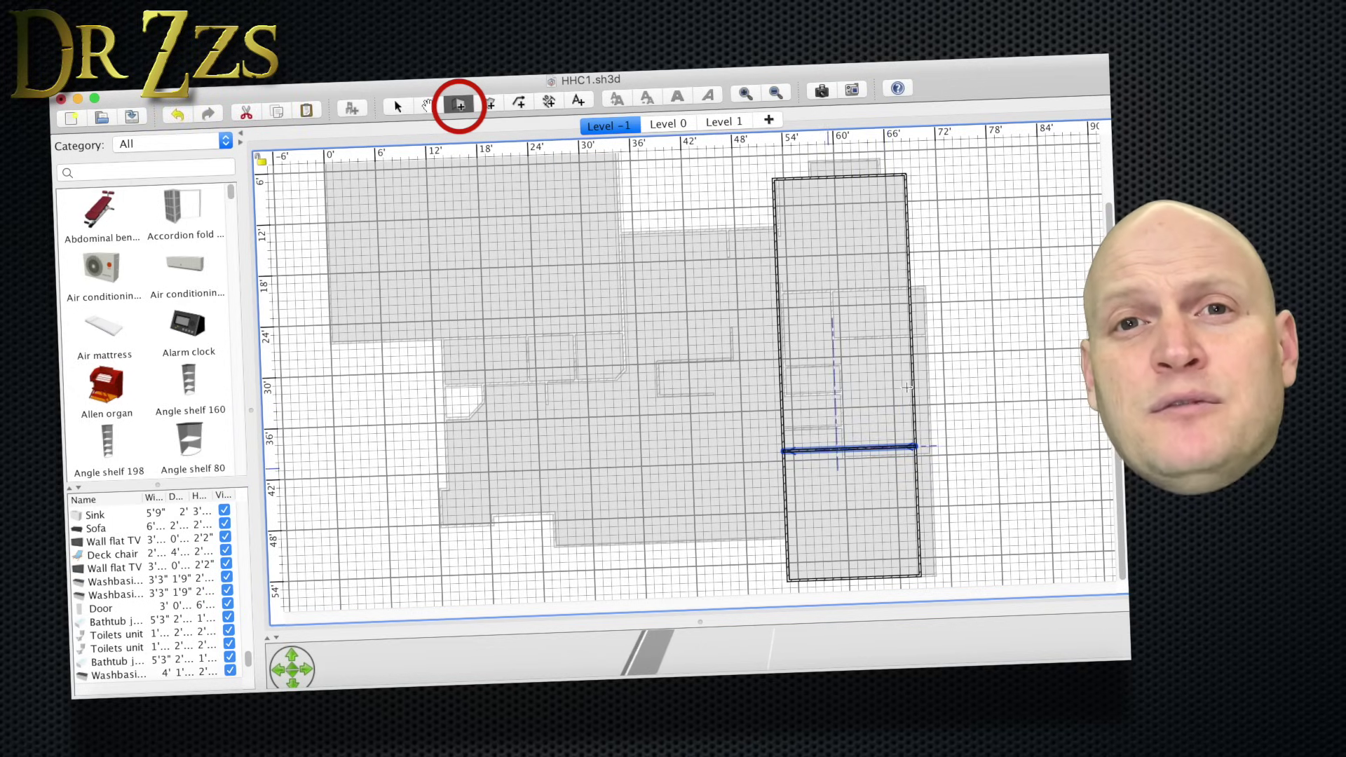
click(777, 282)
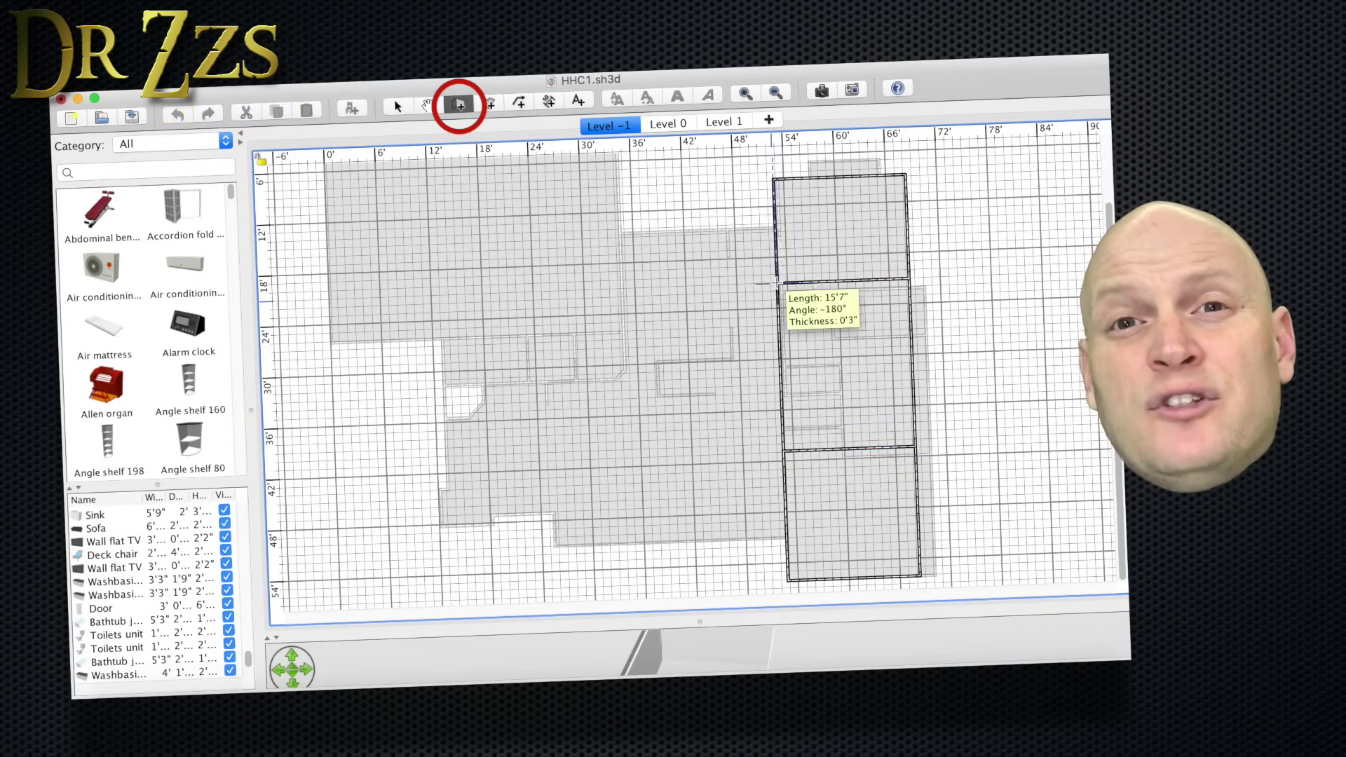
click(910, 279)
key(Escape)
Step: Add a middle cross wall and a short vertical wall down to the lower one
click(912, 387)
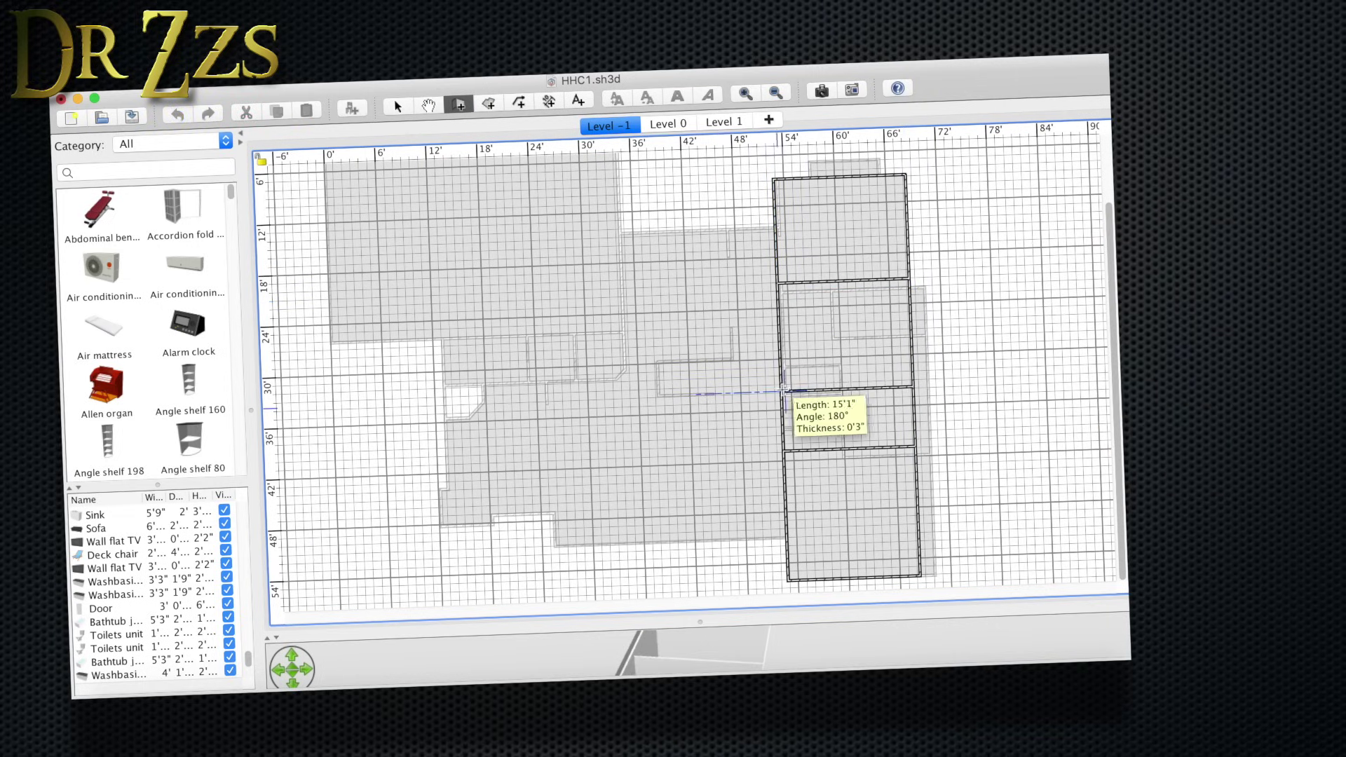
click(780, 390)
key(Escape)
click(826, 390)
click(827, 447)
key(Escape)
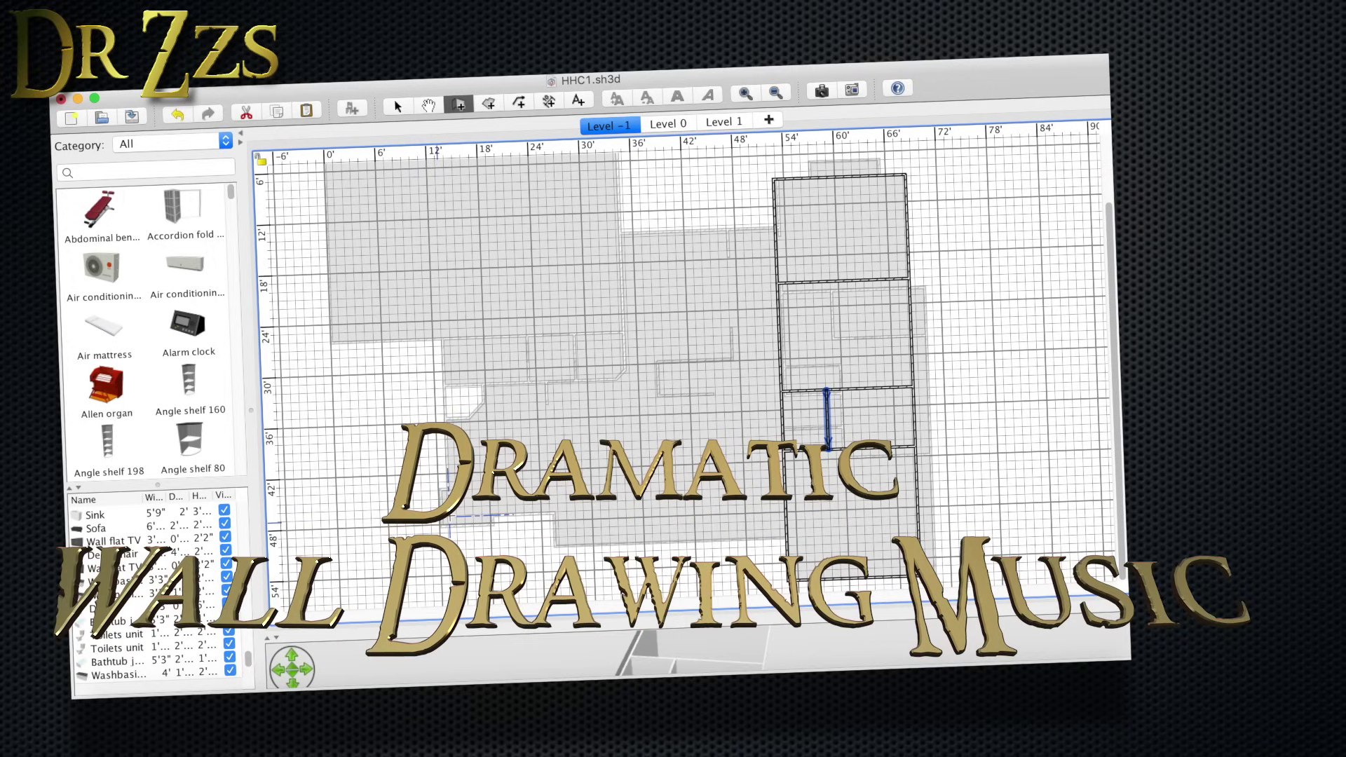
Step: Wall in the notched room on the basement's left side
click(445, 515)
click(443, 338)
click(625, 334)
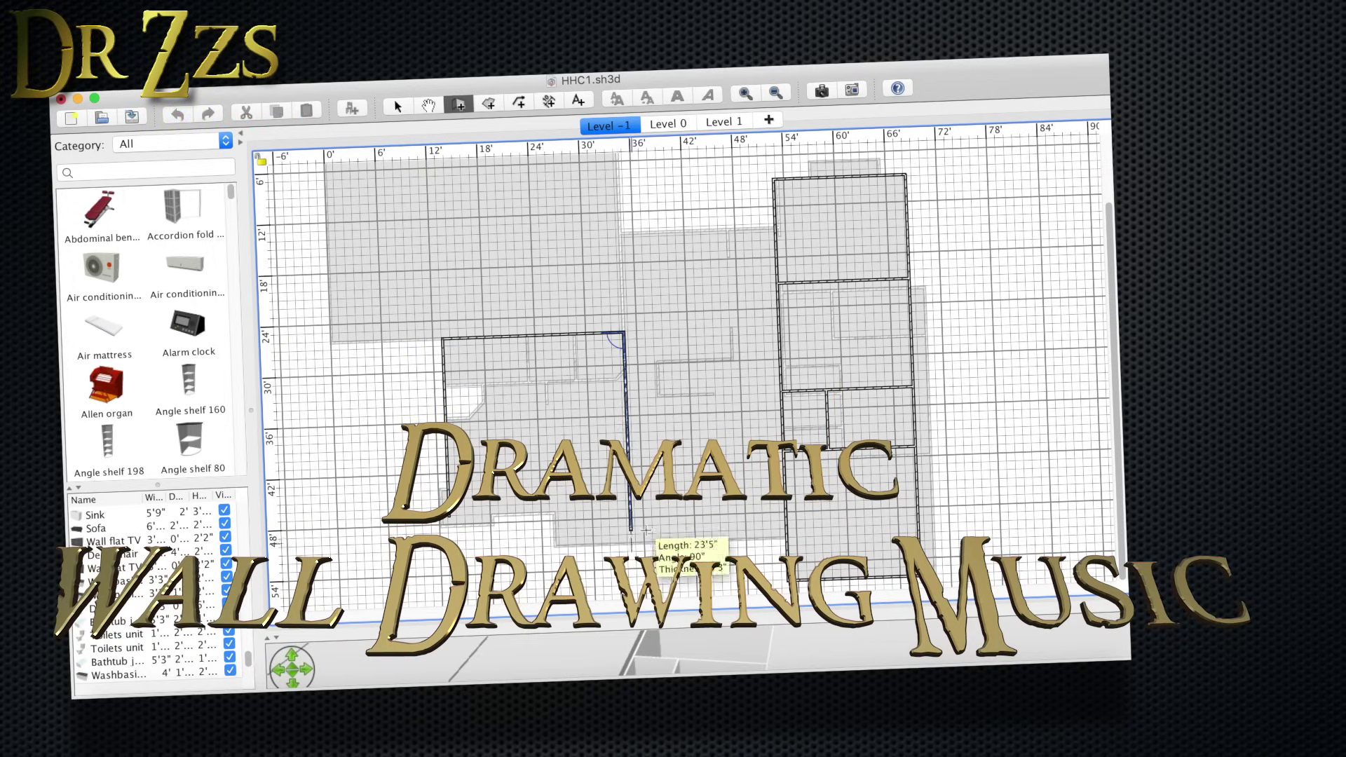
click(625, 542)
click(554, 546)
click(555, 516)
double_click(447, 516)
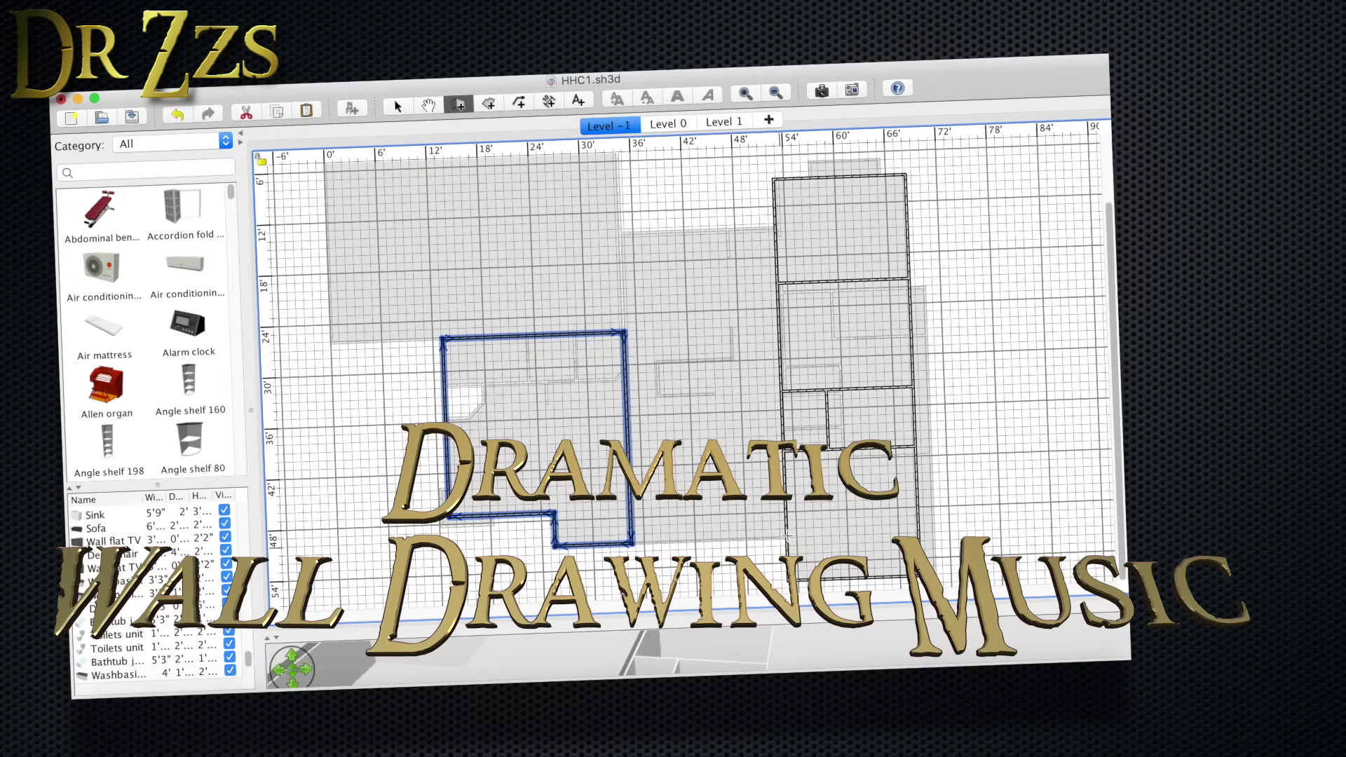
Step: Draw connecting walls up to the top edge and the top-left walls
click(787, 541)
click(621, 334)
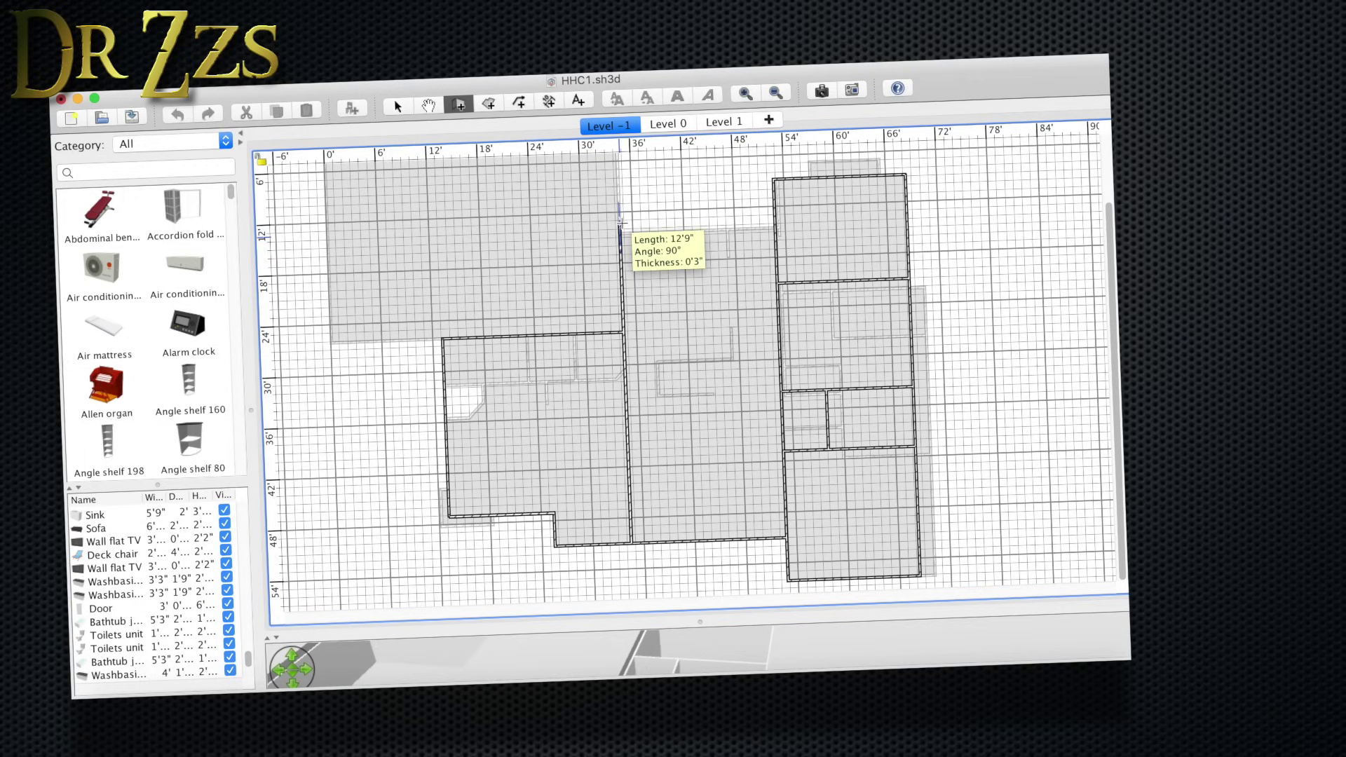
click(621, 222)
double_click(775, 216)
click(774, 182)
click(618, 184)
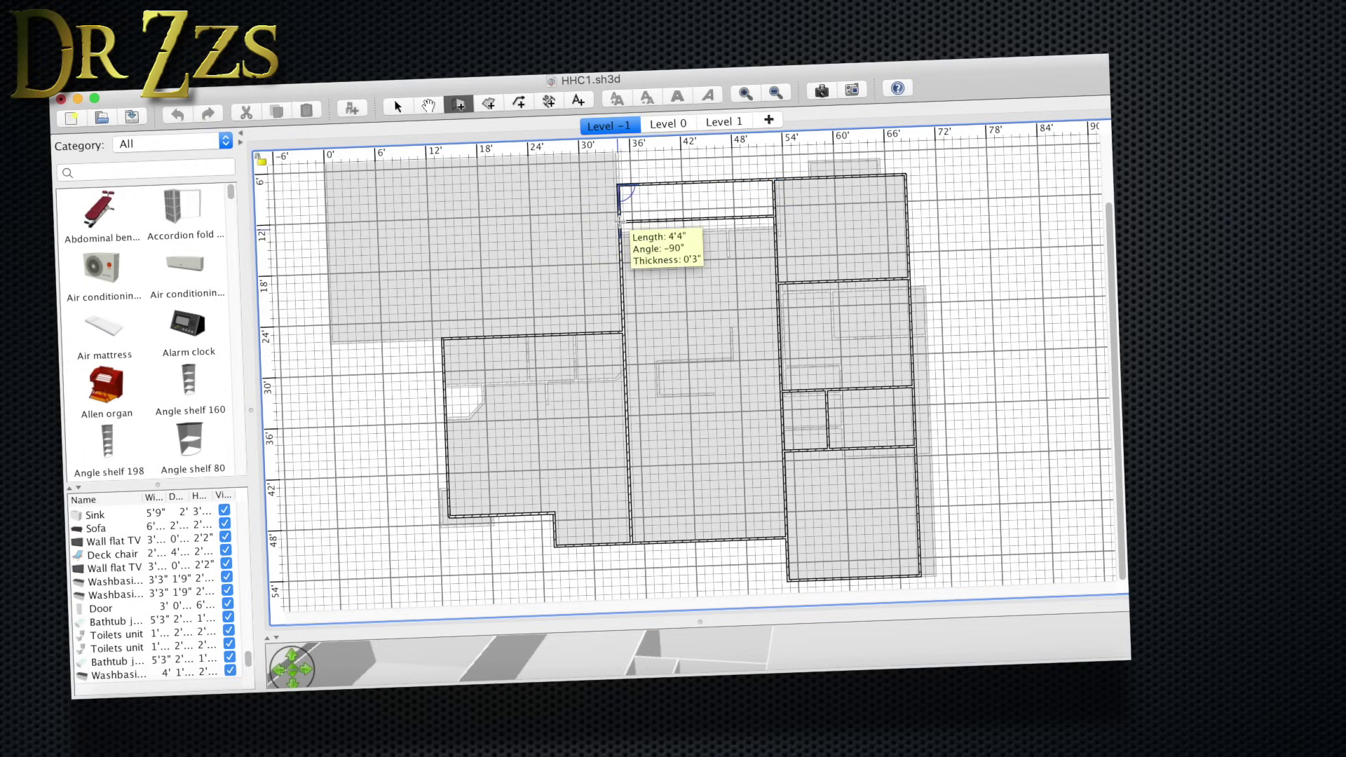
double_click(618, 221)
Step: Wall in a small interior room below the top walls
click(743, 217)
click(742, 361)
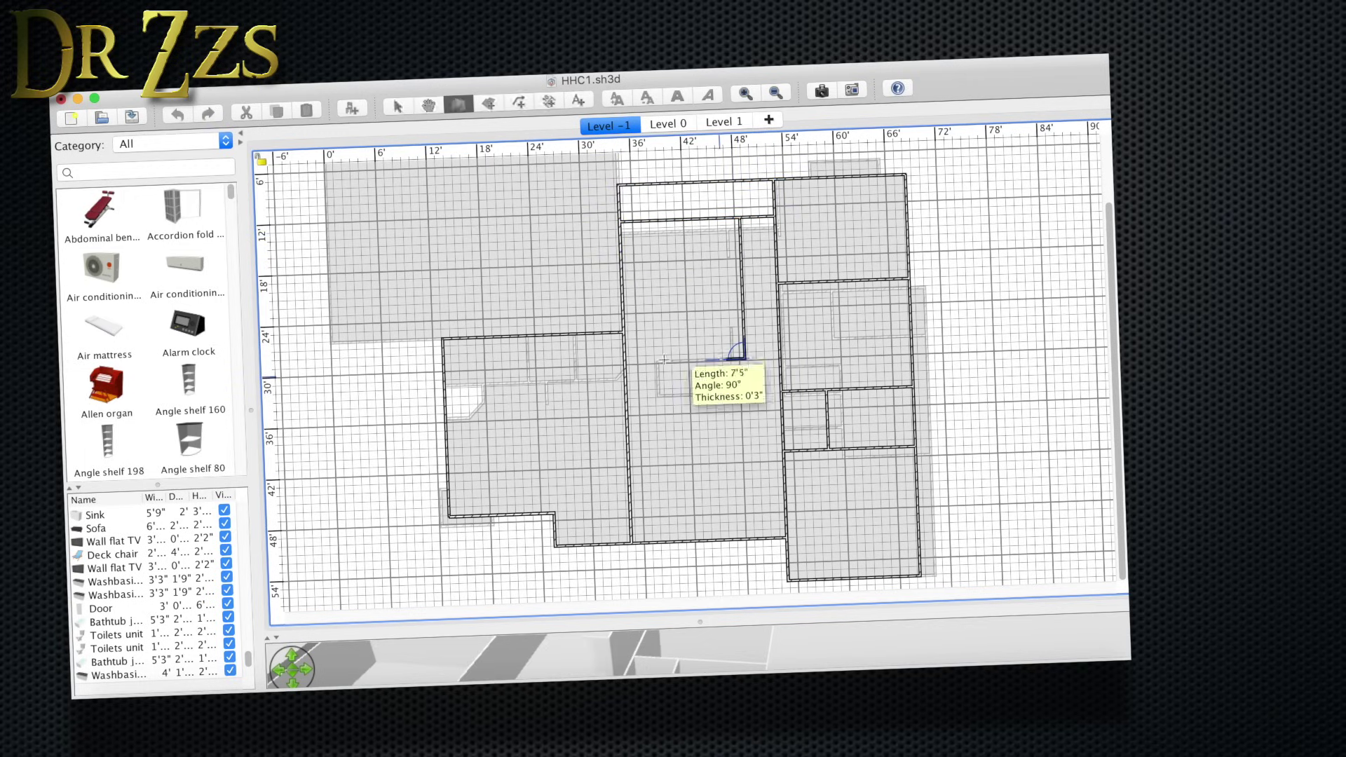
click(660, 362)
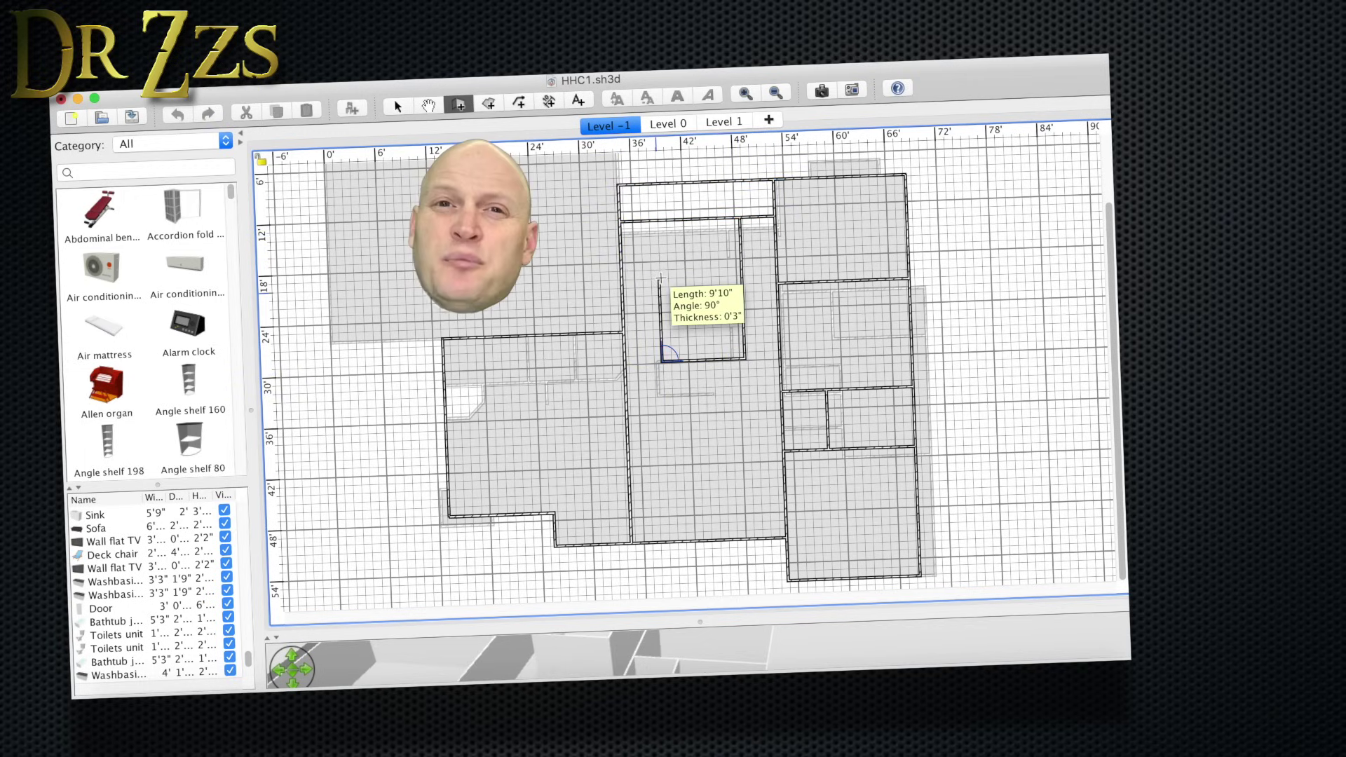
click(660, 279)
double_click(660, 279)
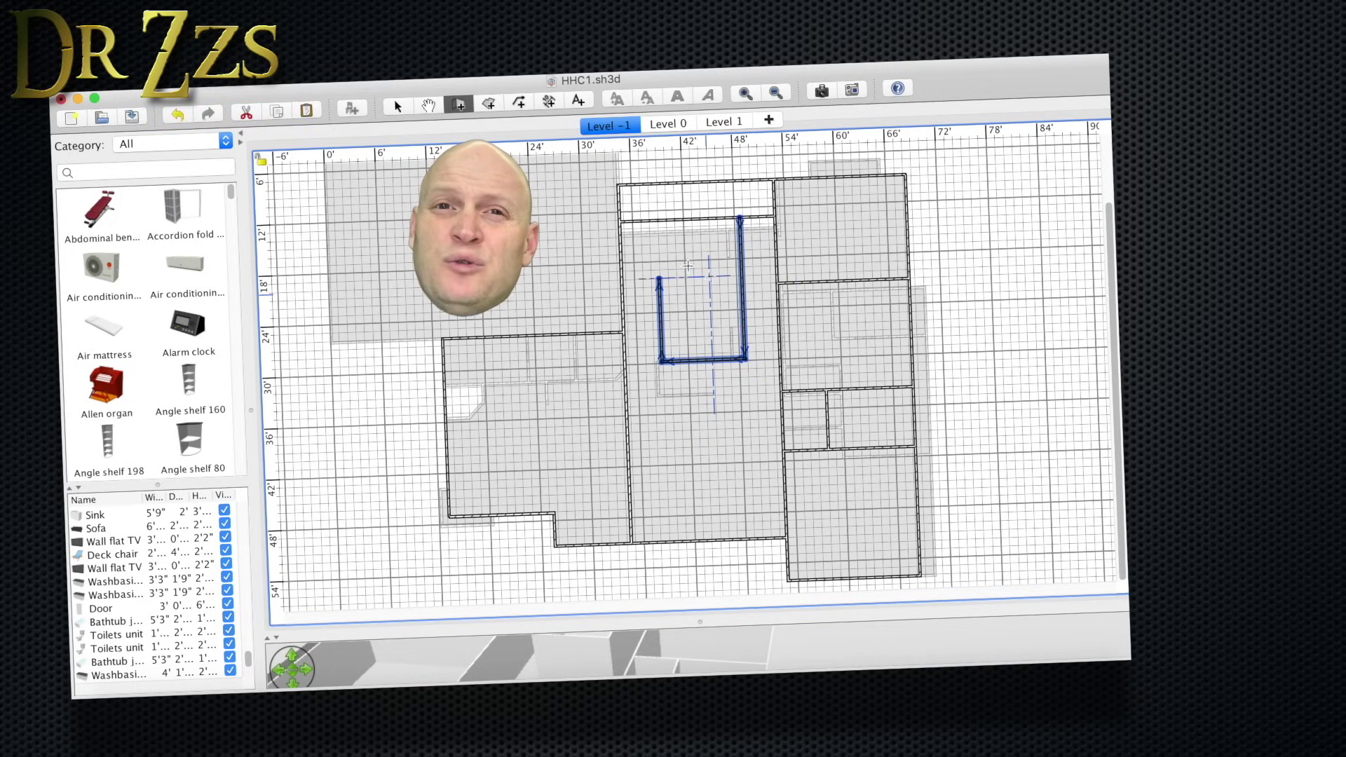
Step: Add an L-shaped closet wall and a short wall closing the gap
click(701, 221)
click(701, 264)
double_click(660, 271)
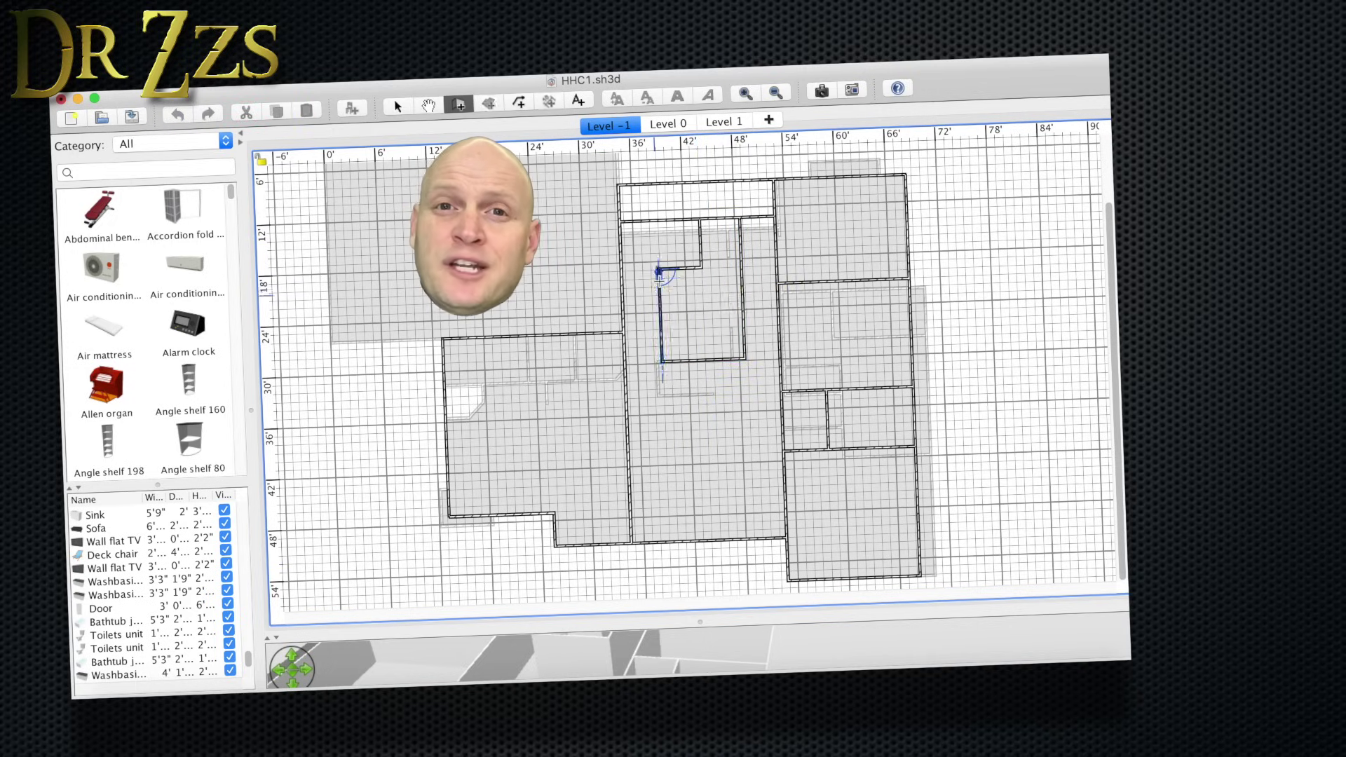
scroll(660, 272, up, 3)
click(902, 242)
double_click(817, 241)
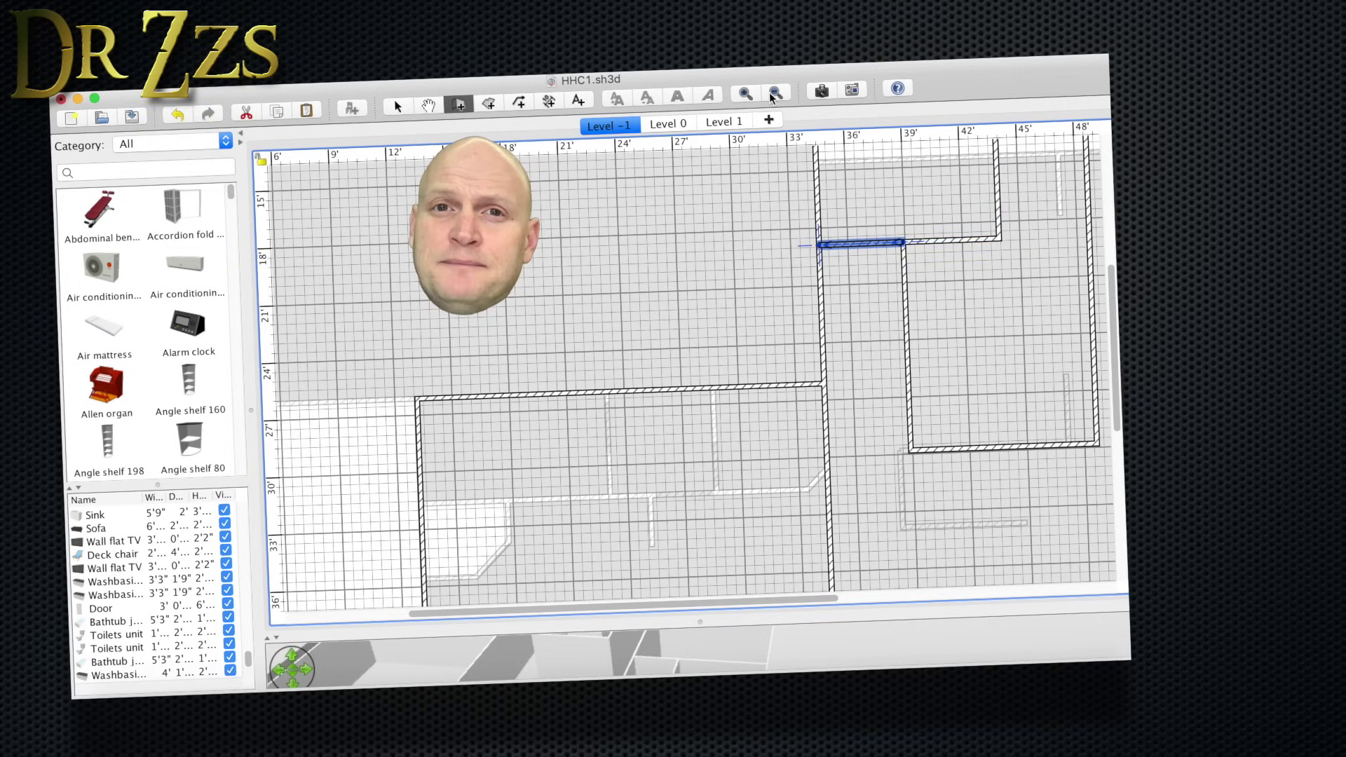
scroll(817, 241, down, 3)
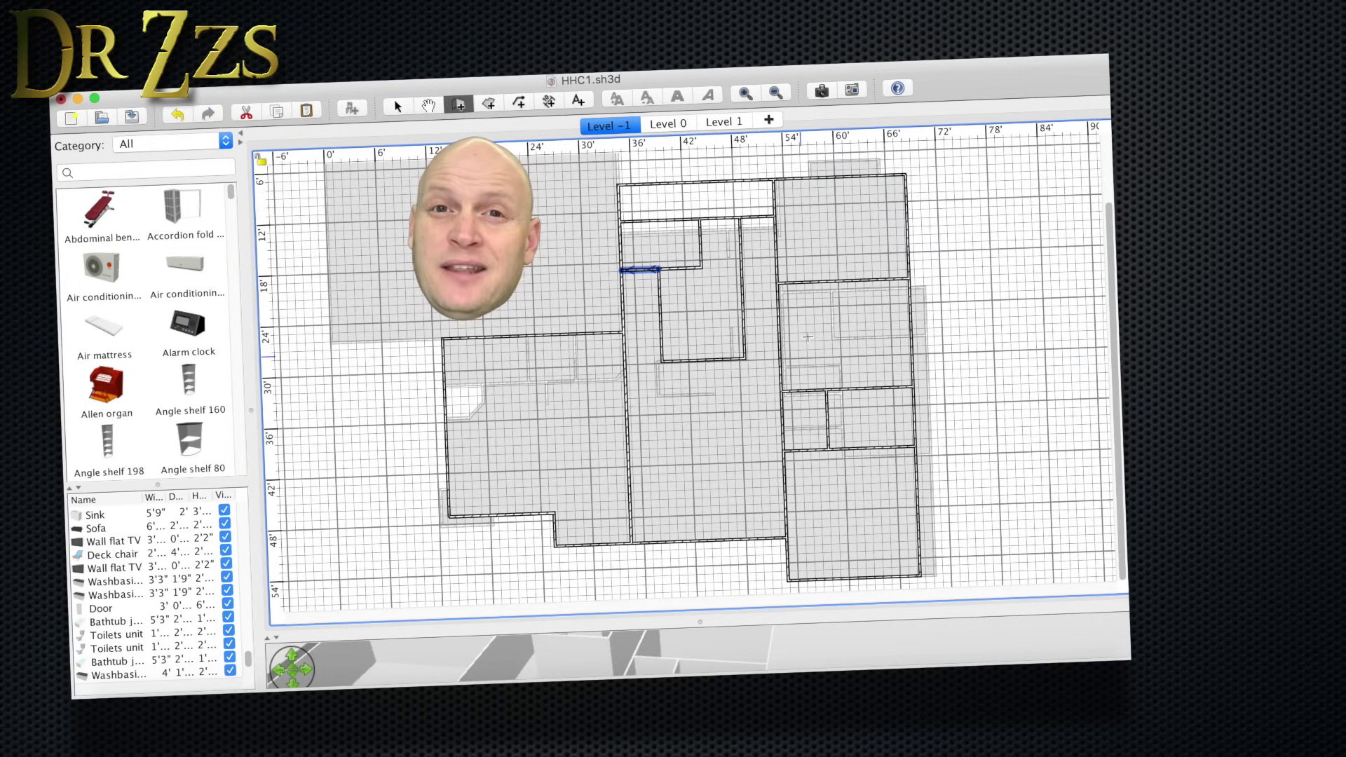
click(183, 172)
text(door)
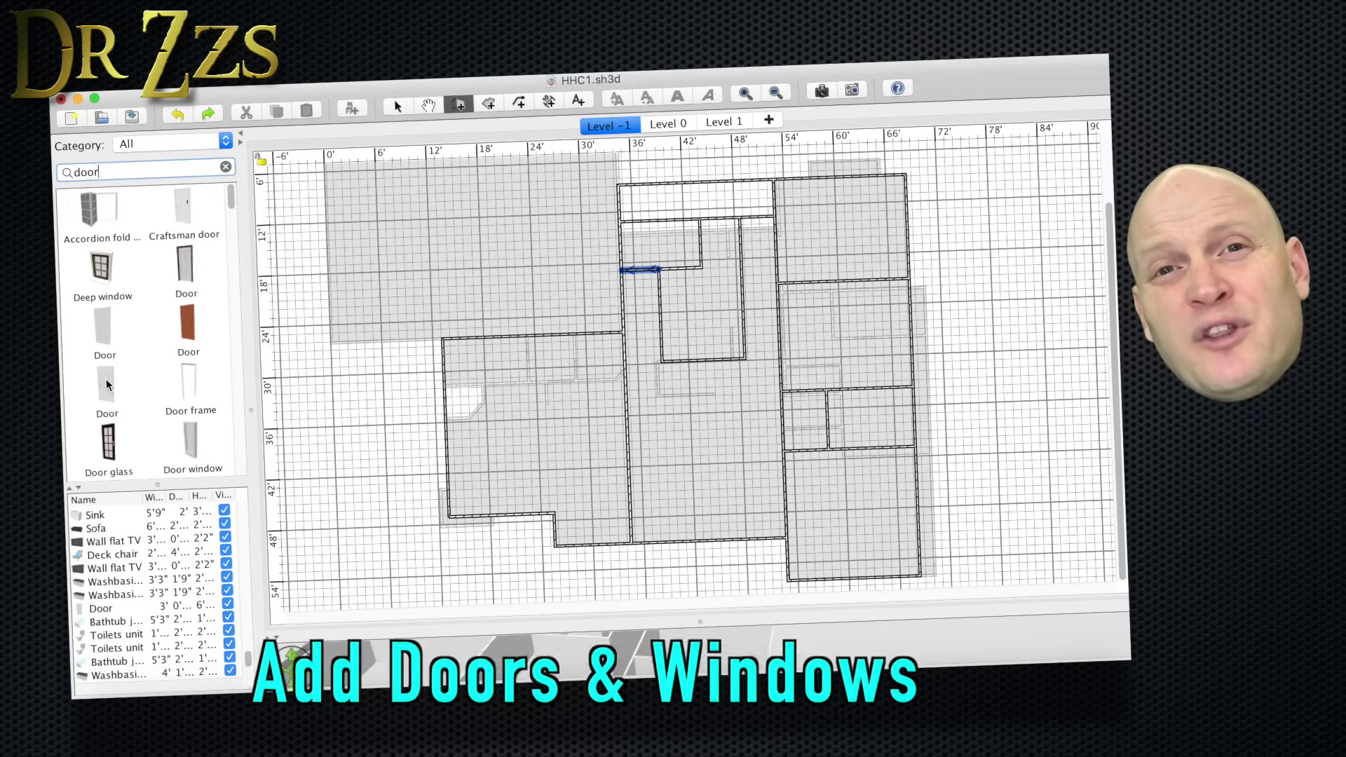
Step: Place doors on the small top room and the right block's walls
drag(106, 385, 587, 276)
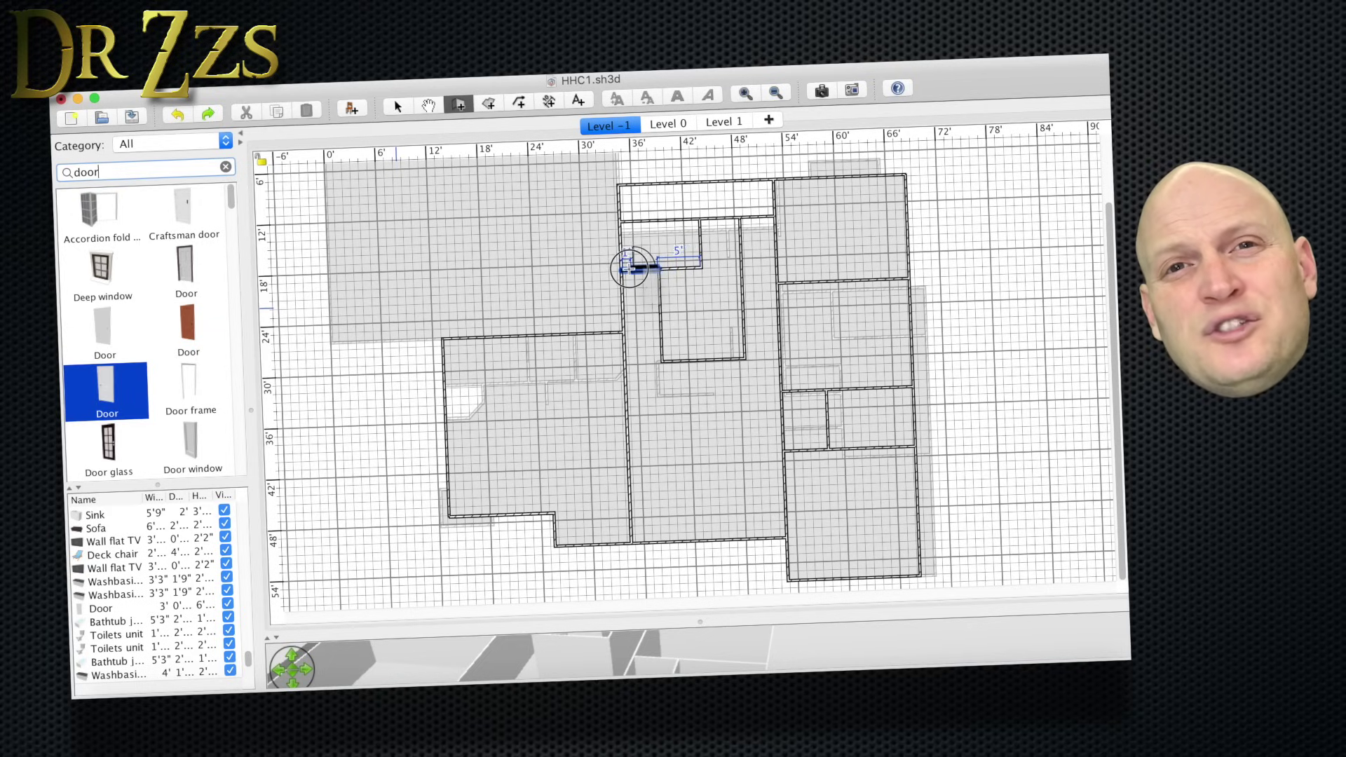
drag(628, 267, 628, 262)
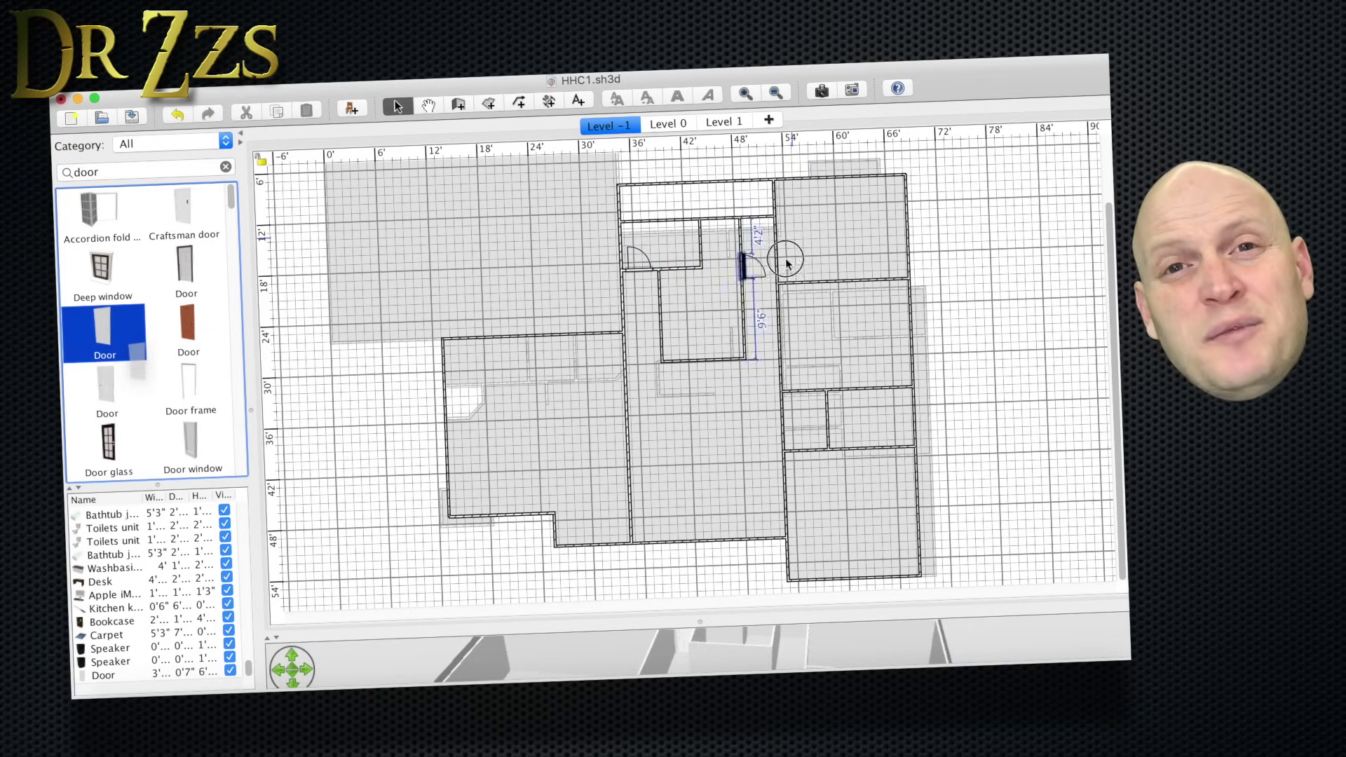
drag(104, 326, 778, 263)
drag(107, 386, 790, 389)
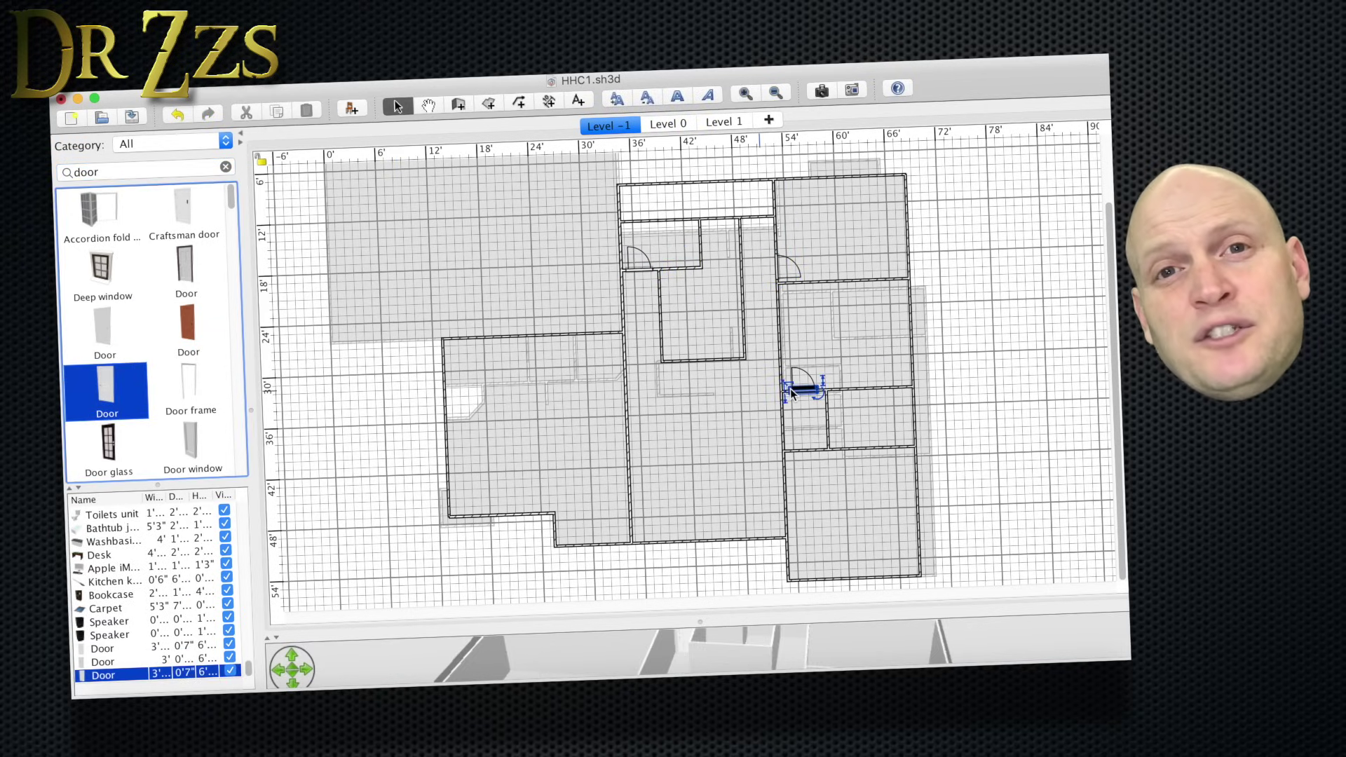
drag(104, 377, 795, 452)
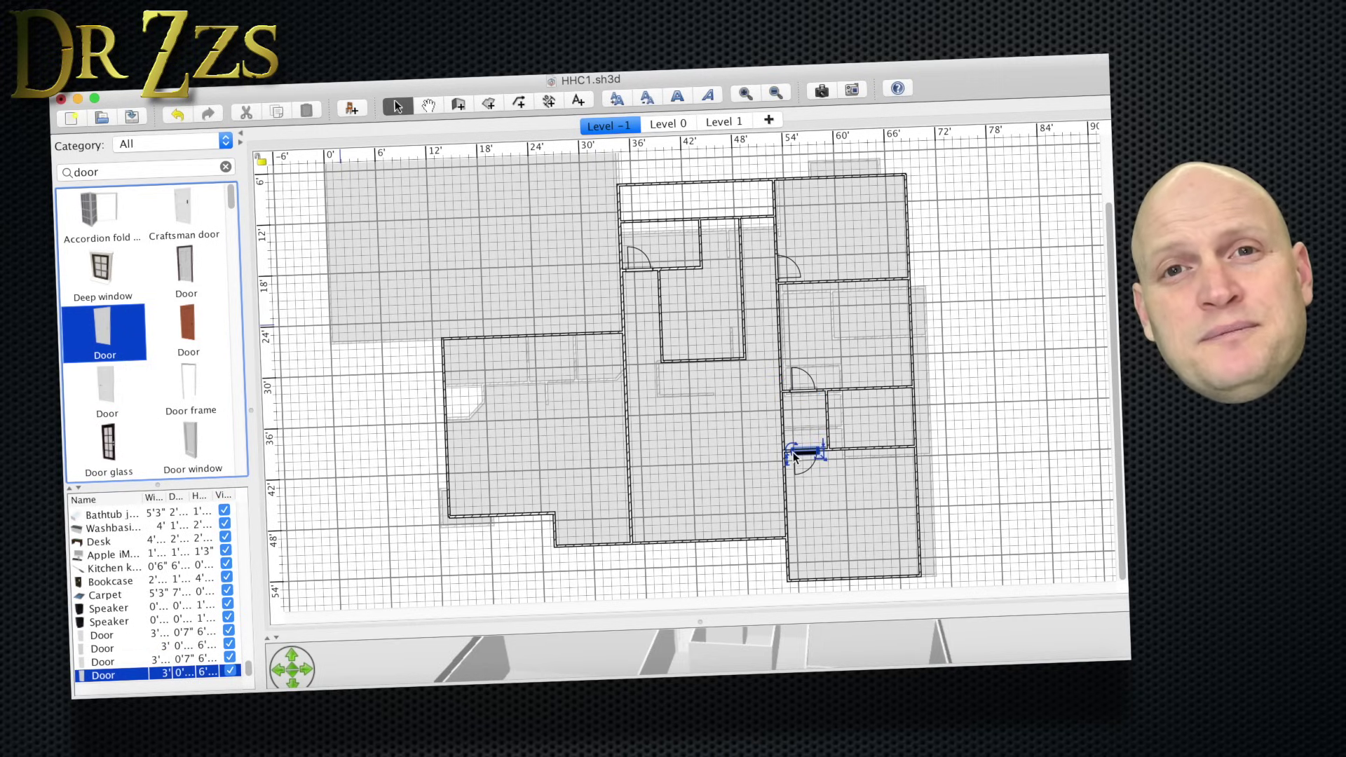
Step: Drop an open door into the small right room
click(178, 169)
text(open)
drag(100, 211, 835, 429)
drag(698, 623, 691, 315)
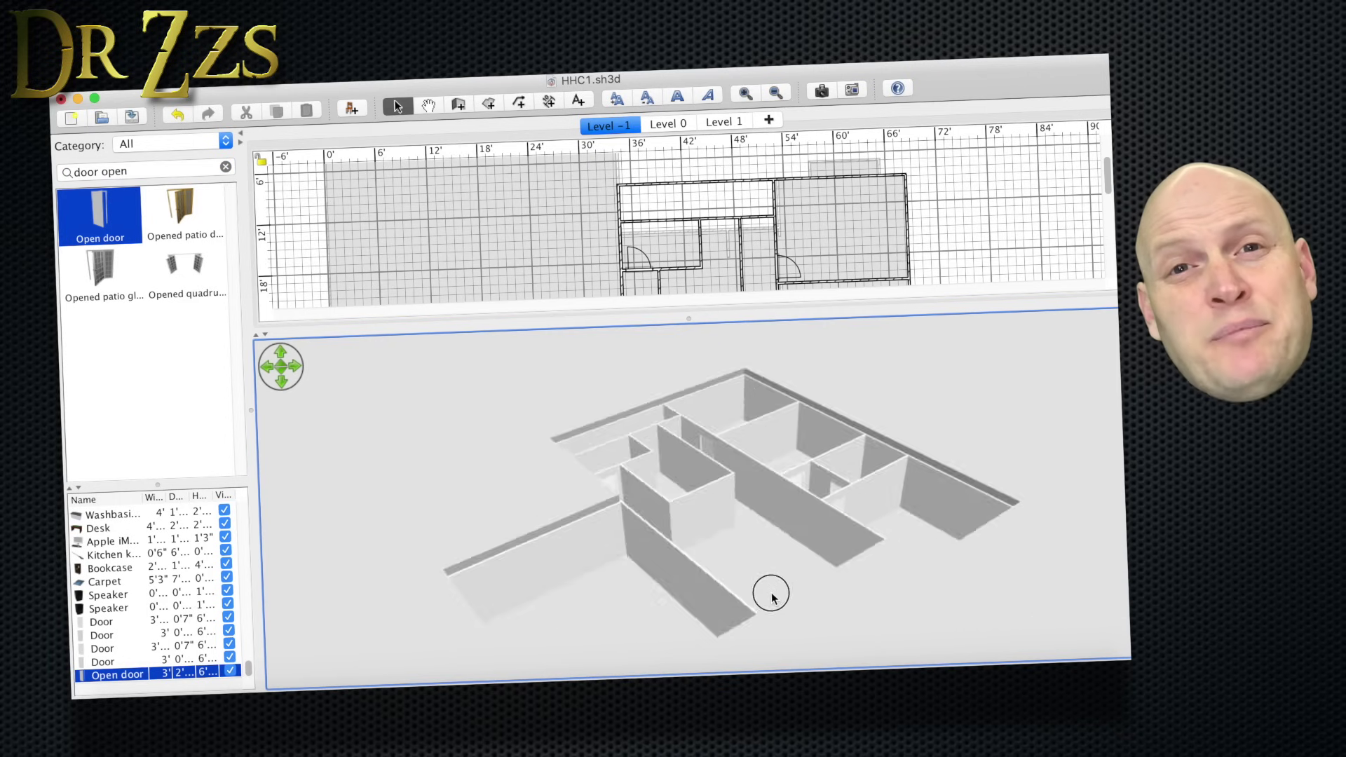
drag(768, 592, 950, 592)
drag(691, 316, 699, 631)
Step: Put a door in the centre room's wall, swapping the model, and another in the top wall
key(BackSpace)
key(BackSpace)
key(BackSpace)
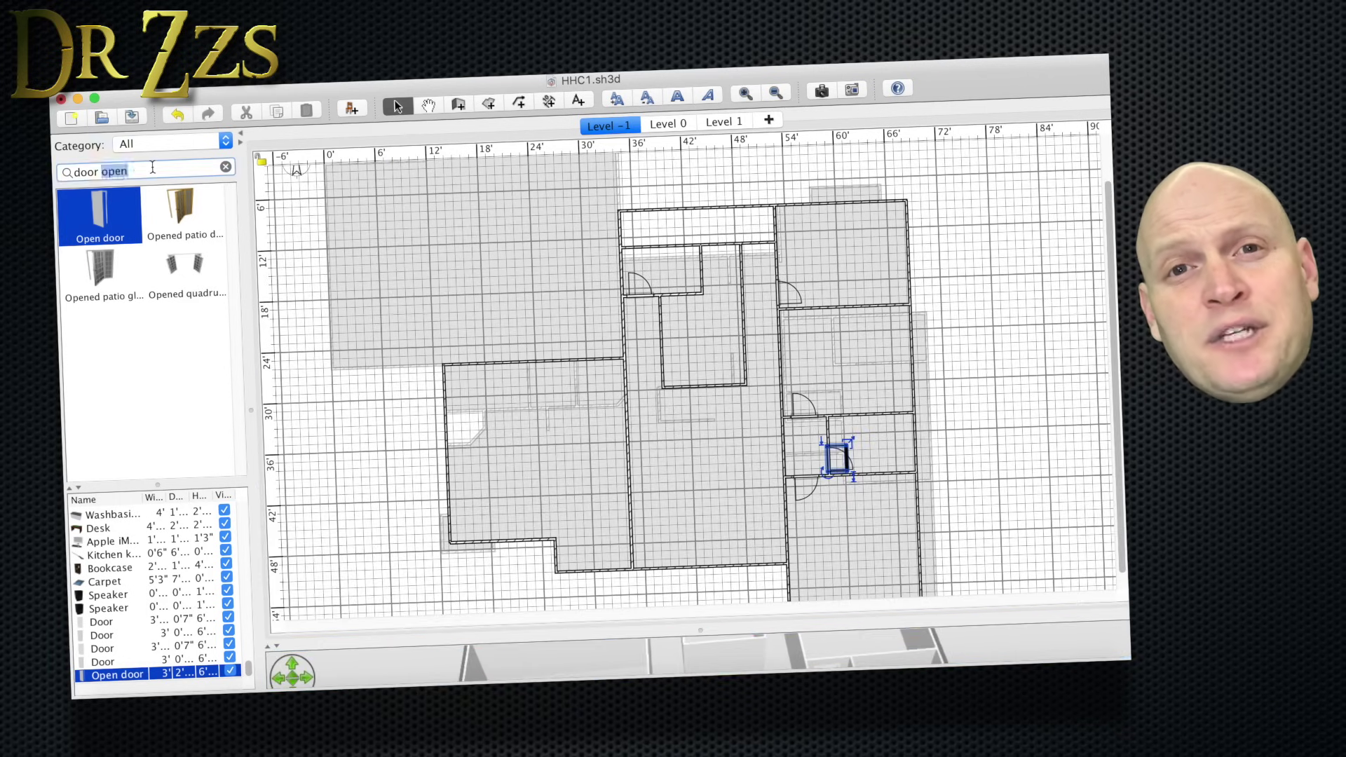
drag(104, 326, 744, 357)
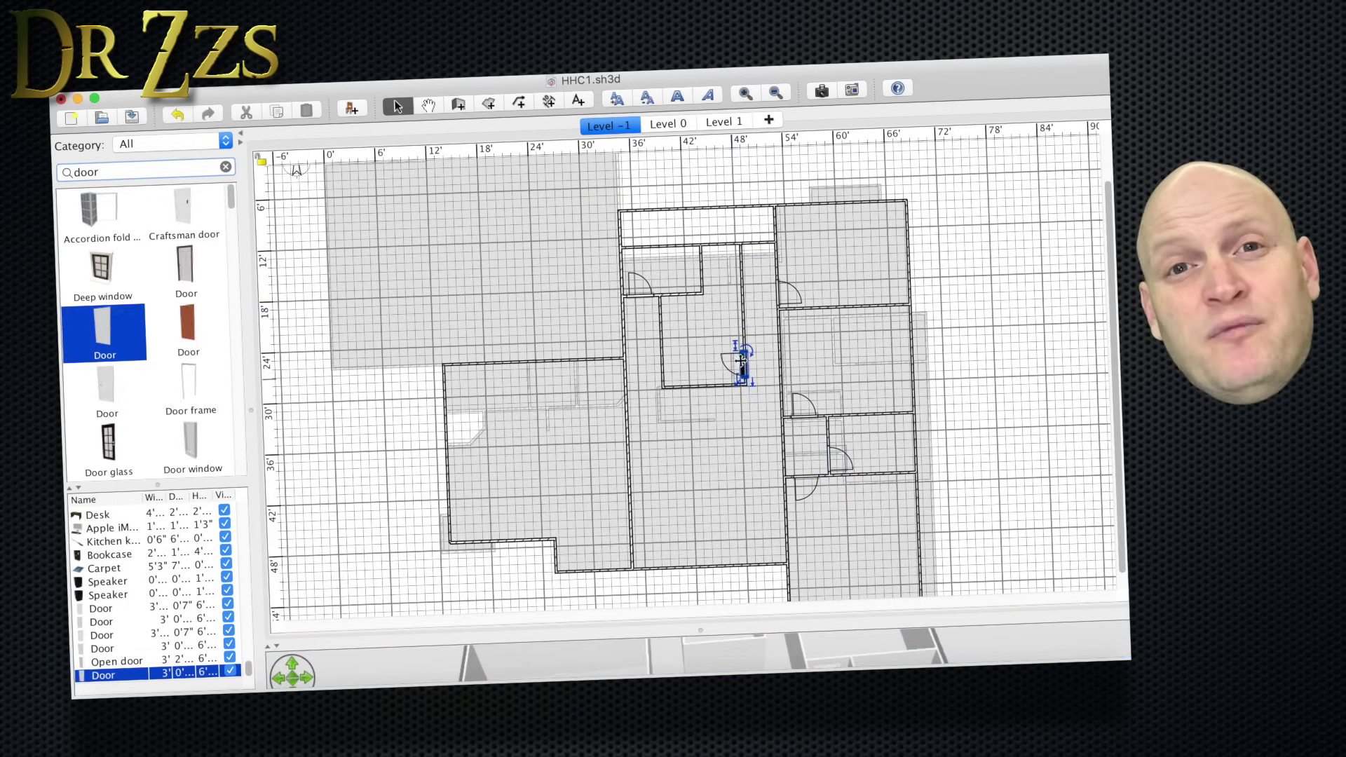
key(ctrl+z)
drag(107, 389, 743, 355)
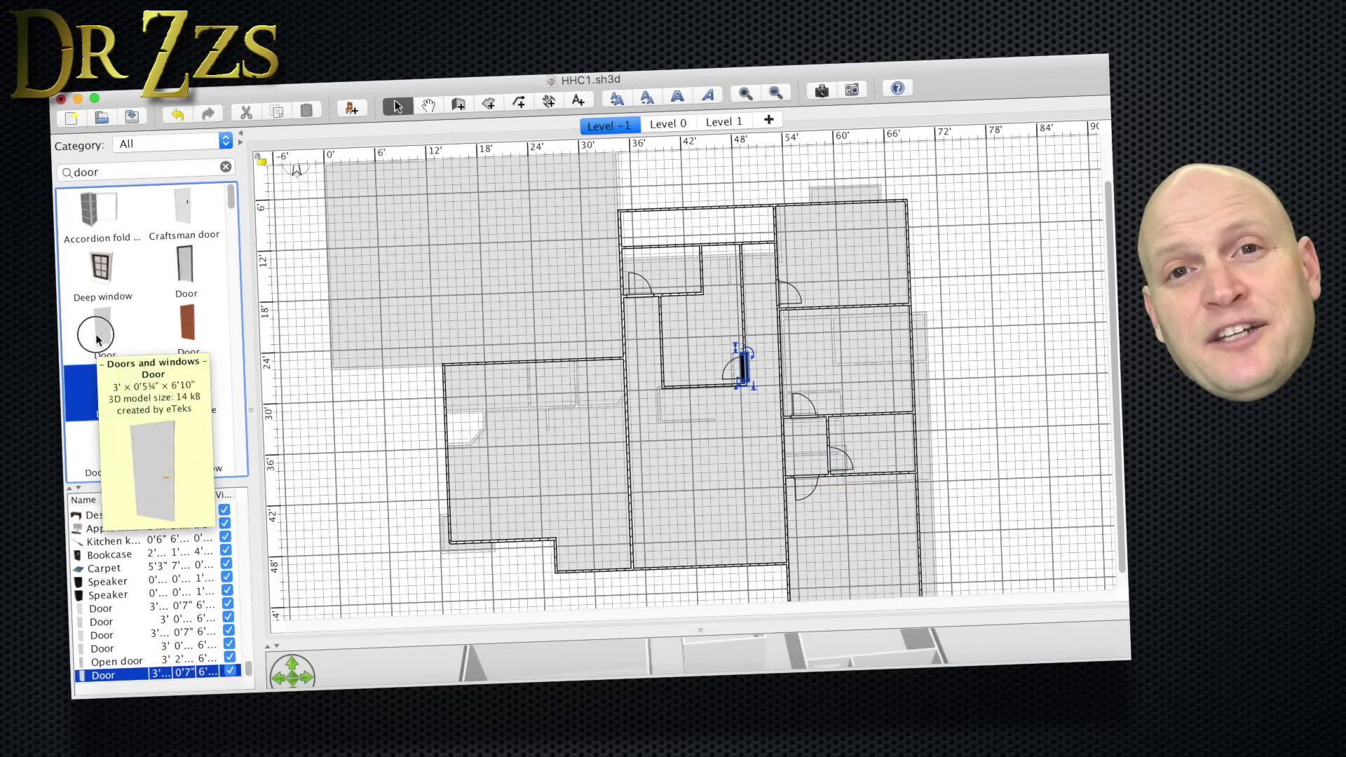
drag(97, 336, 747, 243)
text(doubl)
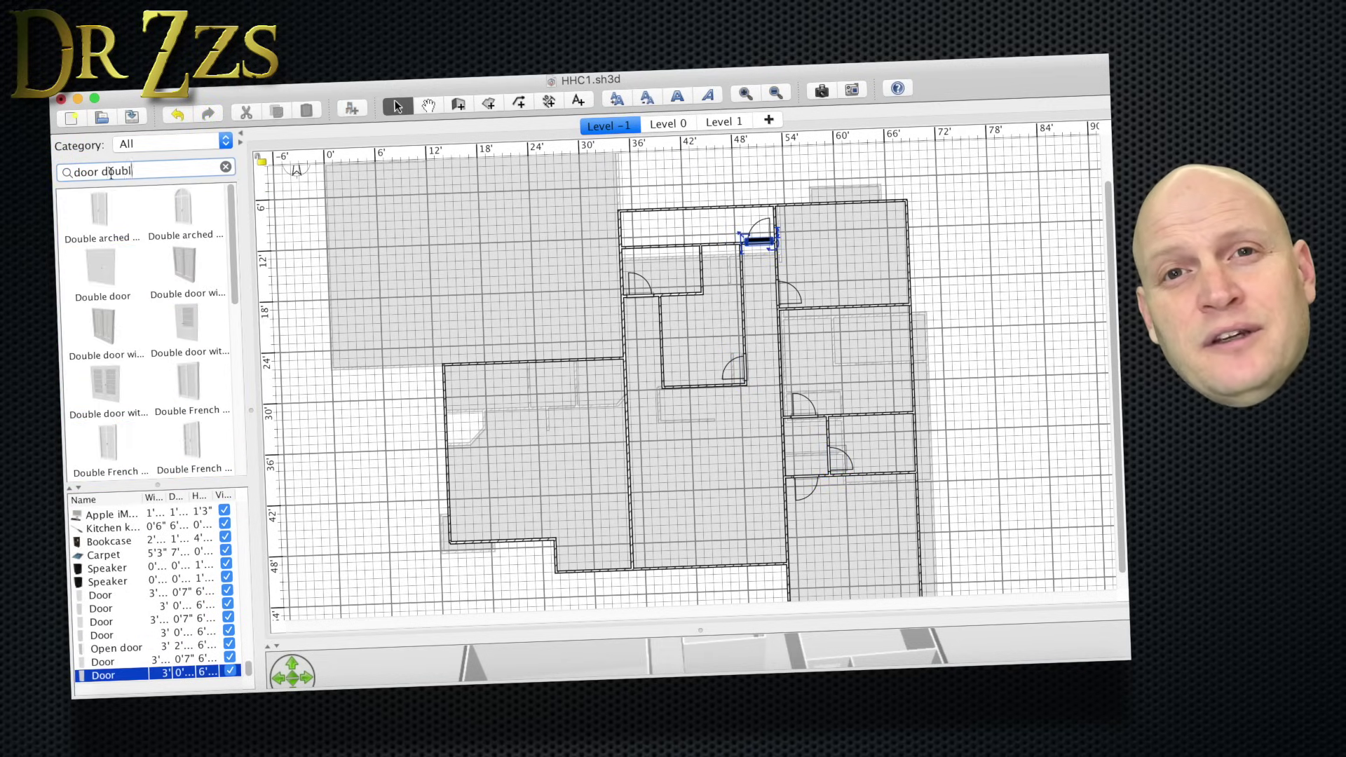
Step: Place two double doors in the bottom wall and a small double window on an outer wall
drag(102, 276, 623, 473)
mouse_move(105, 390)
mouse_down()
mouse_move(744, 567)
mouse_move(682, 568)
mouse_up()
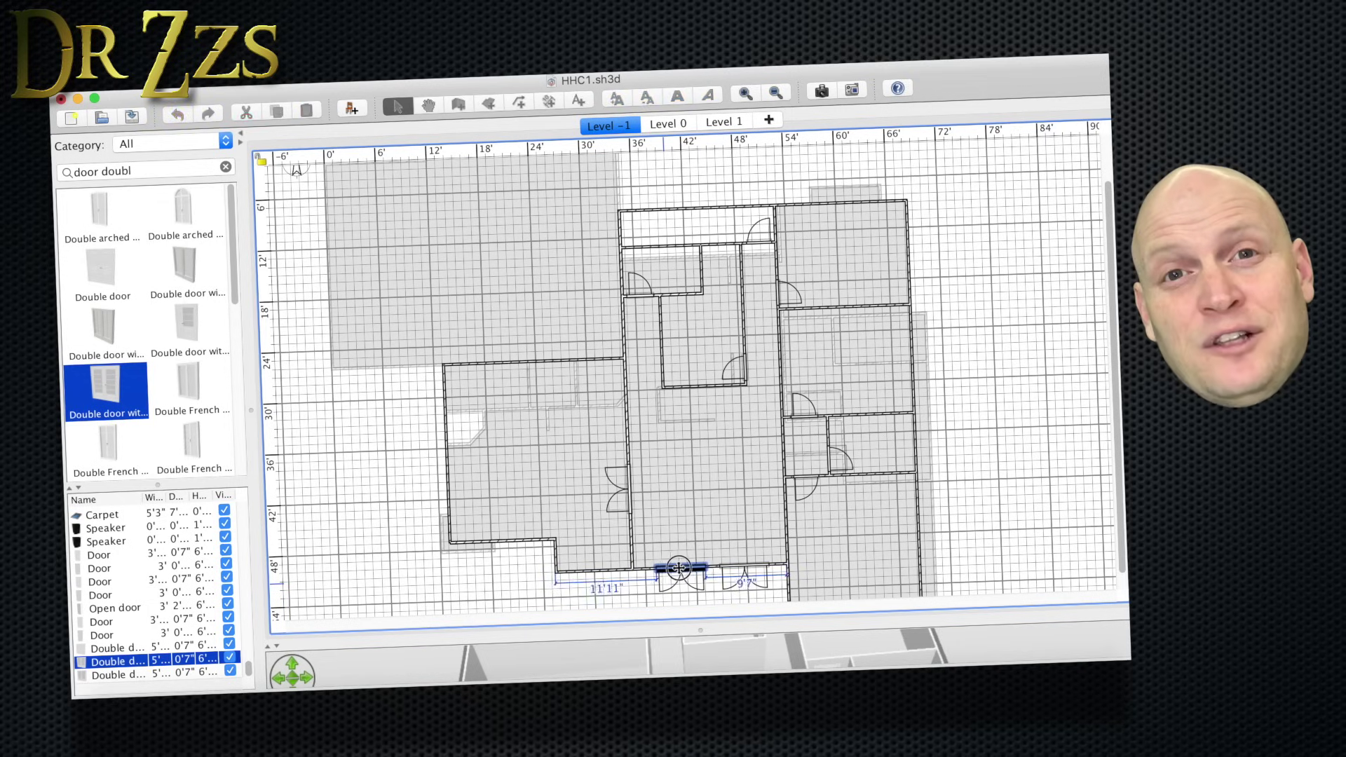
triple_click(106, 171)
text(window)
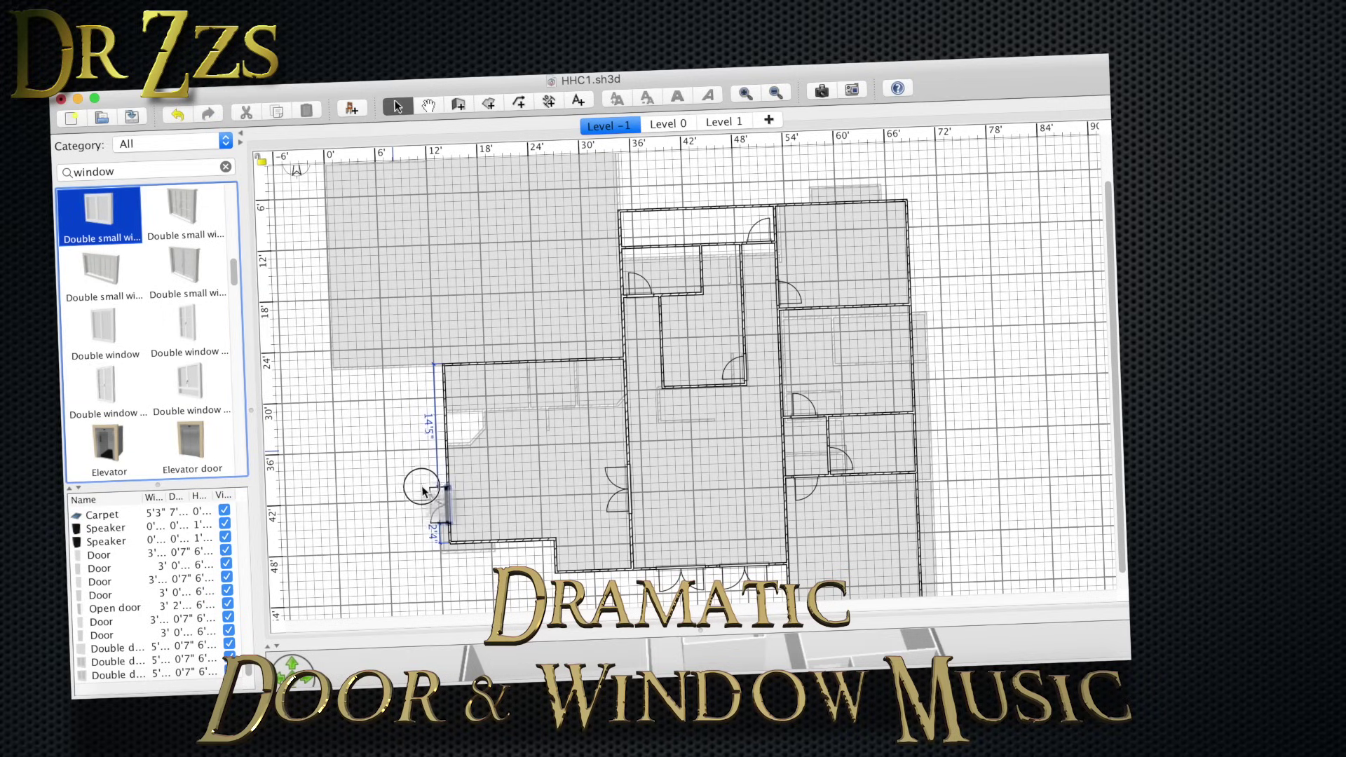
mouse_move(97, 205)
mouse_down()
mouse_move(444, 425)
mouse_move(908, 247)
mouse_move(911, 363)
mouse_up()
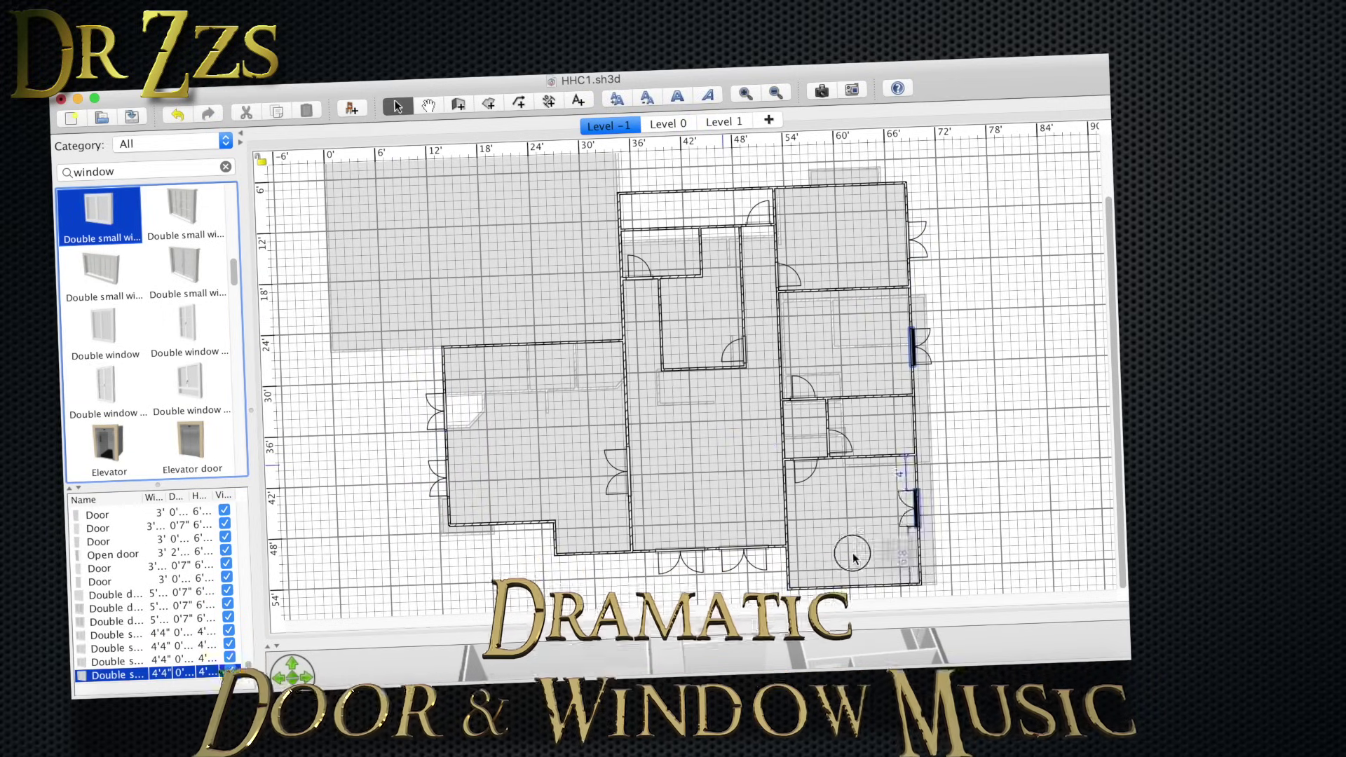
drag(97, 210, 859, 586)
Step: Enlarge and orbit the 3D view to check the new openings
drag(700, 631, 712, 241)
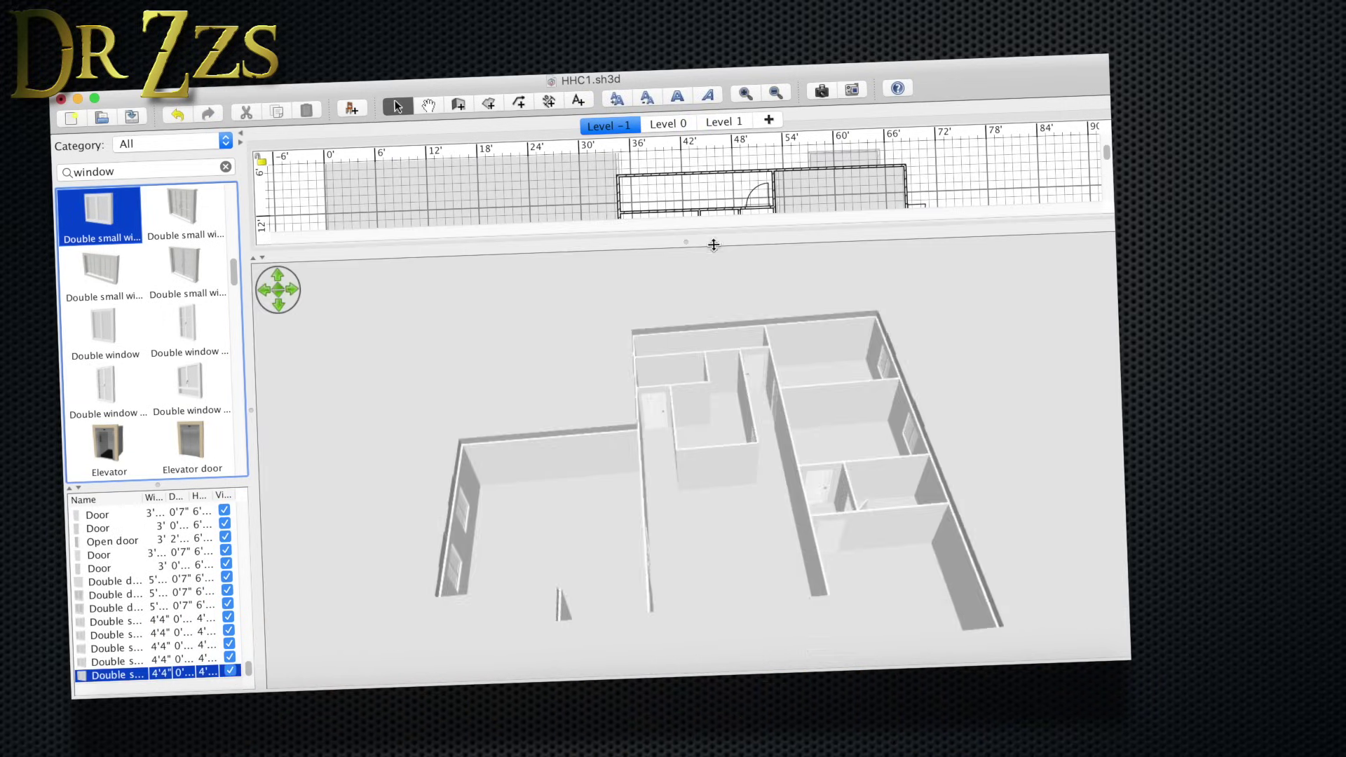
mouse_move(725, 442)
mouse_down()
mouse_move(803, 536)
mouse_move(688, 316)
mouse_up()
drag(687, 241, 707, 673)
double_click(182, 173)
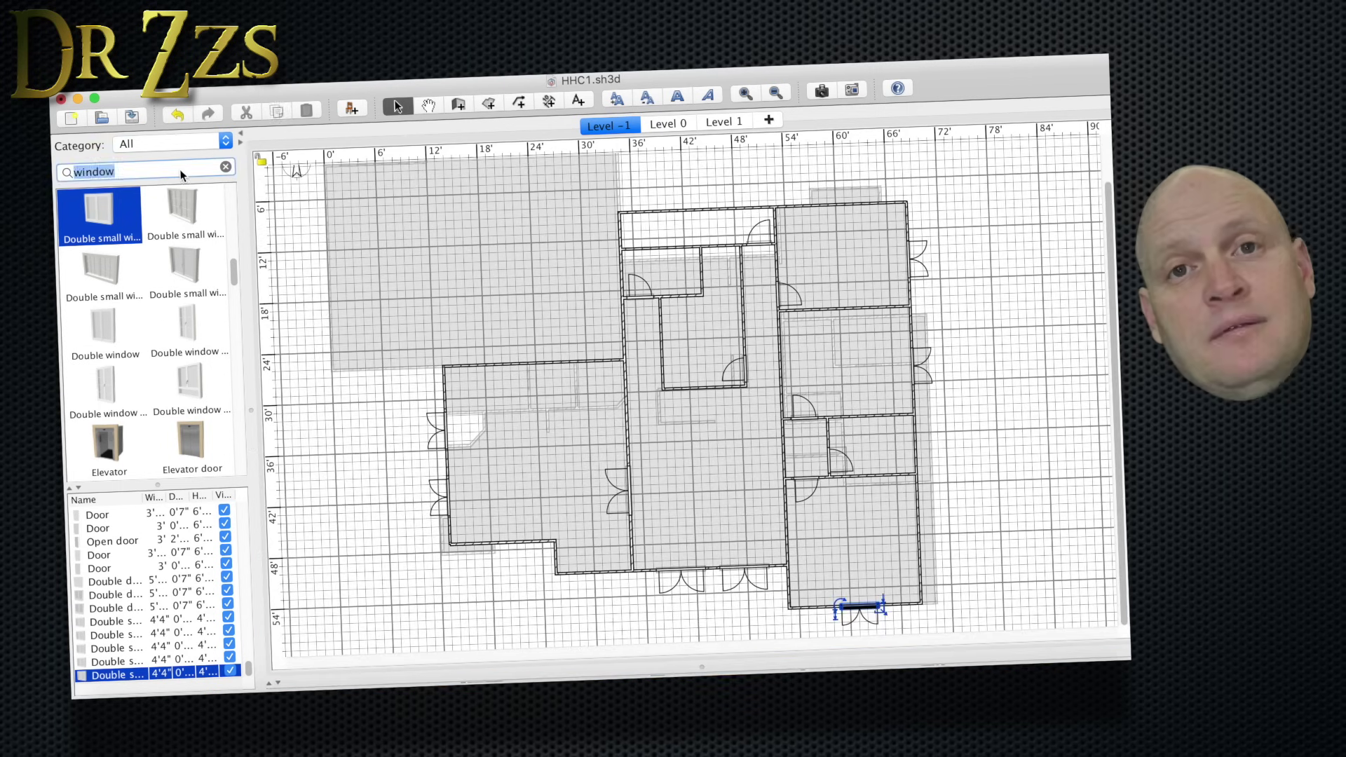
text(stair)
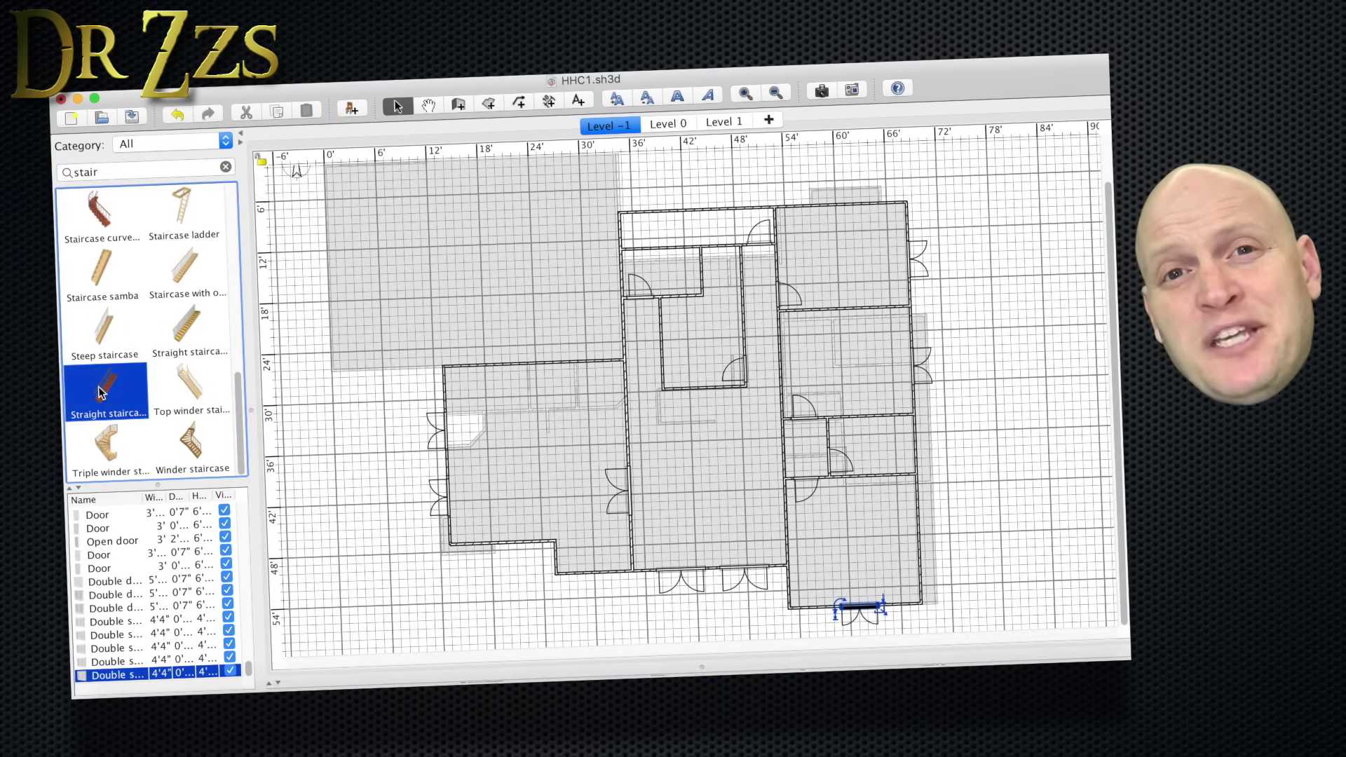
Step: Add a Straight staircase, rotate it horizontal, and position it in the central room
mouse_move(105, 388)
mouse_down()
mouse_move(684, 442)
mouse_move(665, 494)
mouse_move(728, 429)
mouse_up()
click(678, 408)
drag(699, 662, 704, 486)
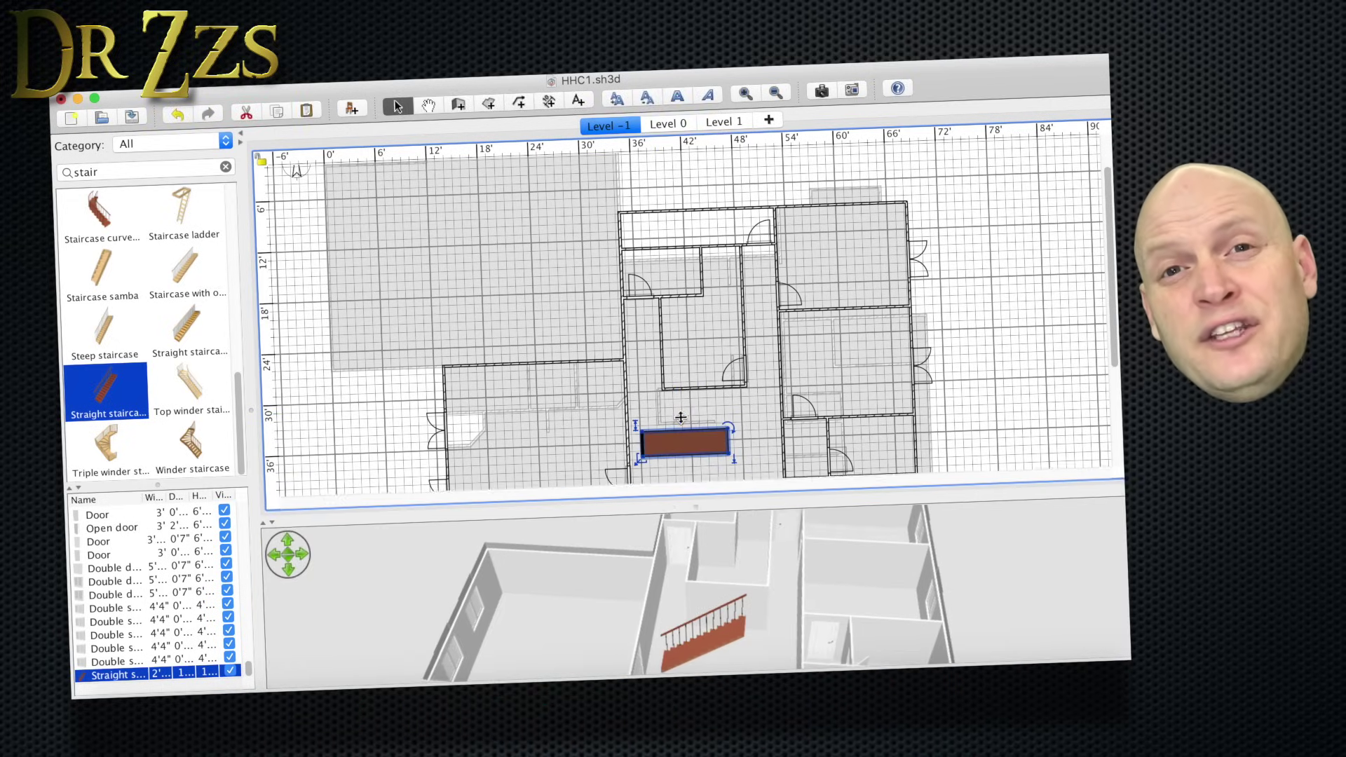
mouse_move(684, 442)
mouse_down()
mouse_move(715, 403)
mouse_move(638, 427)
mouse_up()
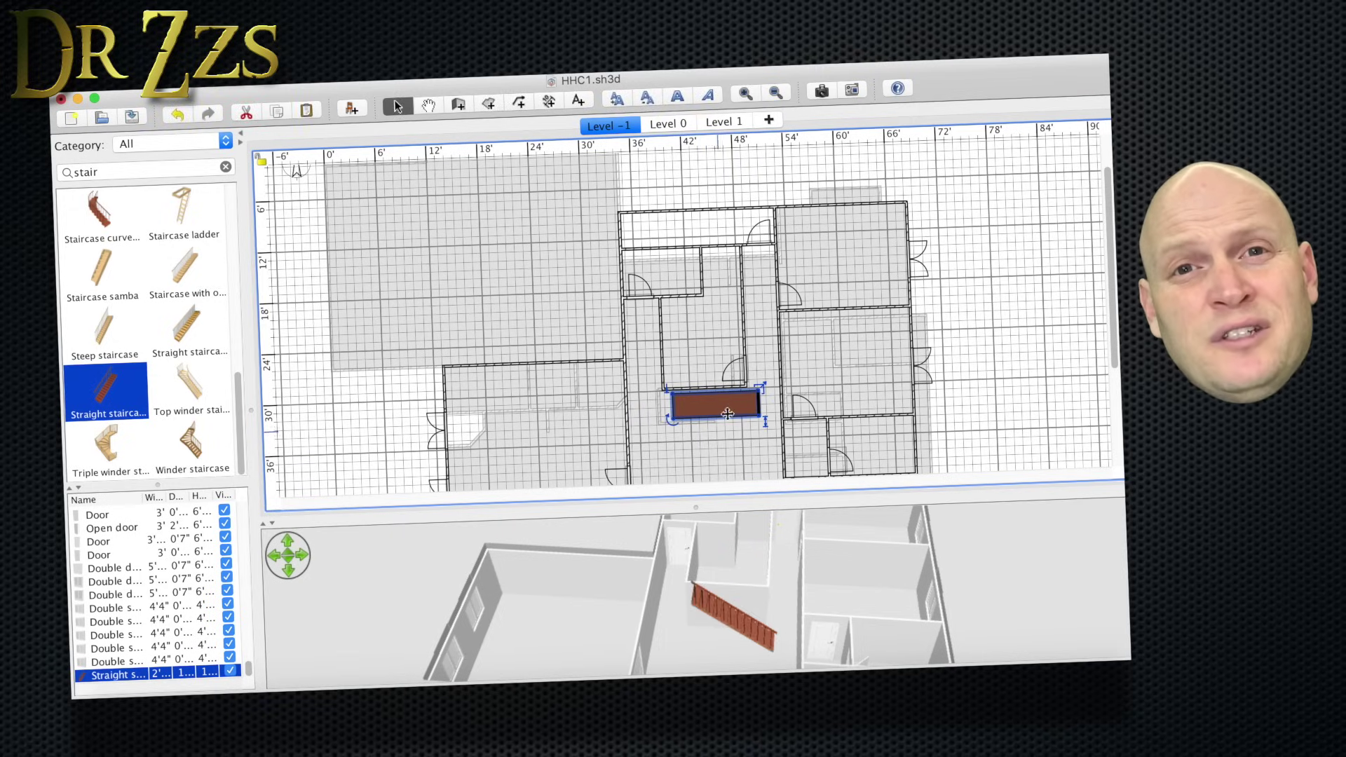
drag(727, 413, 719, 408)
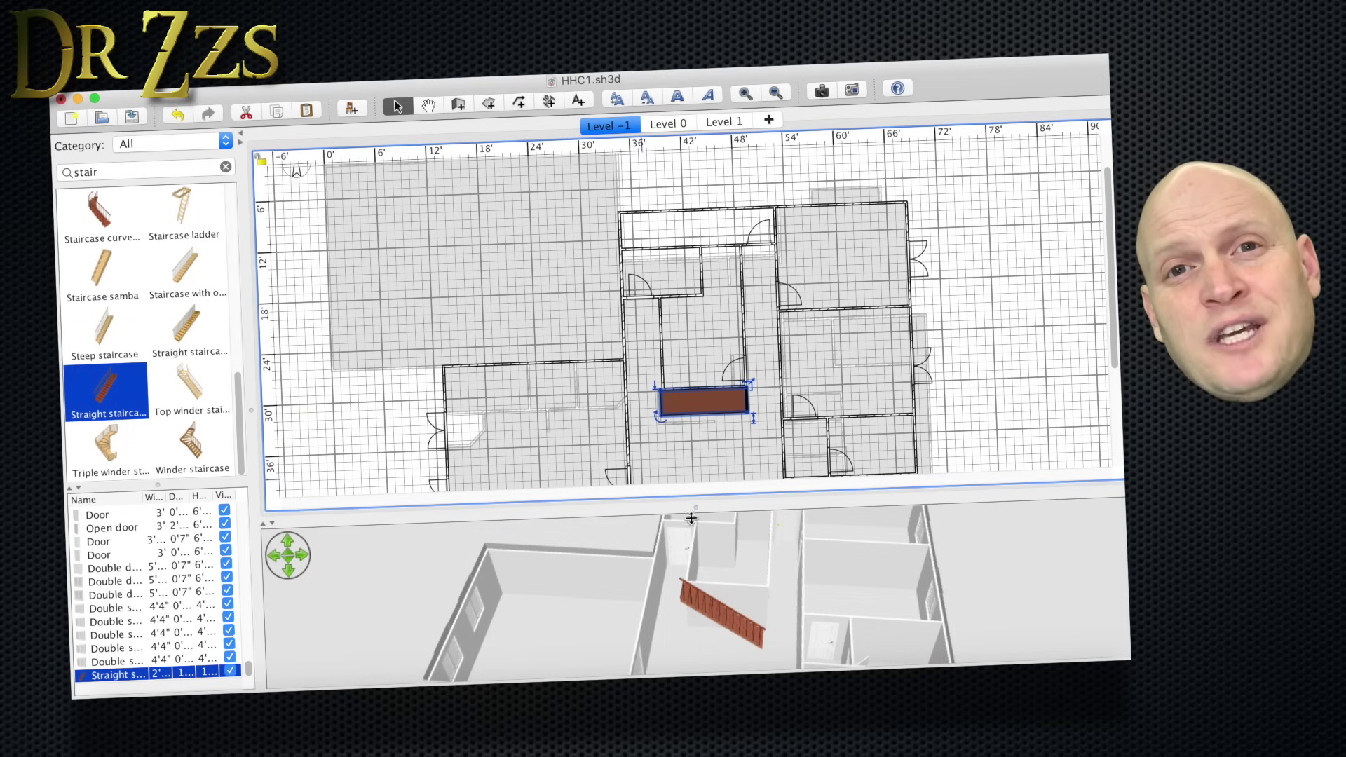
Step: Place beds in the right-hand room and the lower-right room
drag(691, 518, 698, 629)
triple_click(166, 173)
text(bed)
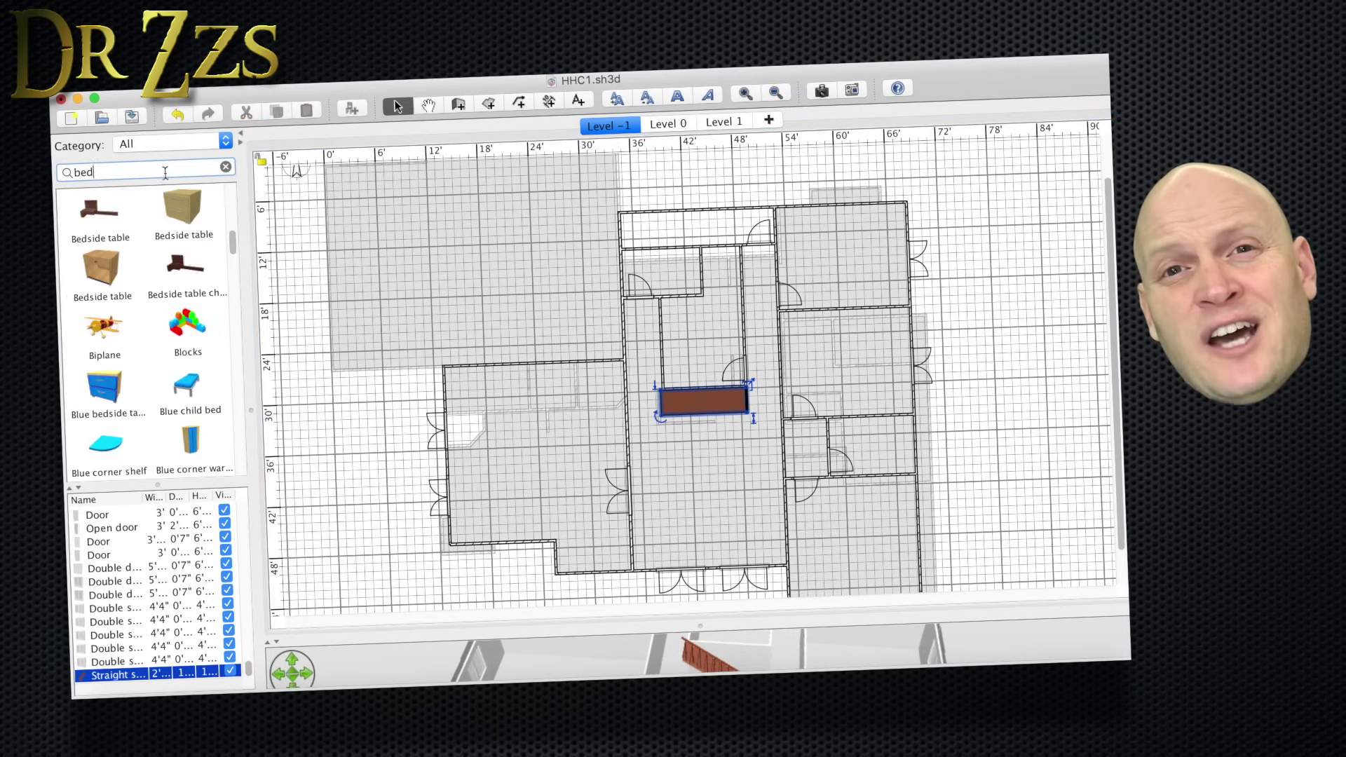
drag(158, 145, 156, 157)
drag(184, 390, 796, 309)
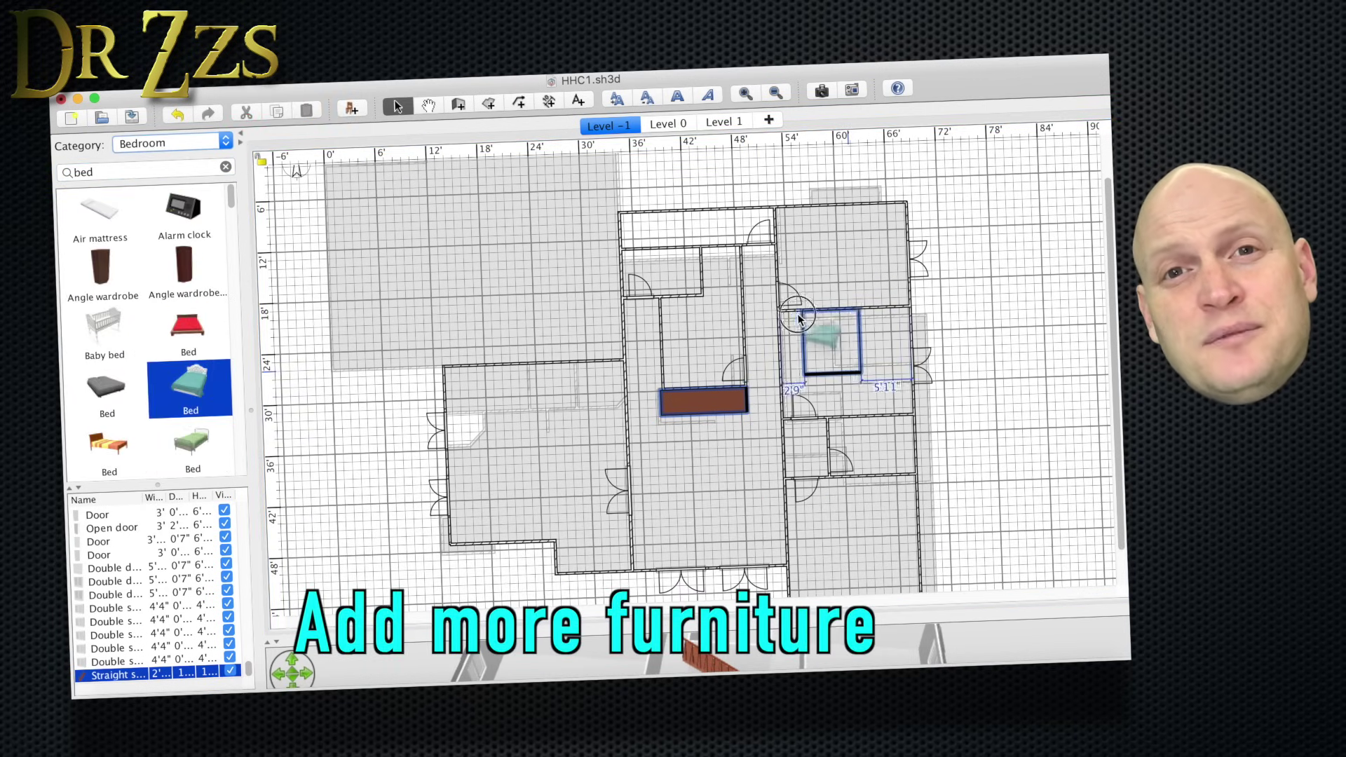
drag(160, 407, 889, 502)
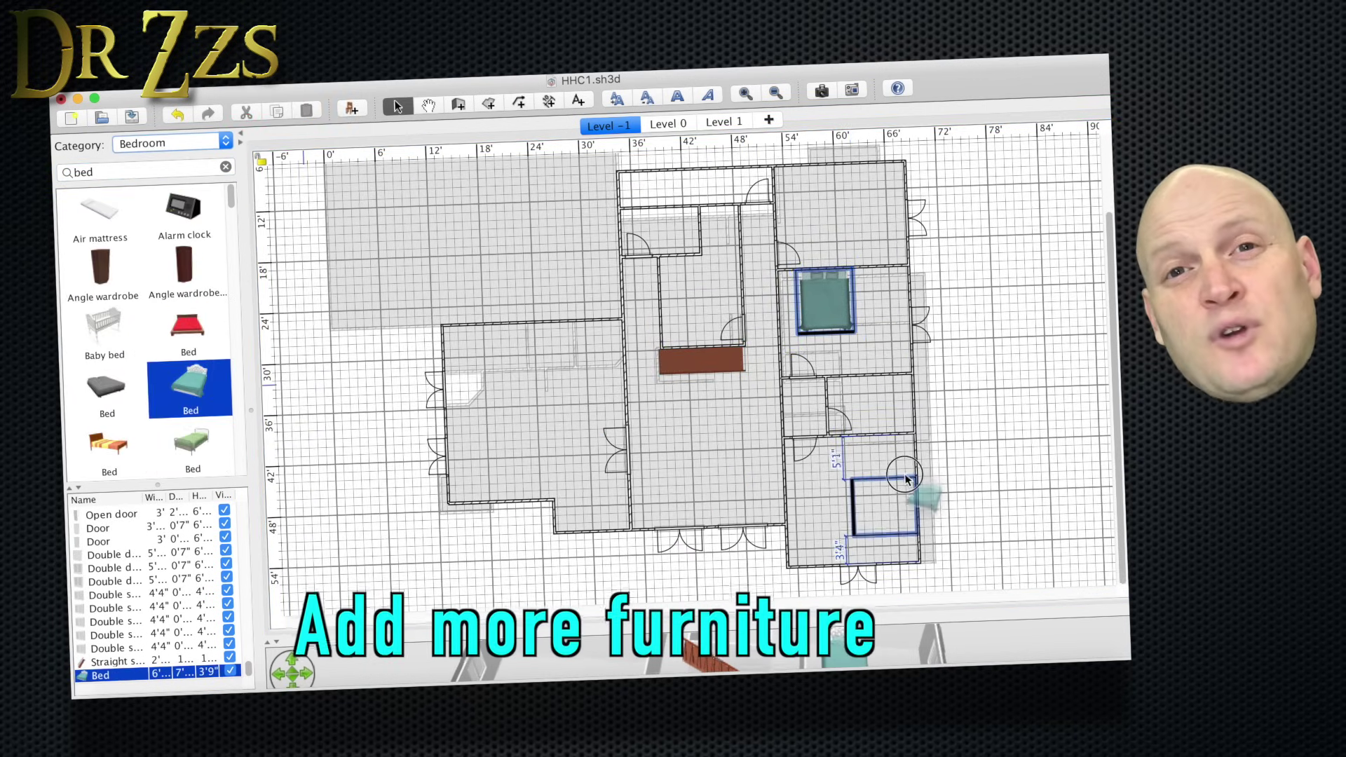
Step: Add a treadmill to the upper-right room
double_click(125, 177)
text(exer)
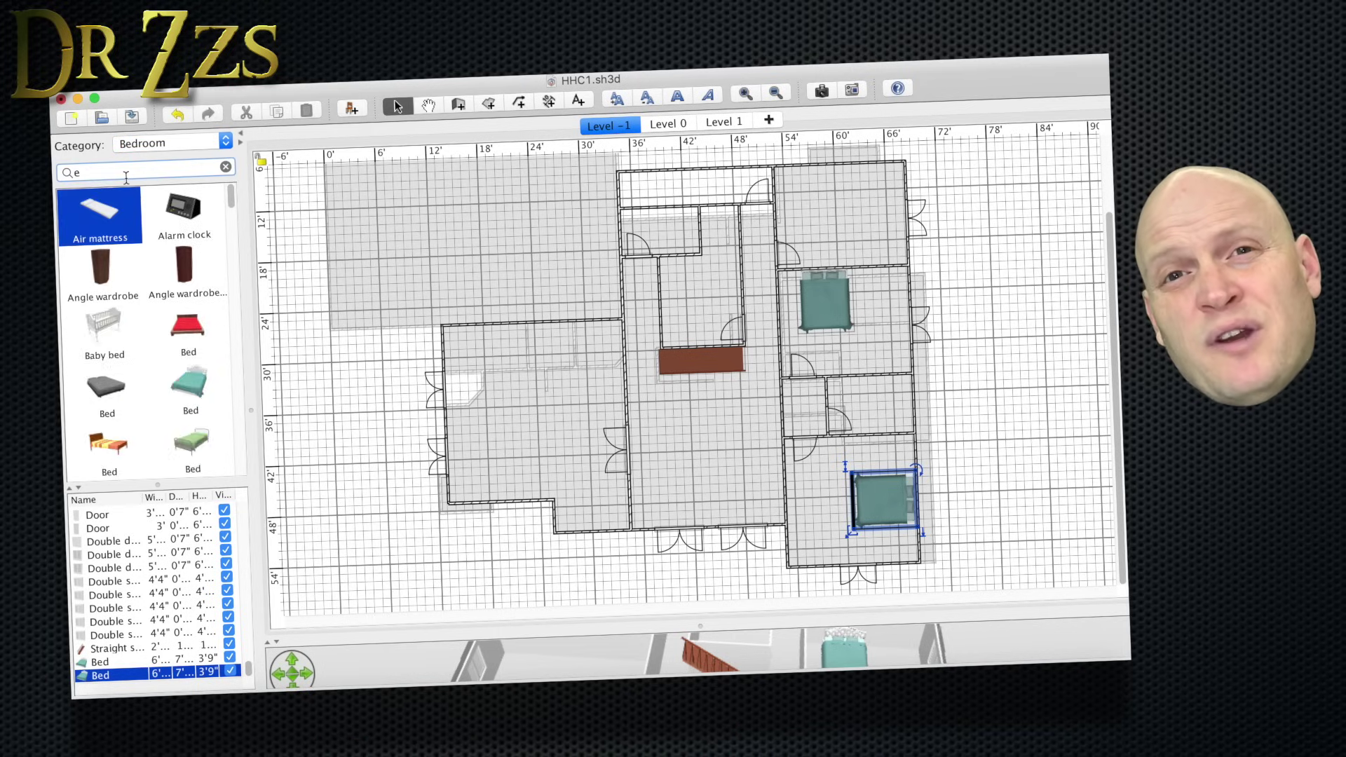
key(BackSpace)
key(BackSpace)
key(BackSpace)
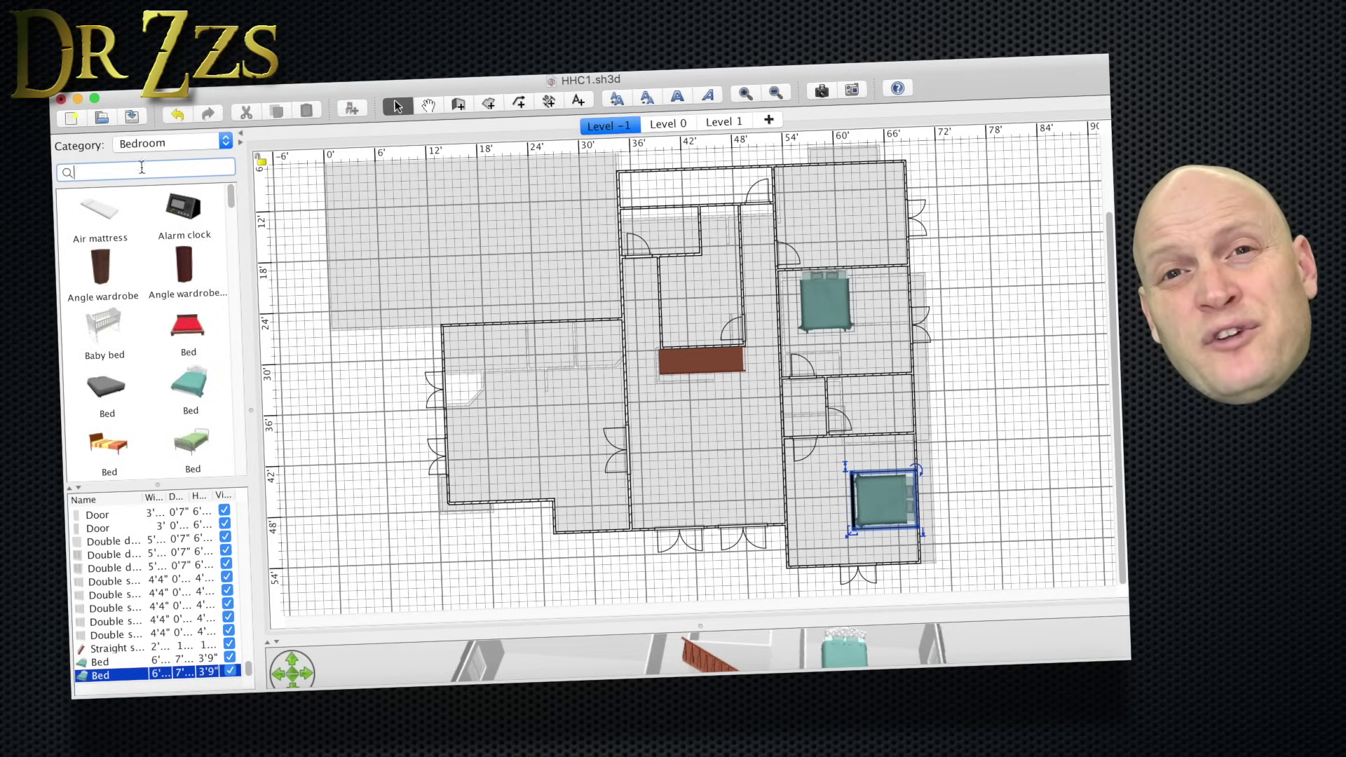
text(tread)
click(117, 232)
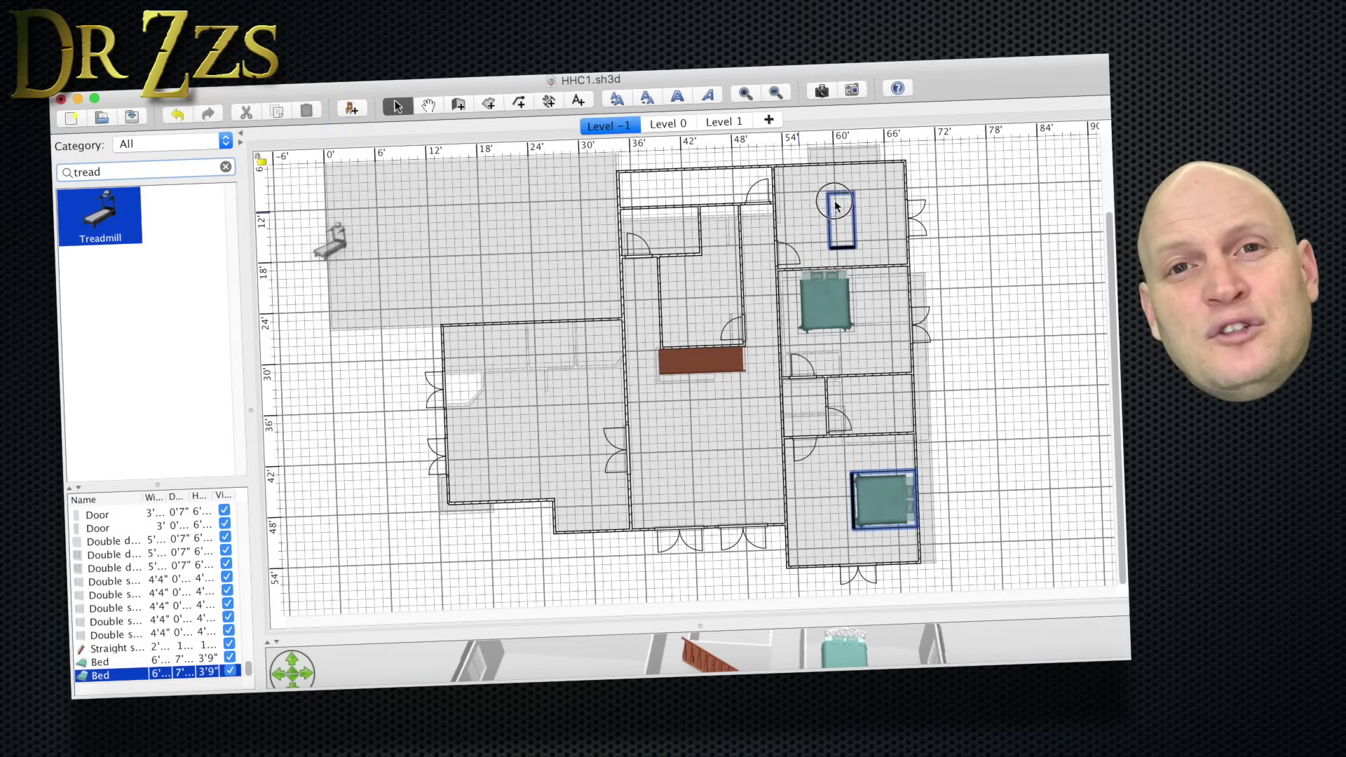
drag(838, 206, 867, 181)
Step: Add an abdominal bench to the upper room and a two-seat couch to the left room
click(225, 166)
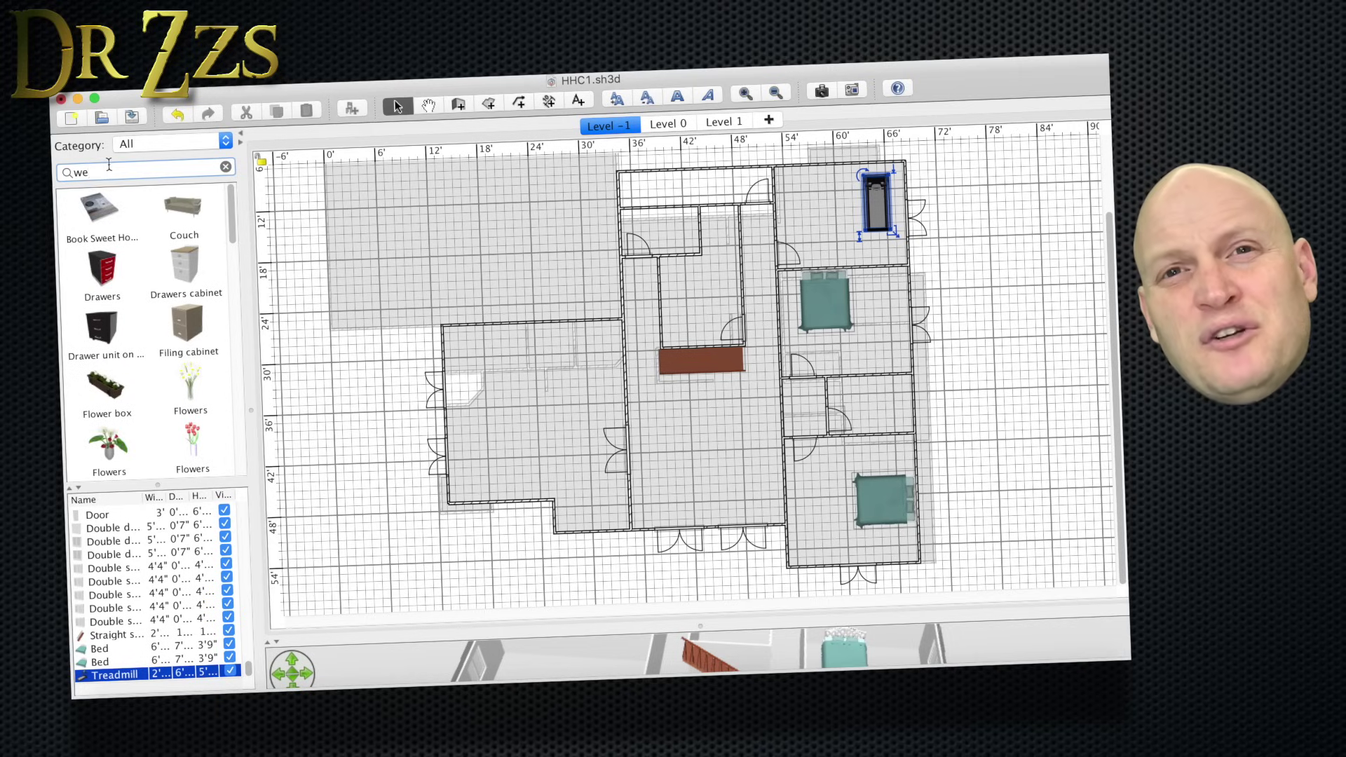
drag(101, 216, 788, 178)
click(148, 171)
text(couch)
mouse_move(99, 269)
mouse_down()
mouse_move(553, 491)
mouse_move(484, 482)
mouse_move(555, 494)
mouse_up()
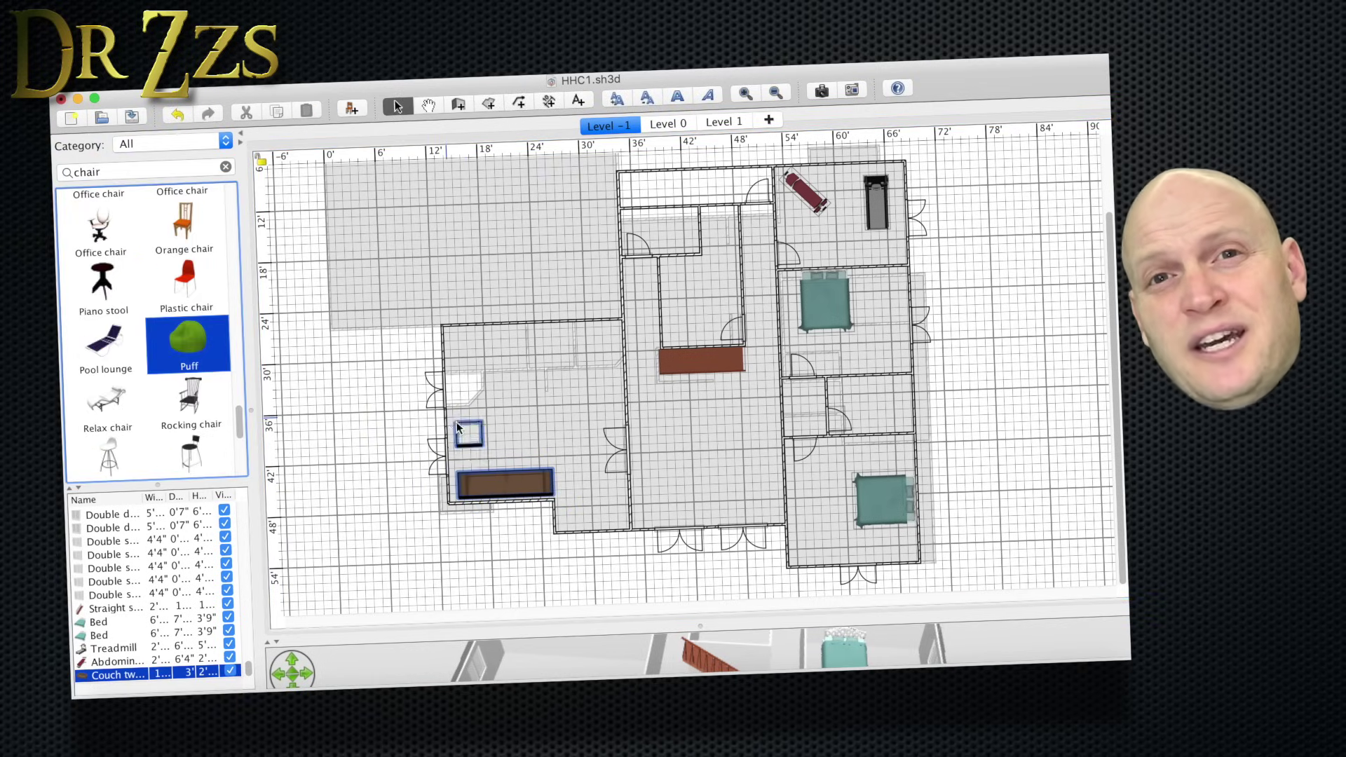
text(bask)
Step: Place the basketball net, nudge the bottom double door left, and add a toilet to the top room
drag(183, 211, 745, 518)
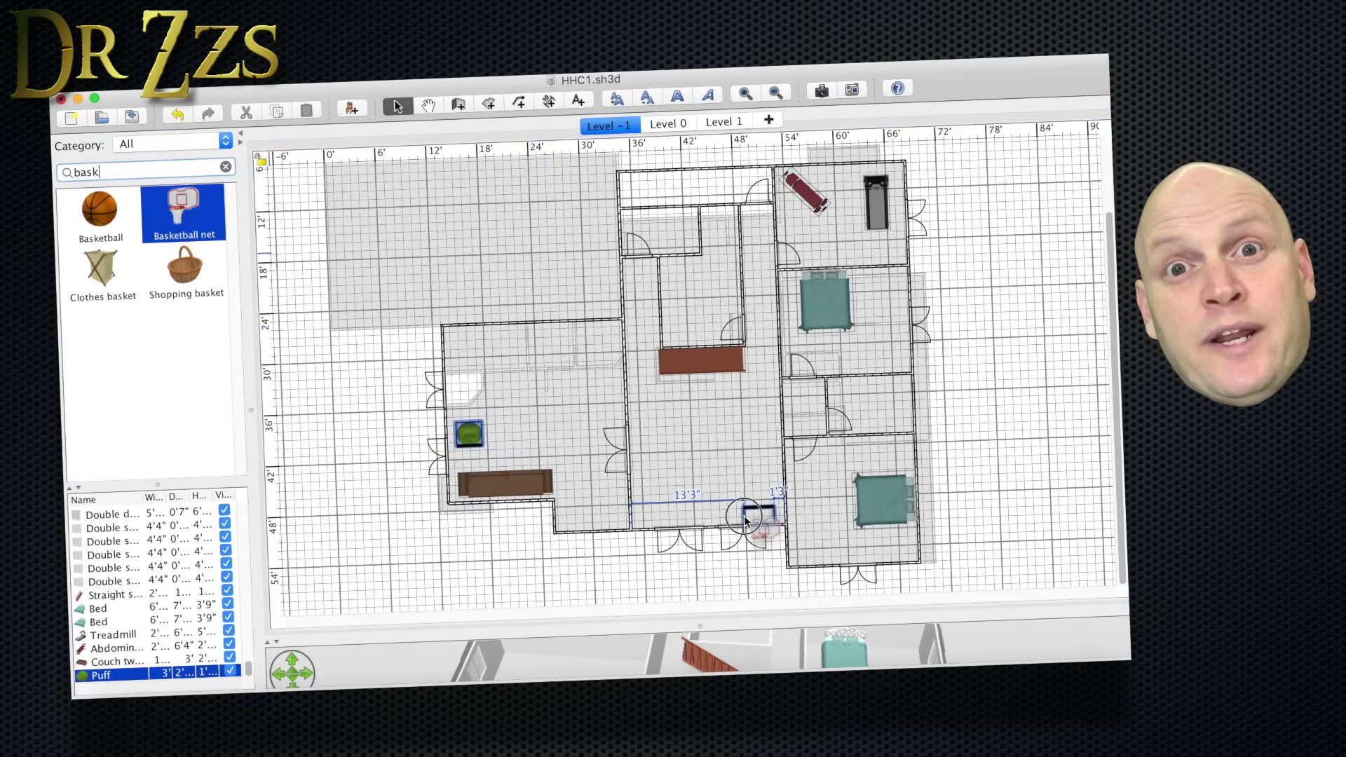
click(670, 528)
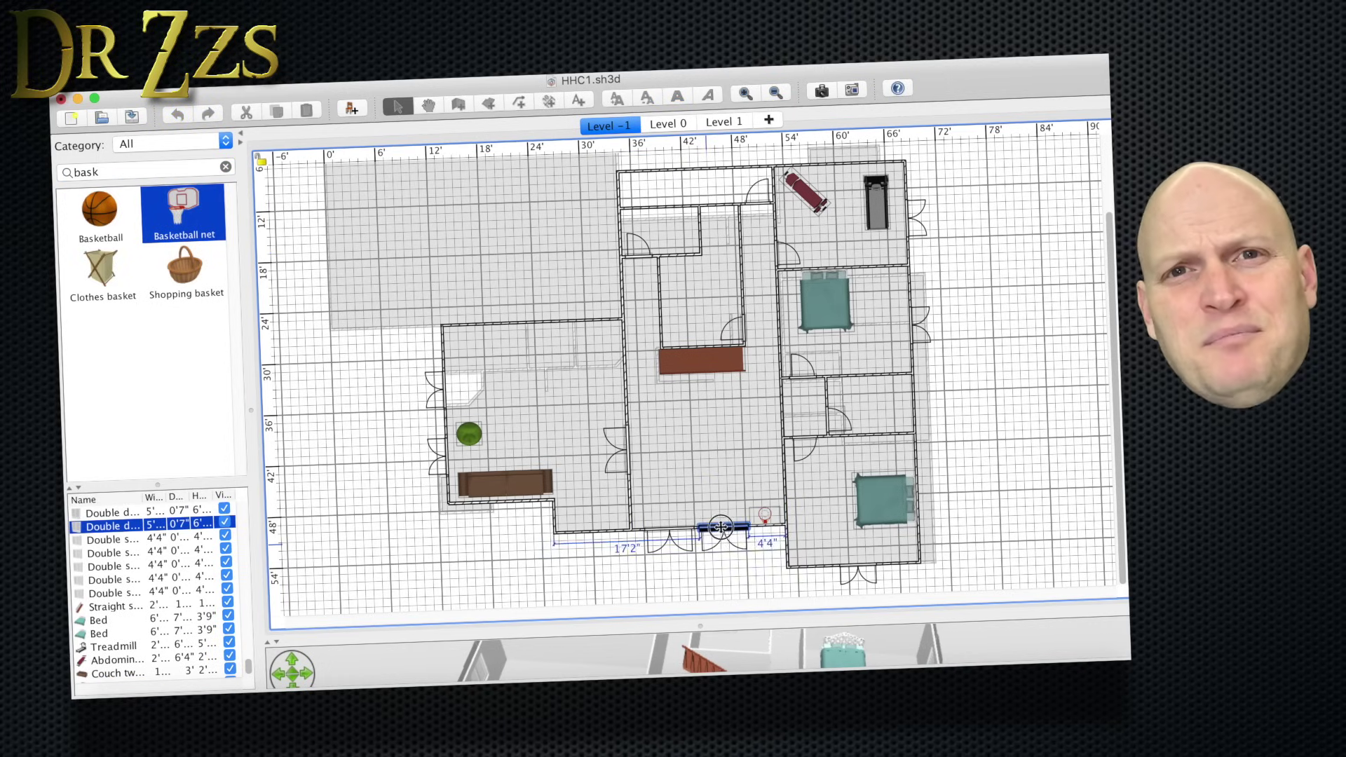
drag(669, 528, 665, 530)
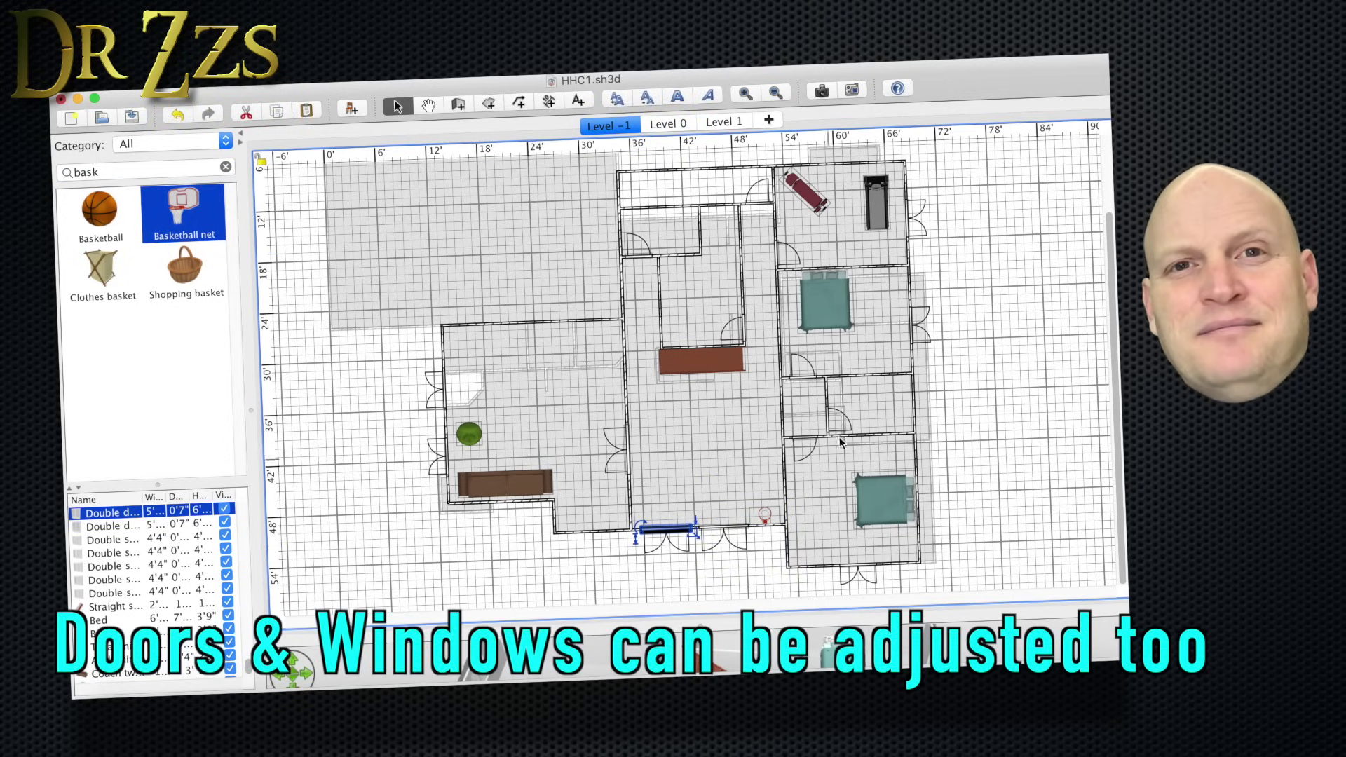
drag(106, 388, 662, 210)
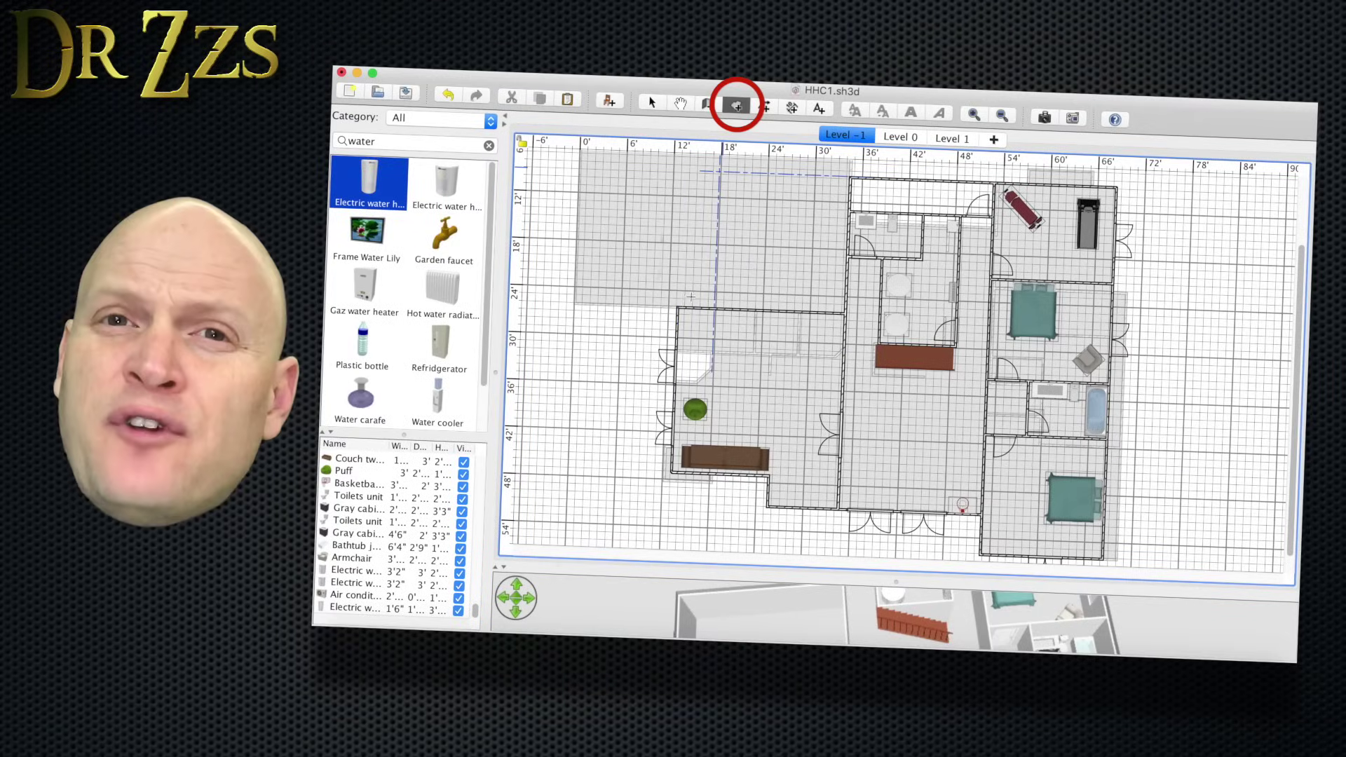
Step: Outline a six-corner room floor over the left part of the right block
click(677, 308)
click(845, 314)
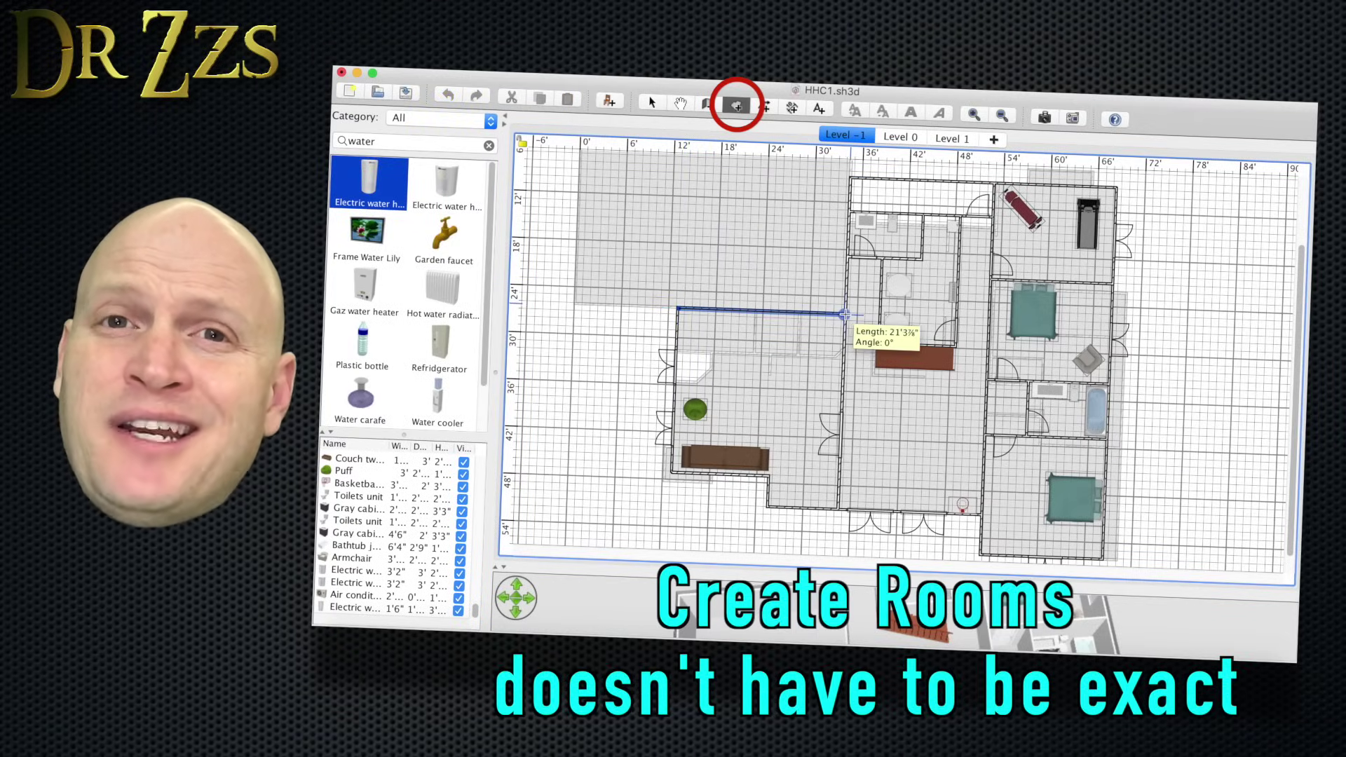
click(839, 507)
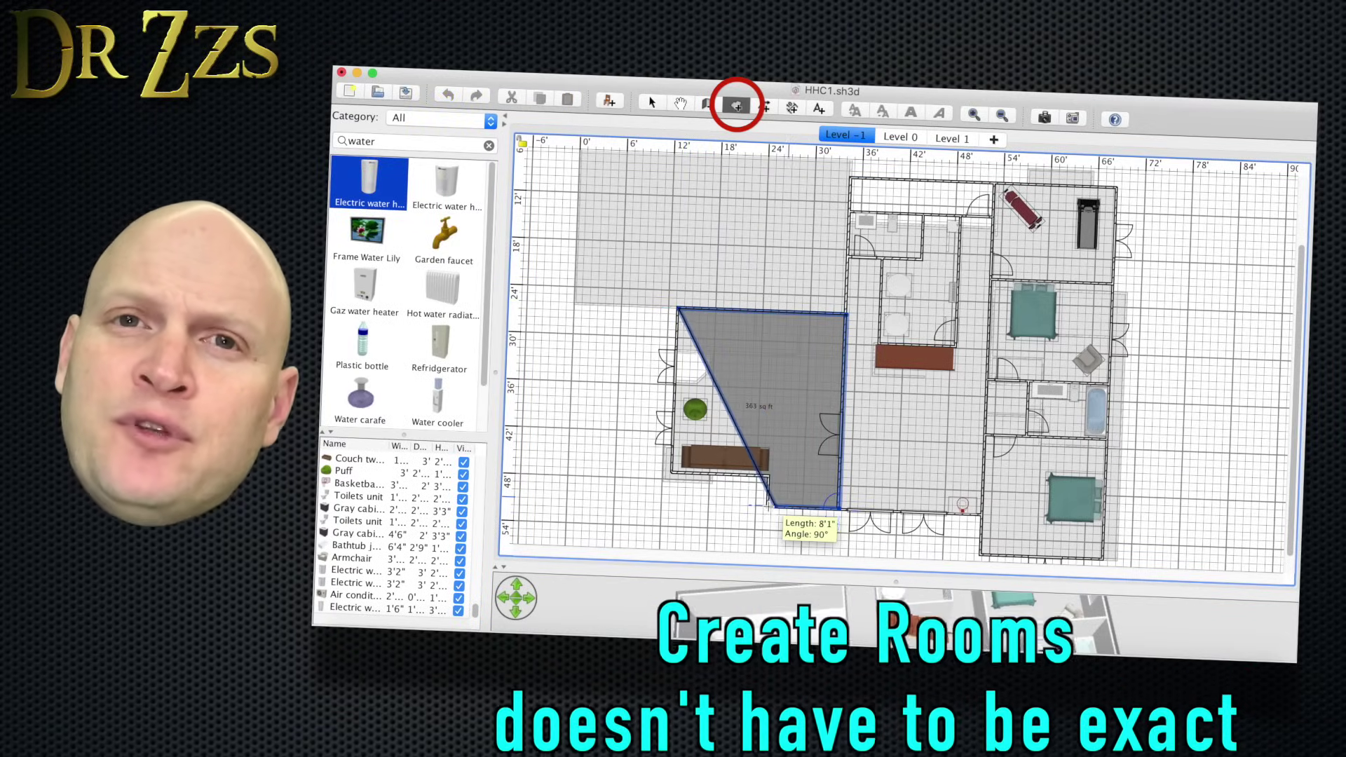
click(766, 507)
click(766, 478)
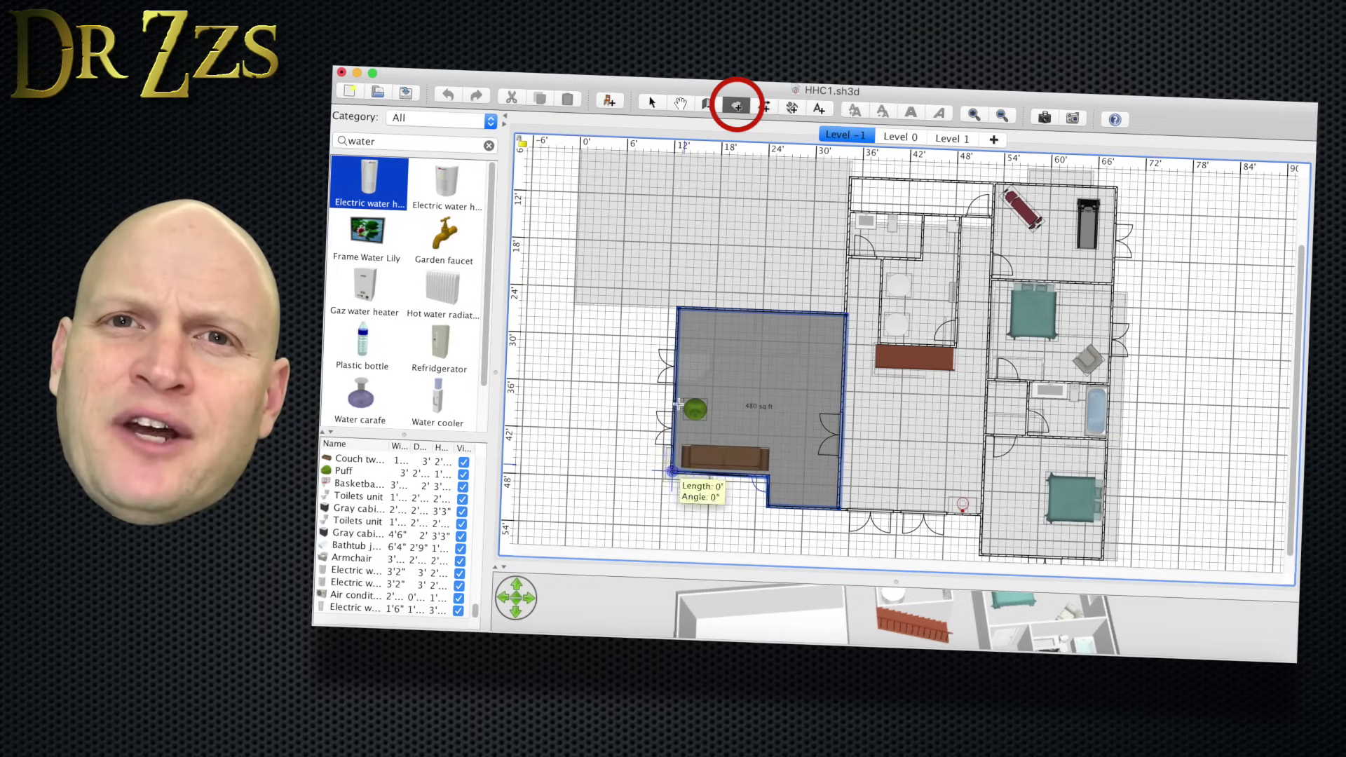
double_click(672, 470)
Step: Create room floors for the small closet and the small top room
double_click(883, 237)
click(849, 179)
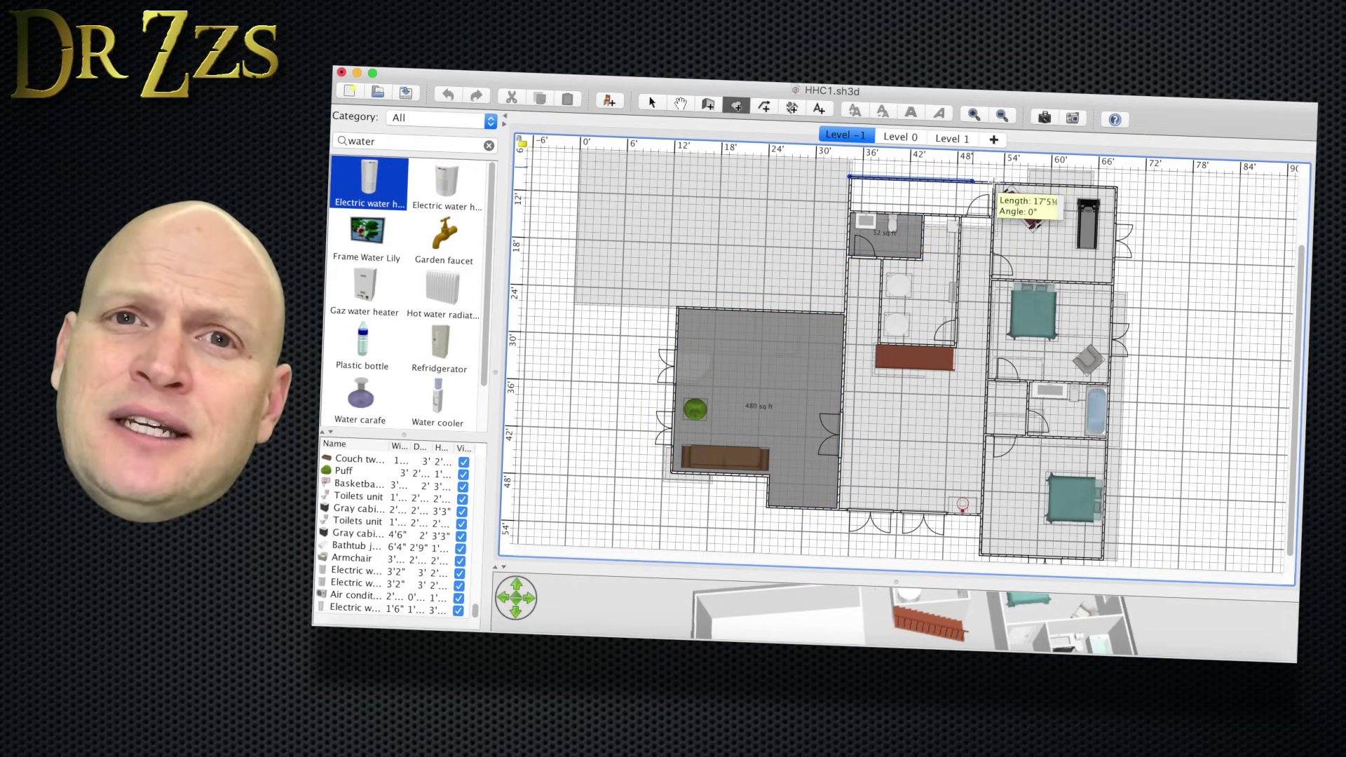
click(992, 178)
click(993, 215)
double_click(850, 215)
click(993, 183)
Step: Outline the upper-right bedroom room floor
click(1117, 189)
click(1115, 280)
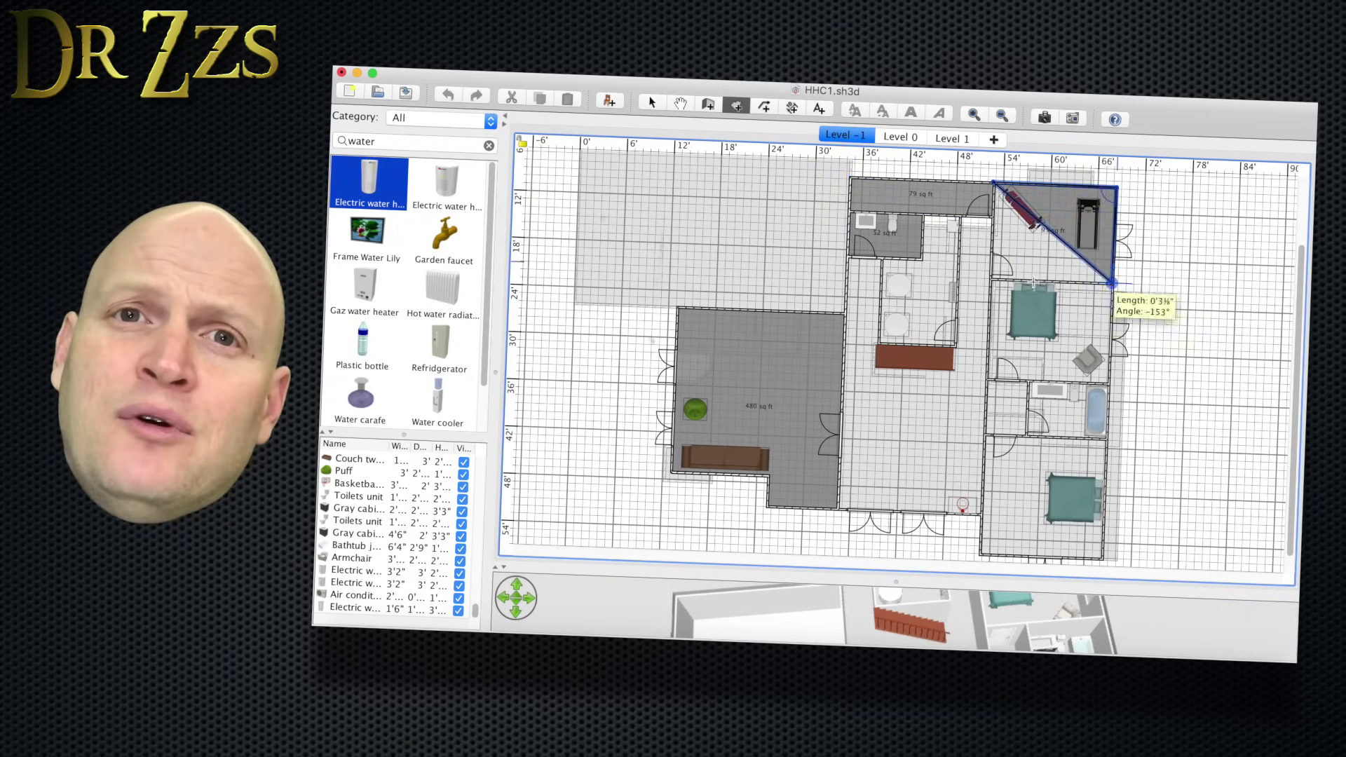
click(993, 282)
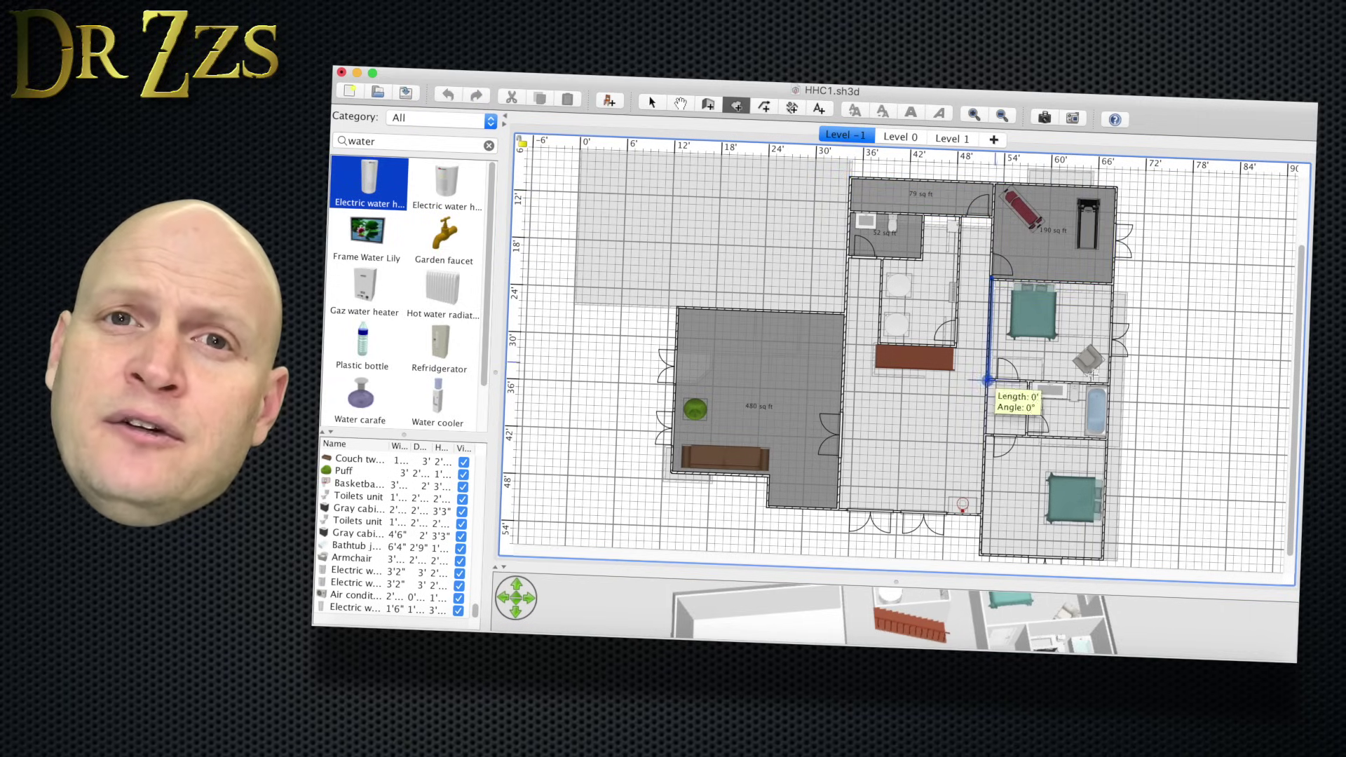
click(993, 381)
click(1112, 282)
double_click(1112, 380)
click(1106, 387)
Step: Draw the lower-right bedroom and bathroom room floors
click(1106, 434)
click(988, 434)
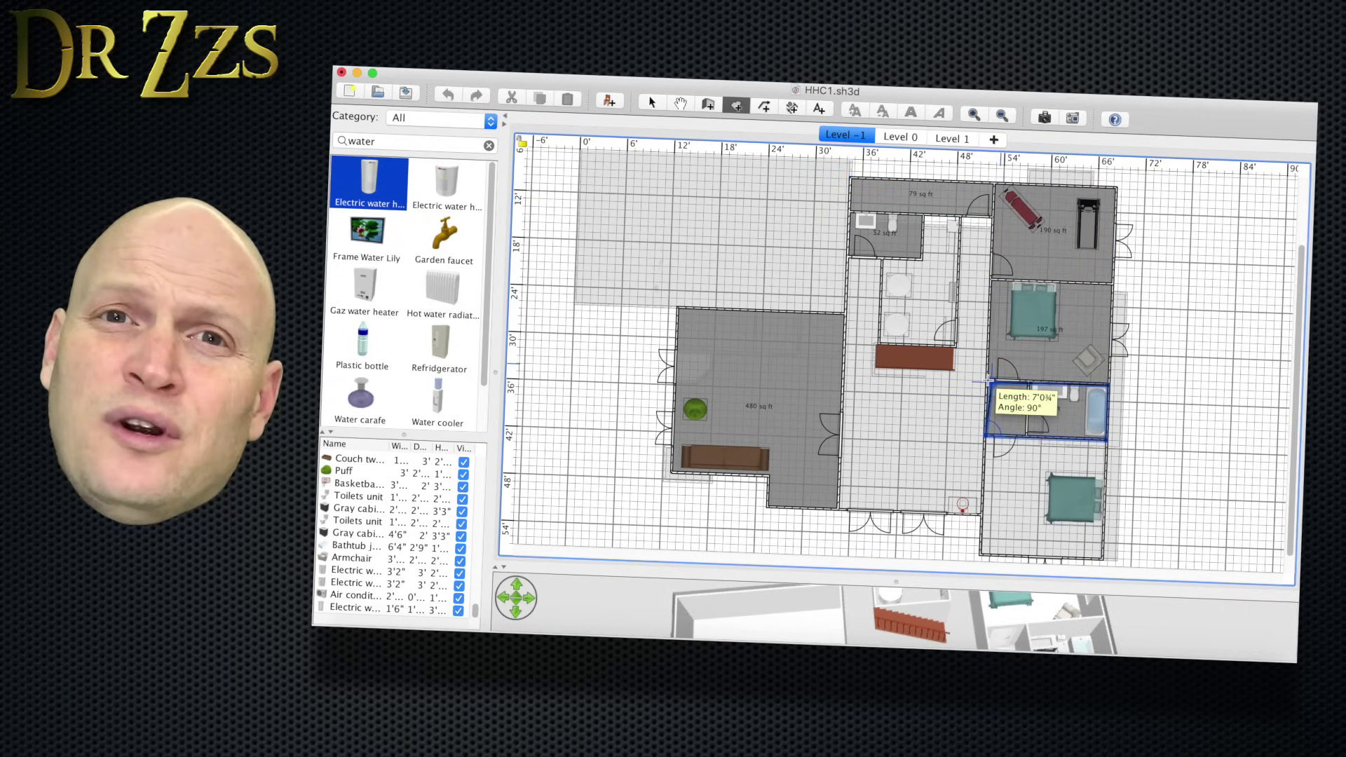
double_click(987, 381)
click(987, 436)
click(984, 555)
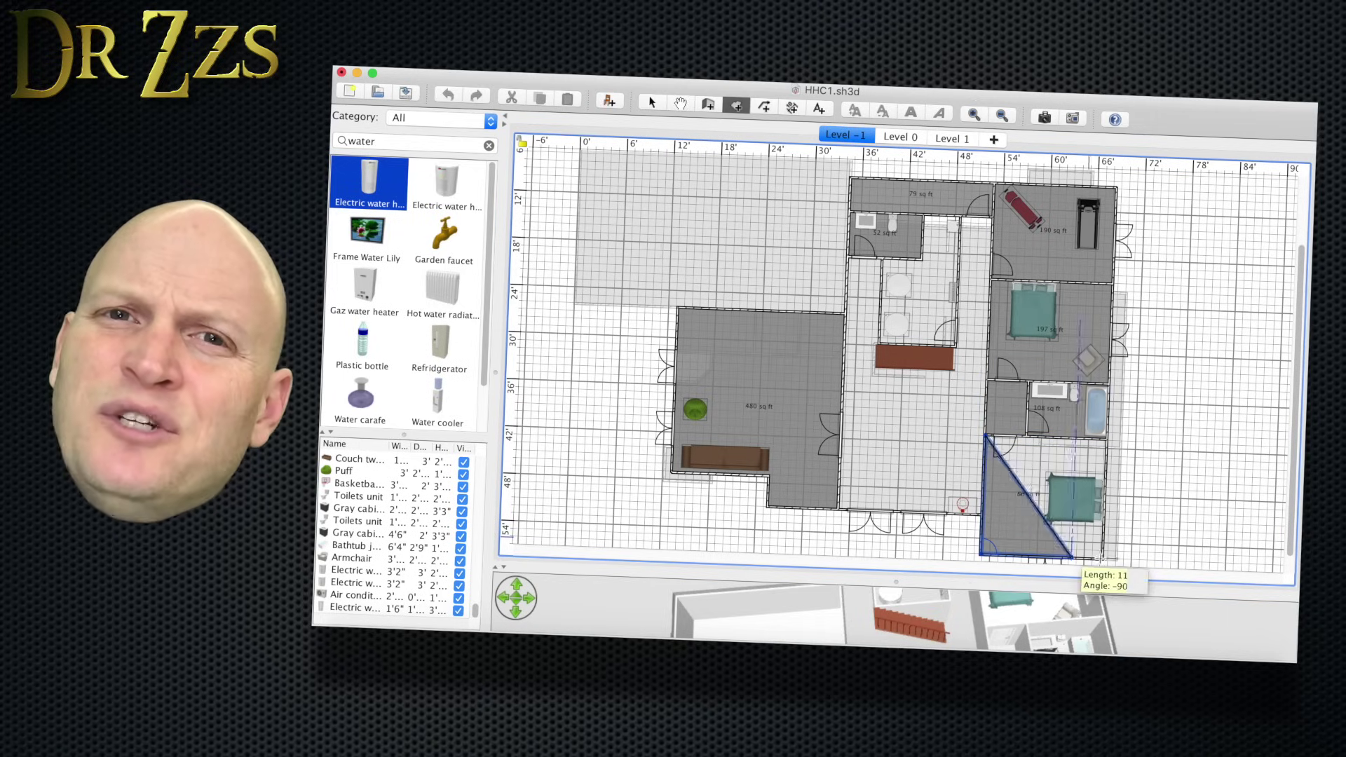
click(1104, 555)
double_click(1103, 438)
Step: Outline another bathroom room floor near the top
click(956, 217)
click(924, 258)
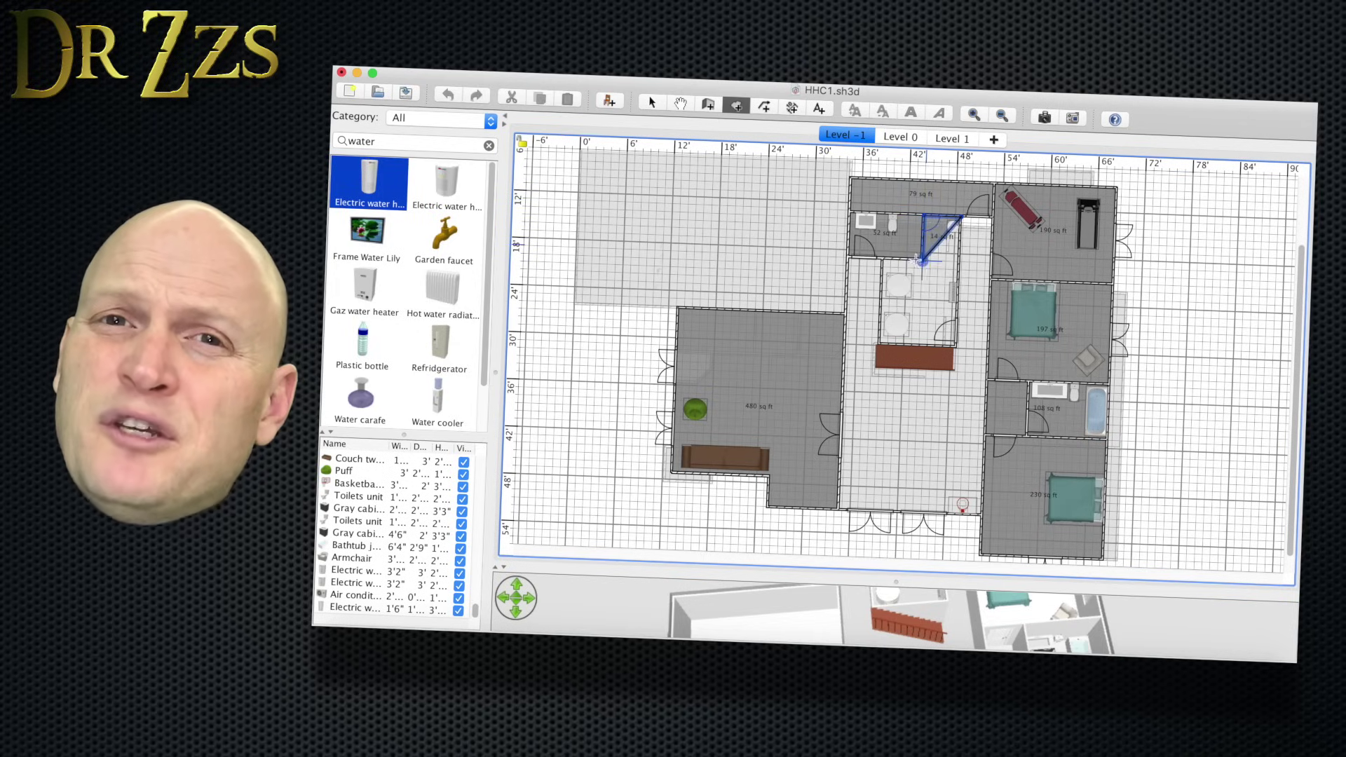
click(880, 257)
click(881, 342)
double_click(880, 341)
click(959, 218)
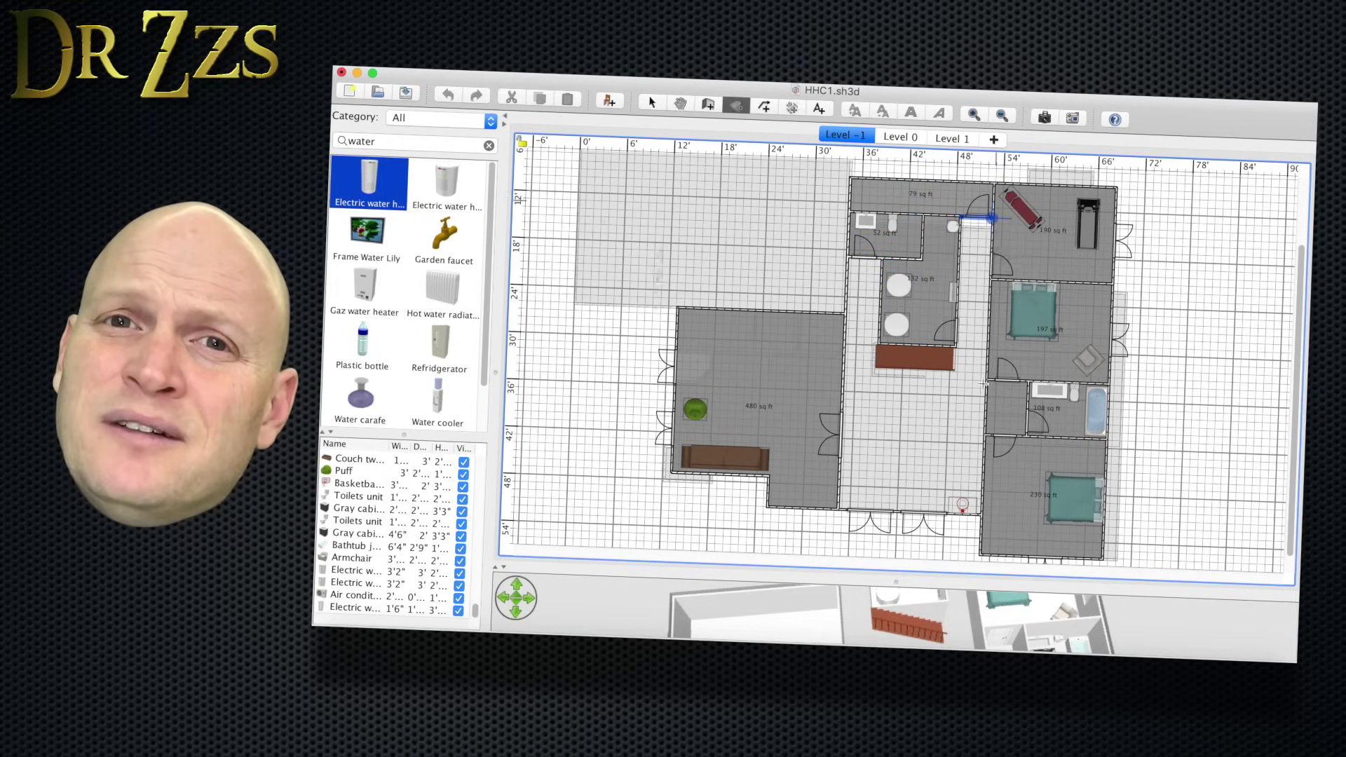
Step: Start outlining the long central hall room floor
click(981, 516)
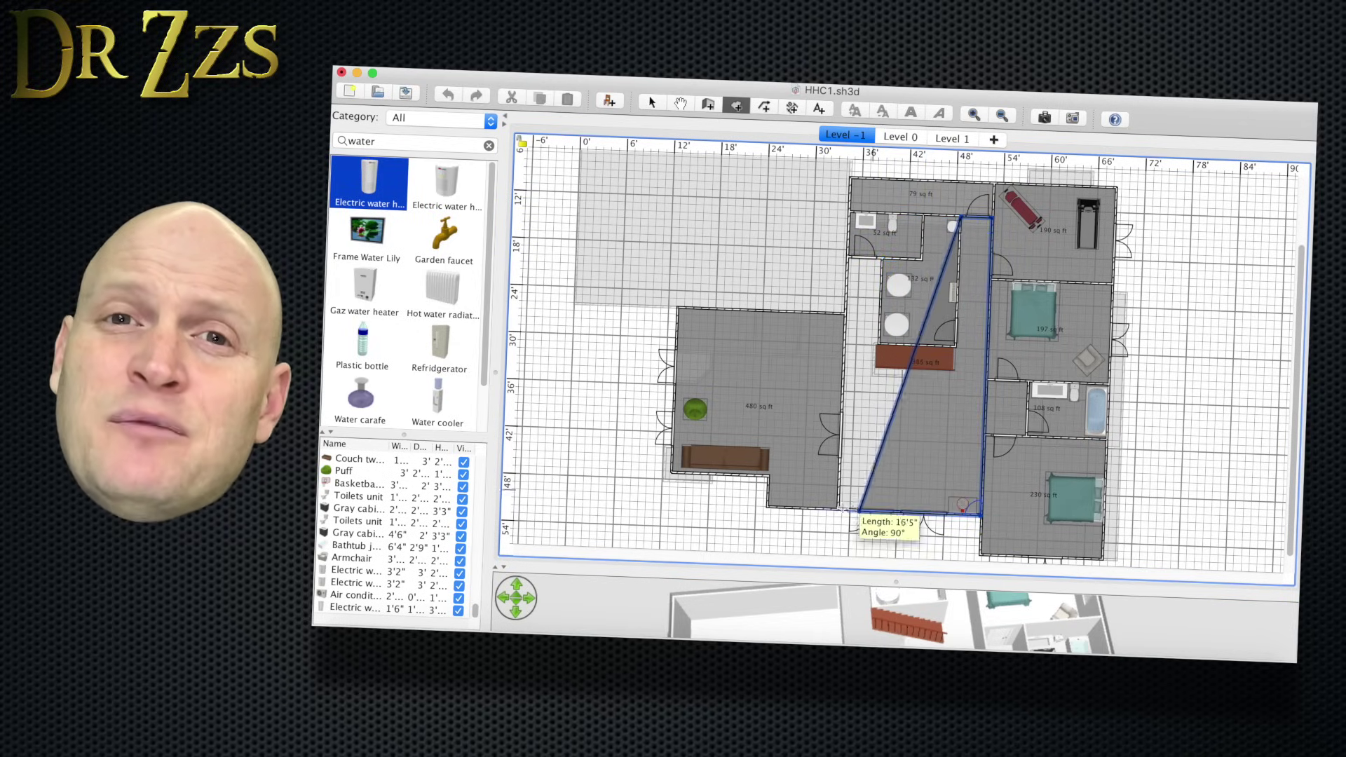
click(838, 515)
click(838, 258)
click(881, 258)
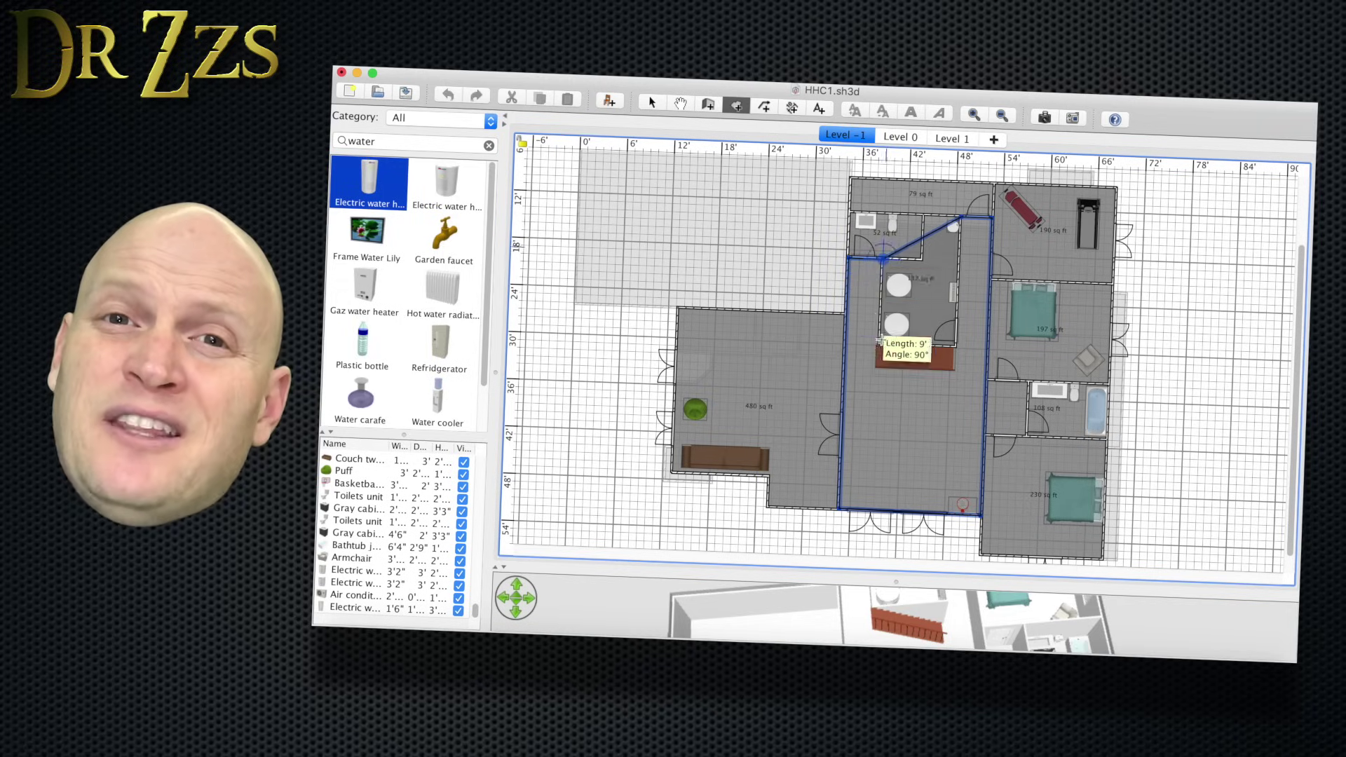
click(880, 342)
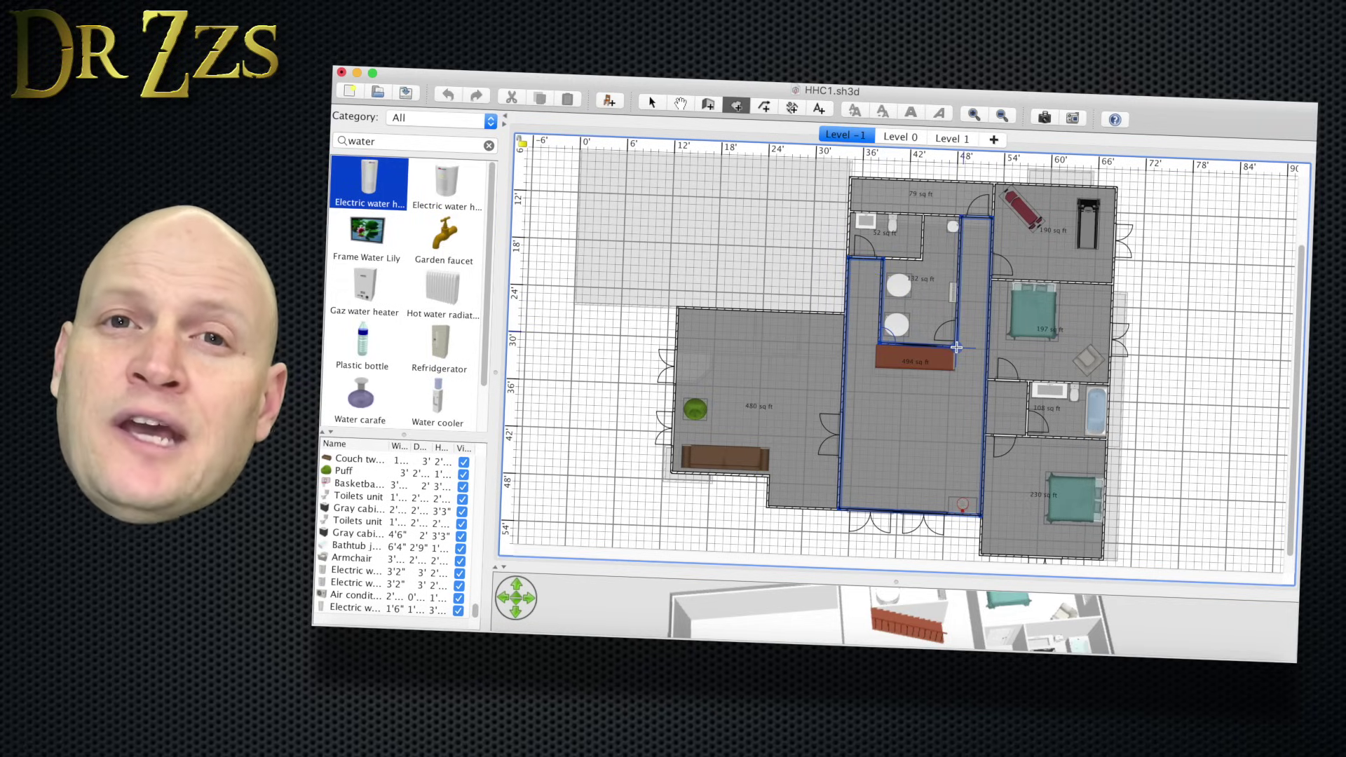
Step: Name the hall room Play Area with a plain Beige fabric floor and coloured walls
right_click(900, 426)
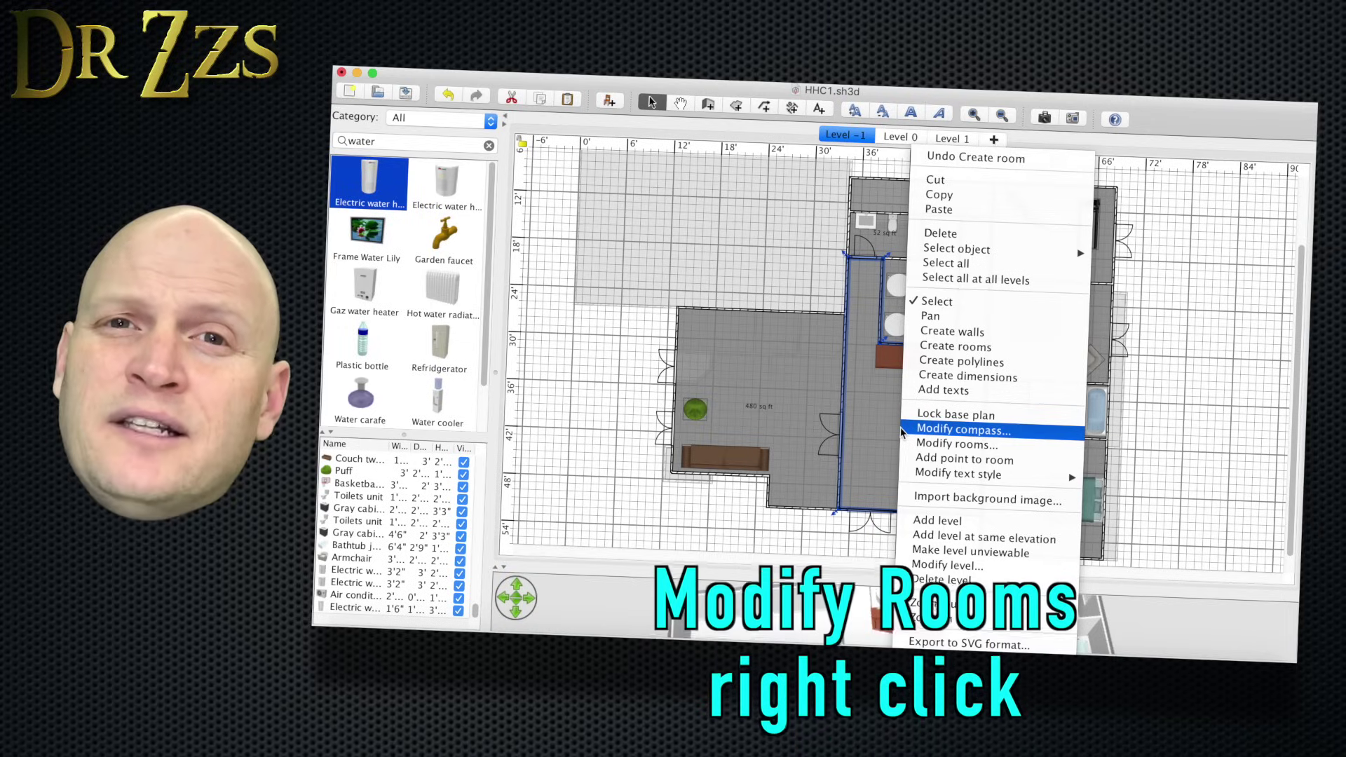
click(919, 440)
text(Play Area)
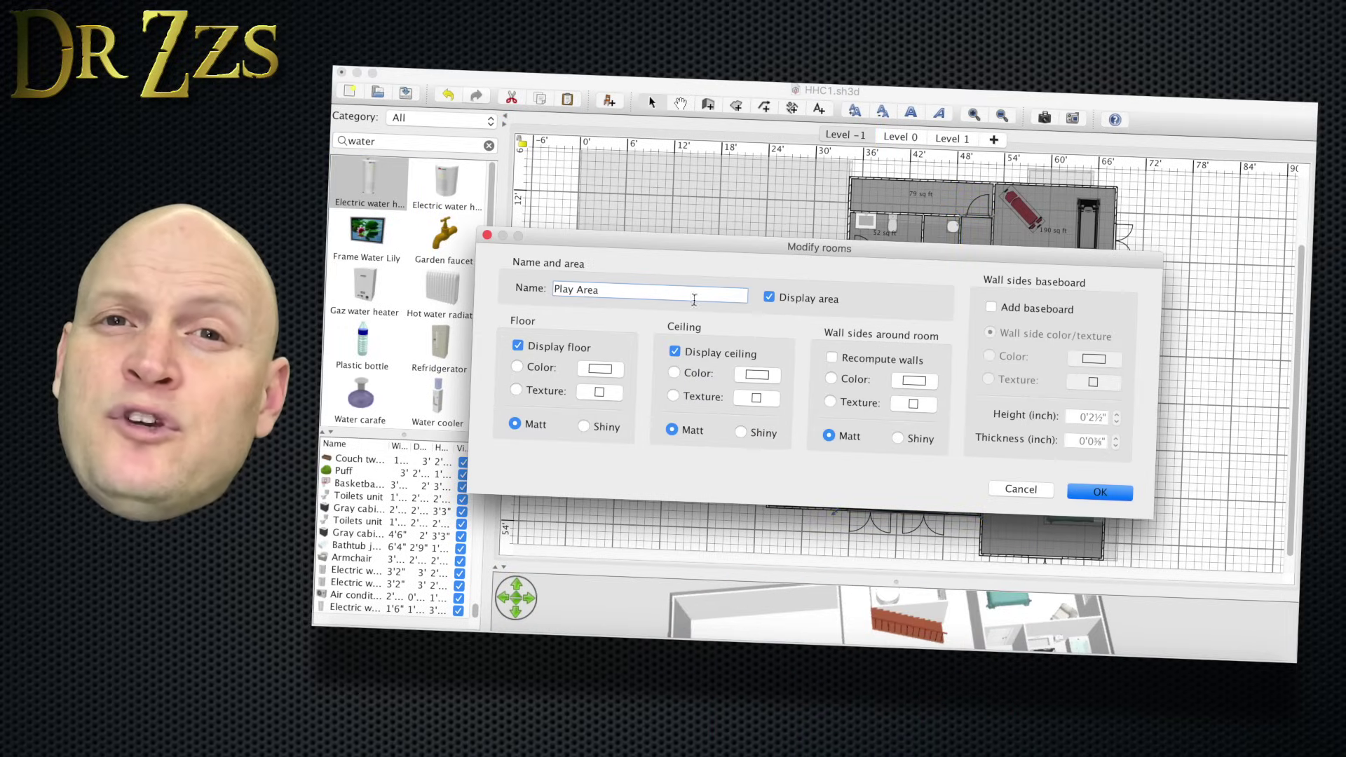
click(599, 392)
click(670, 248)
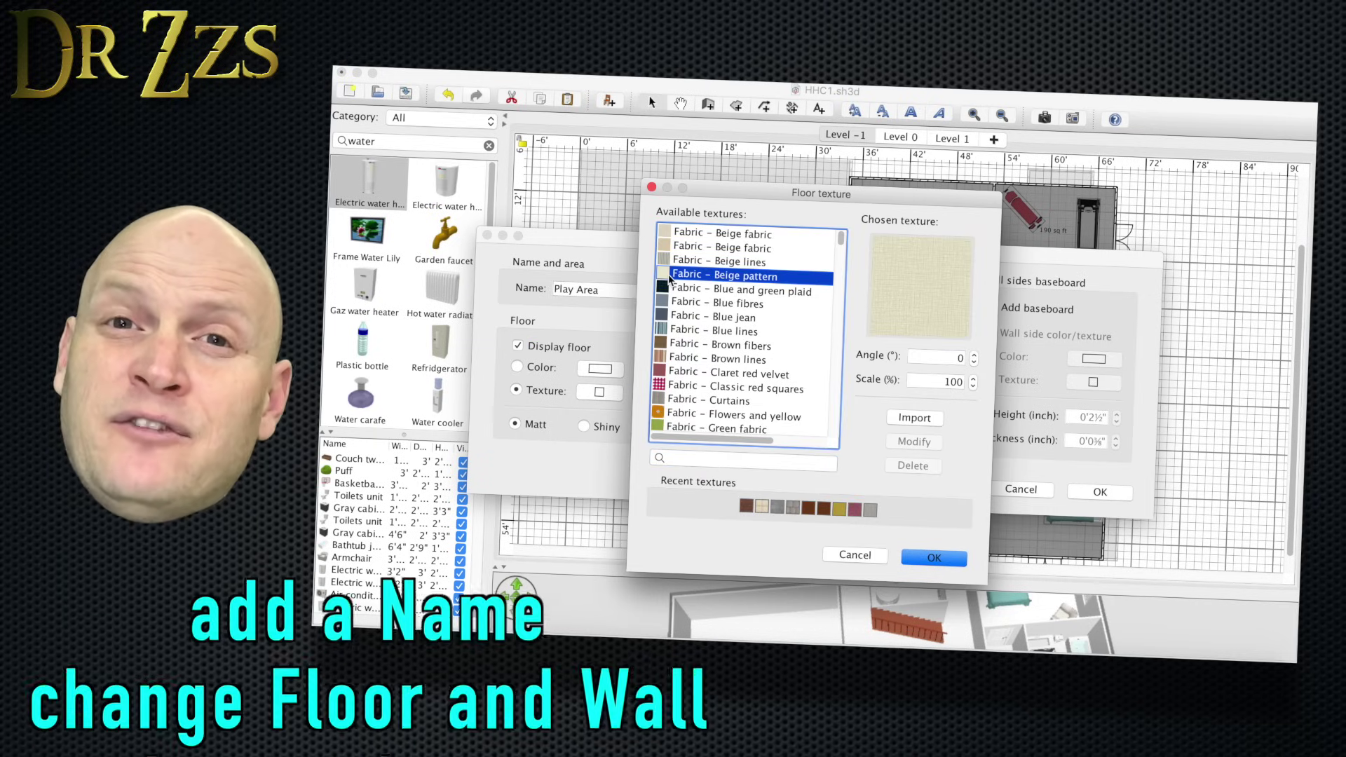
click(668, 235)
click(930, 562)
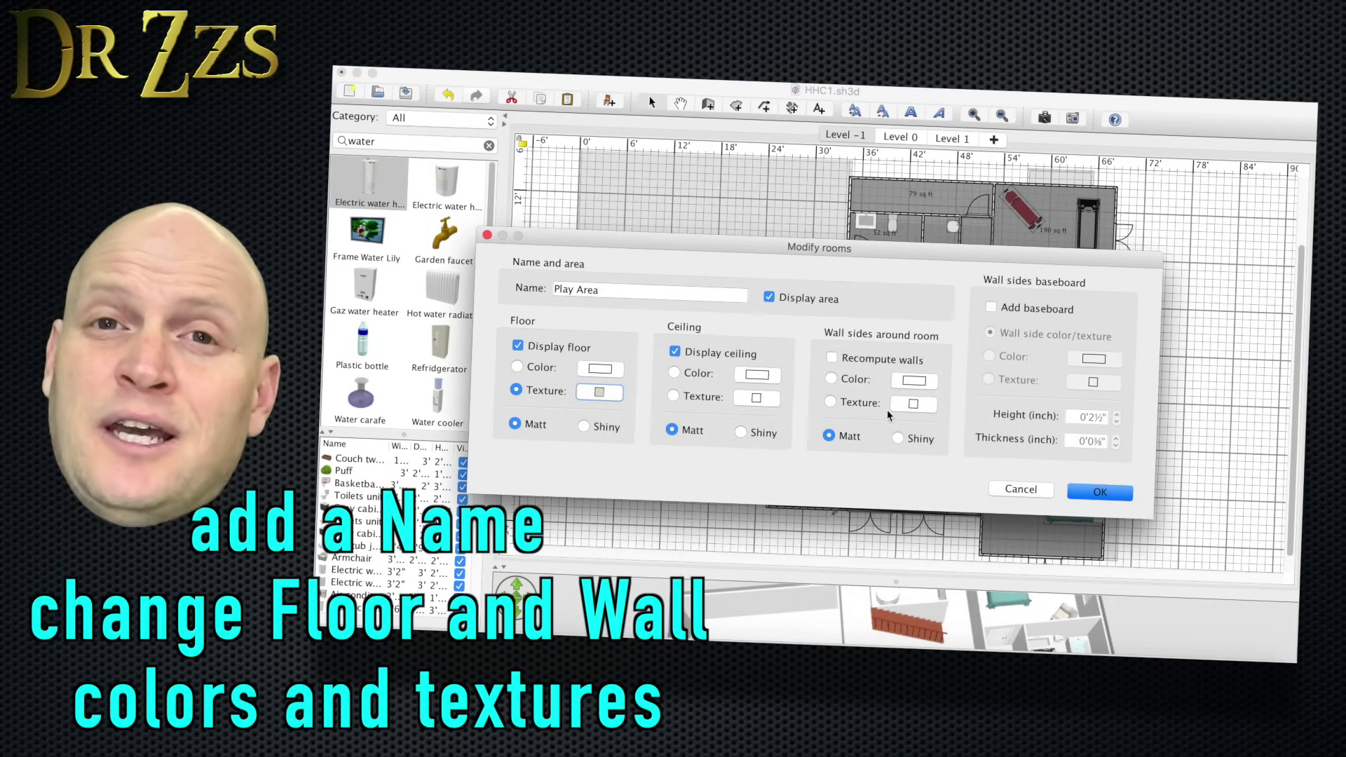
click(912, 379)
click(806, 536)
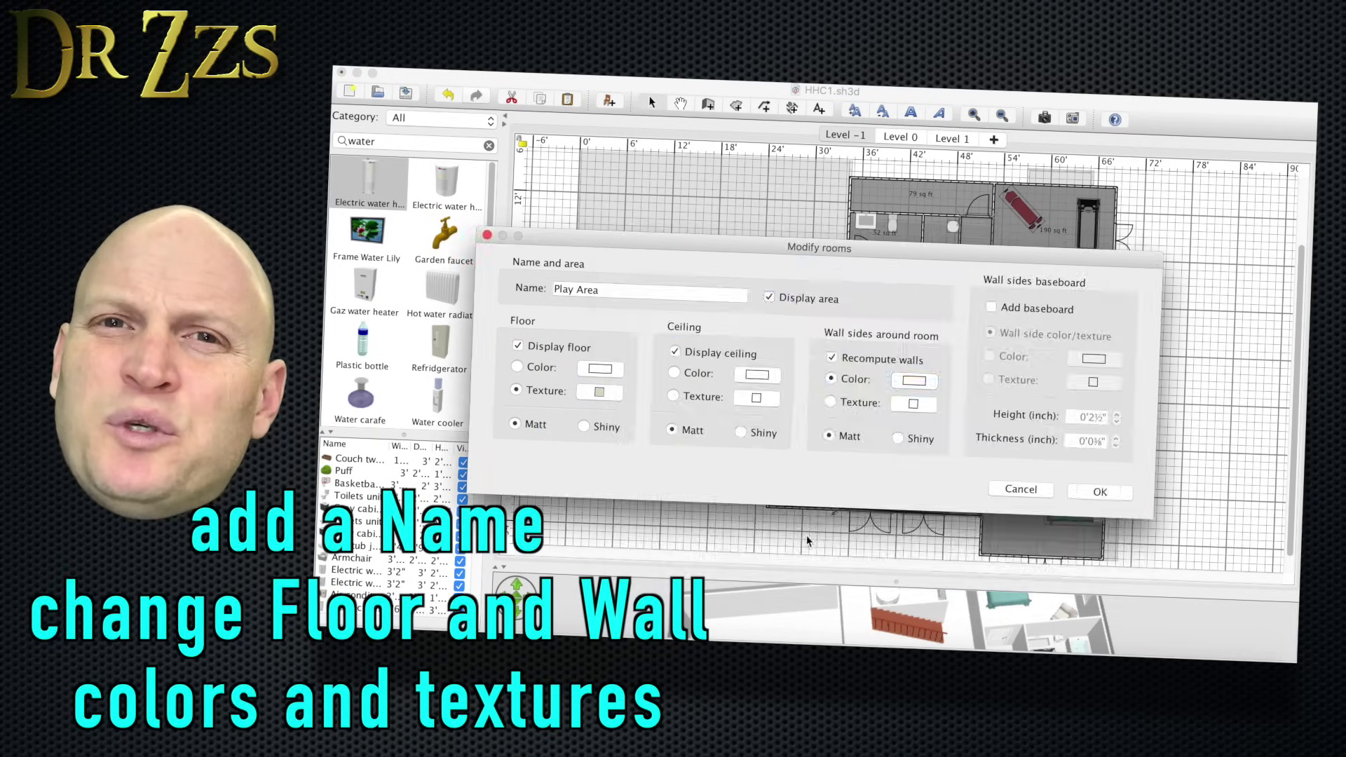
click(1099, 487)
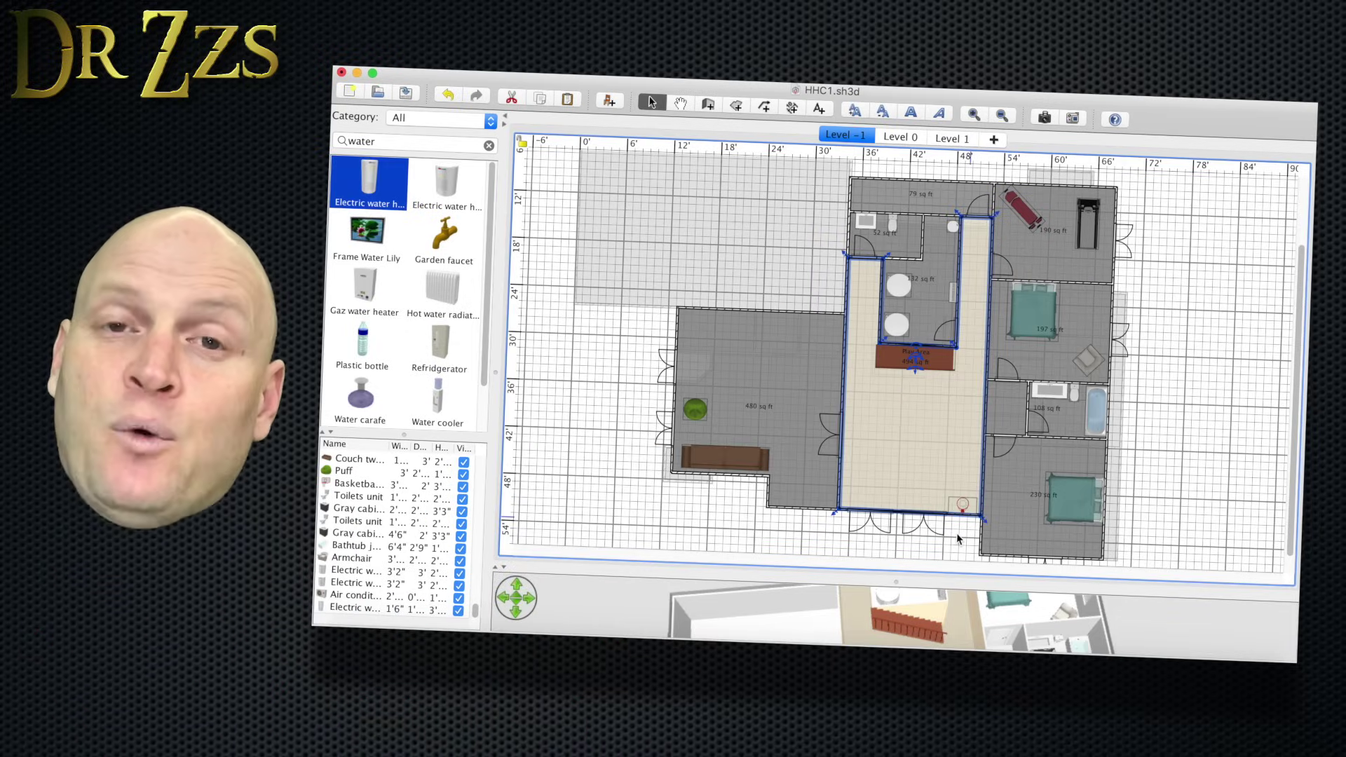
Step: Name the bathroom Mechanical Room with a concrete floor and grey walls
drag(895, 581, 894, 482)
click(920, 285)
right_click(932, 285)
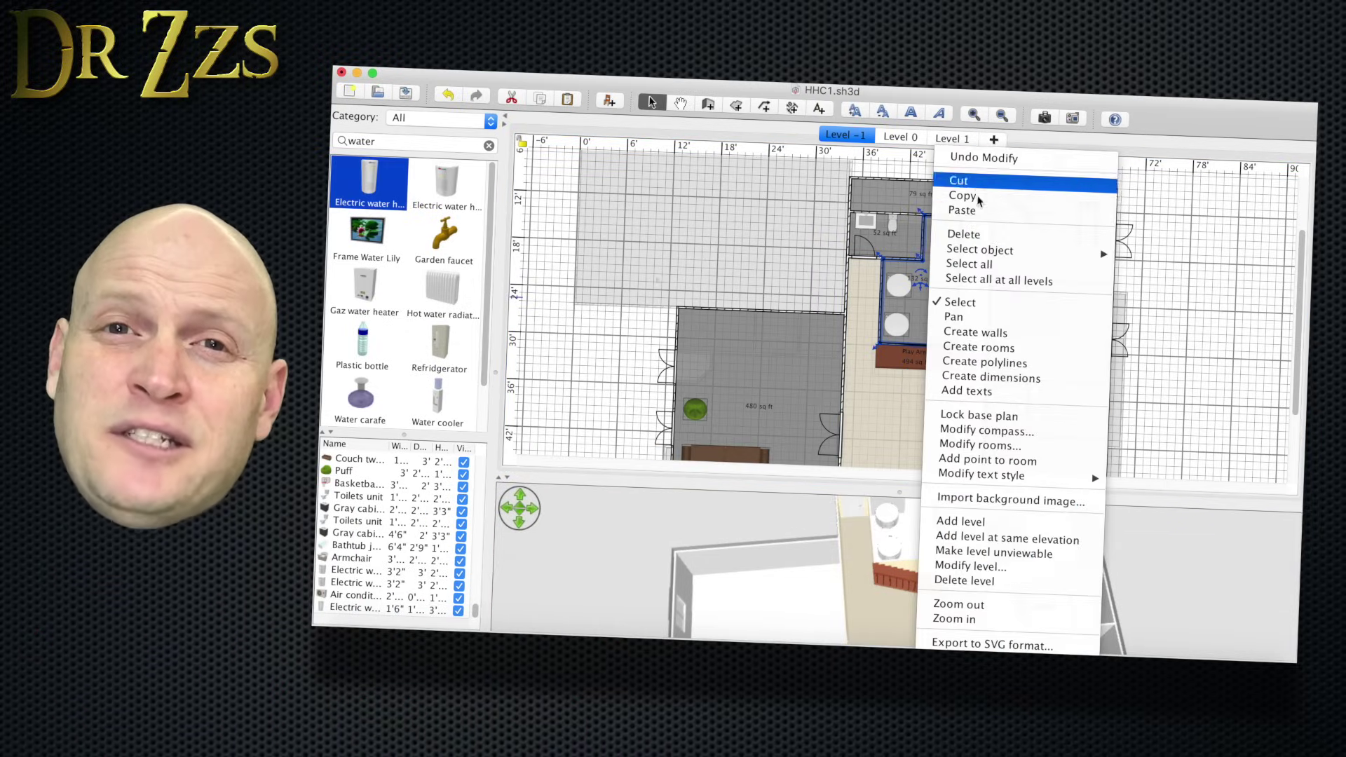
click(999, 446)
text(Mechanical Room)
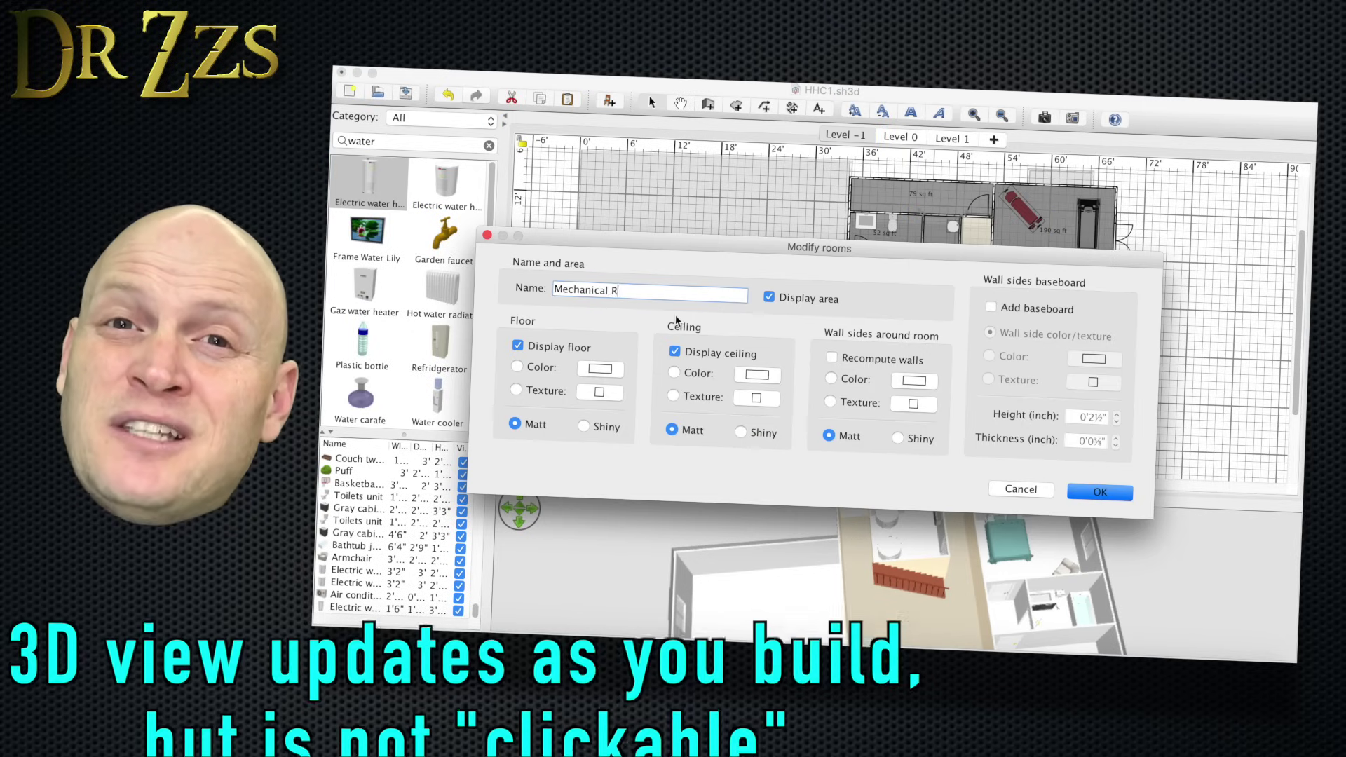
click(598, 391)
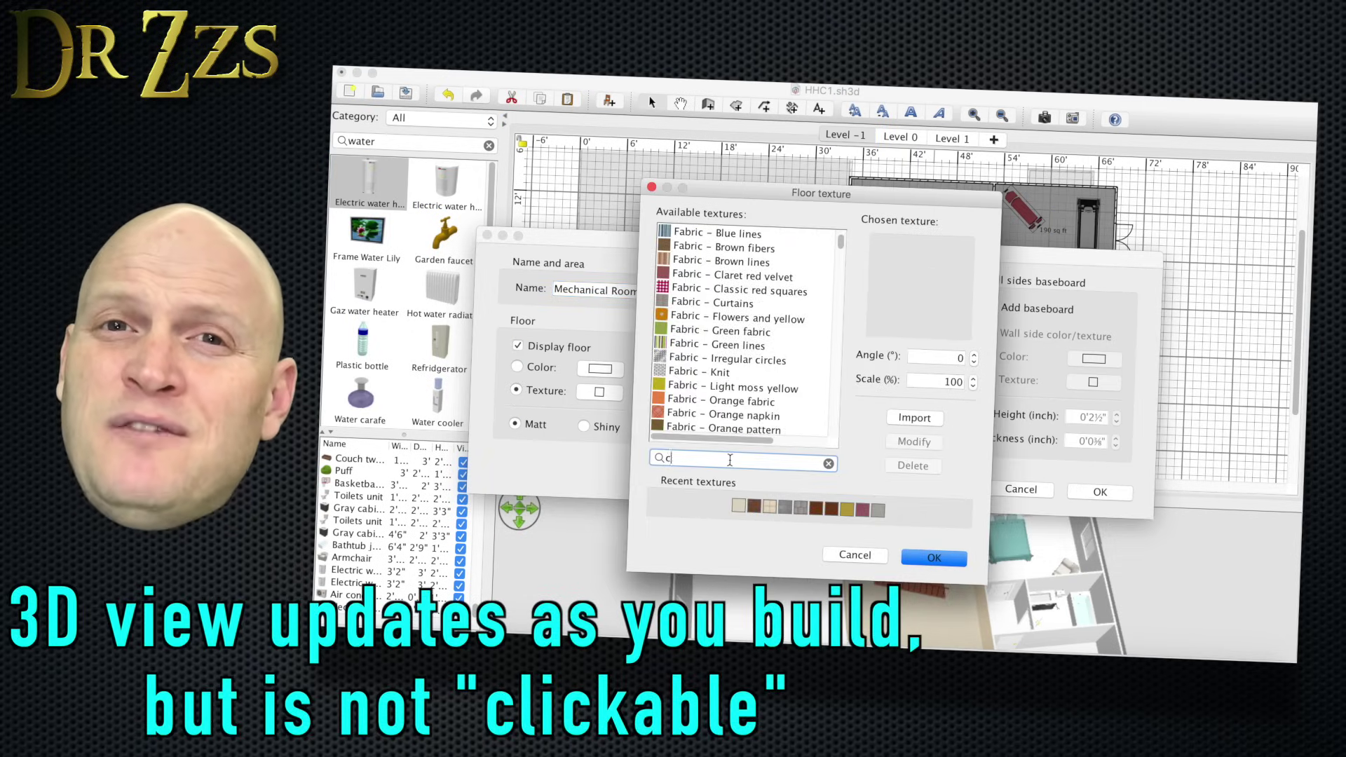
text(concrete)
click(725, 235)
click(934, 556)
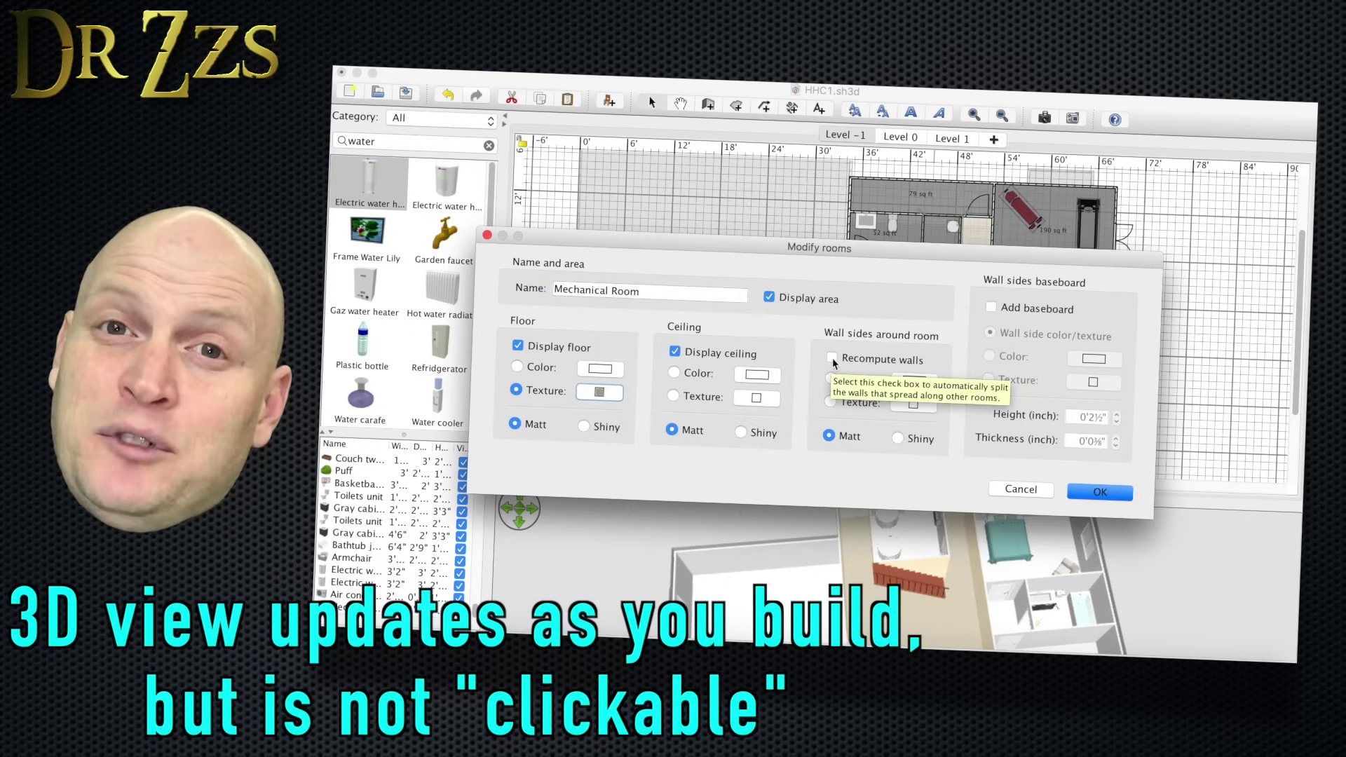
click(912, 380)
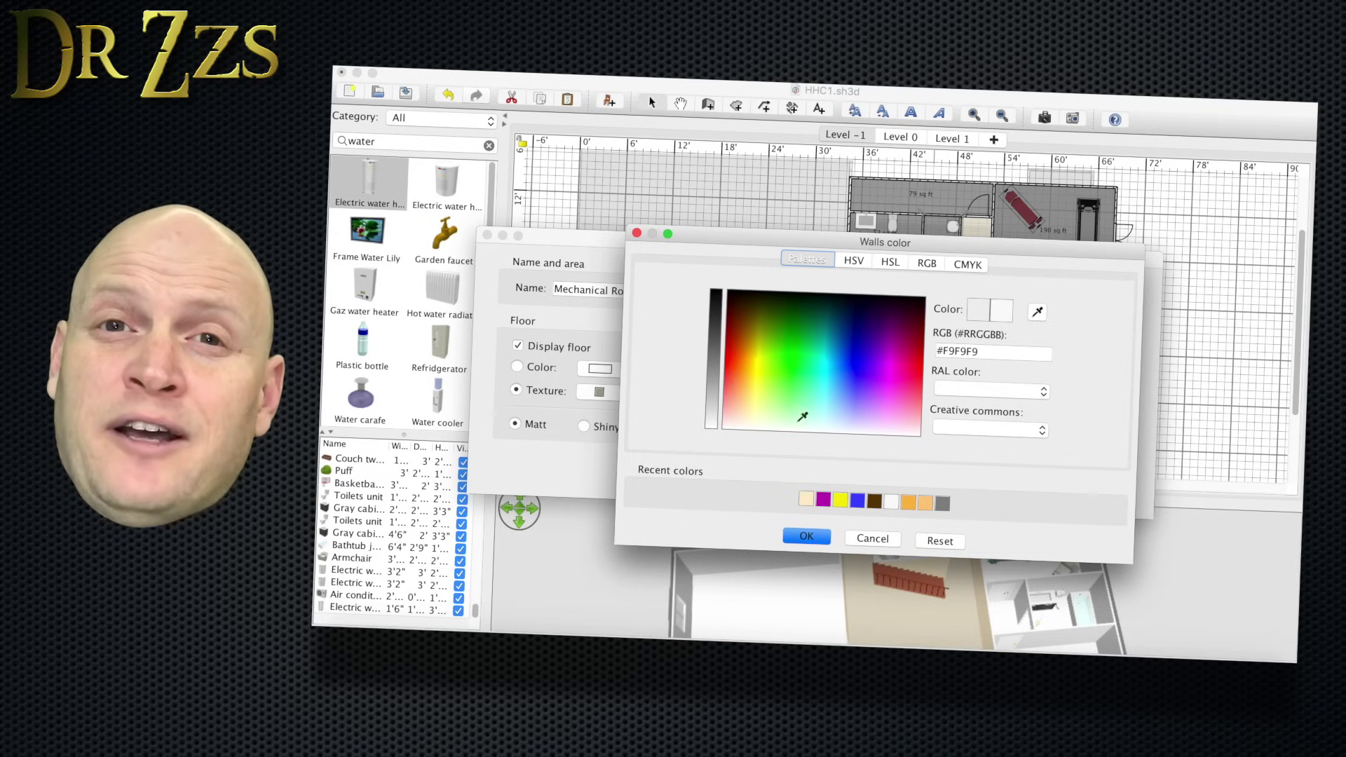
click(712, 420)
key(Return)
key(Return)
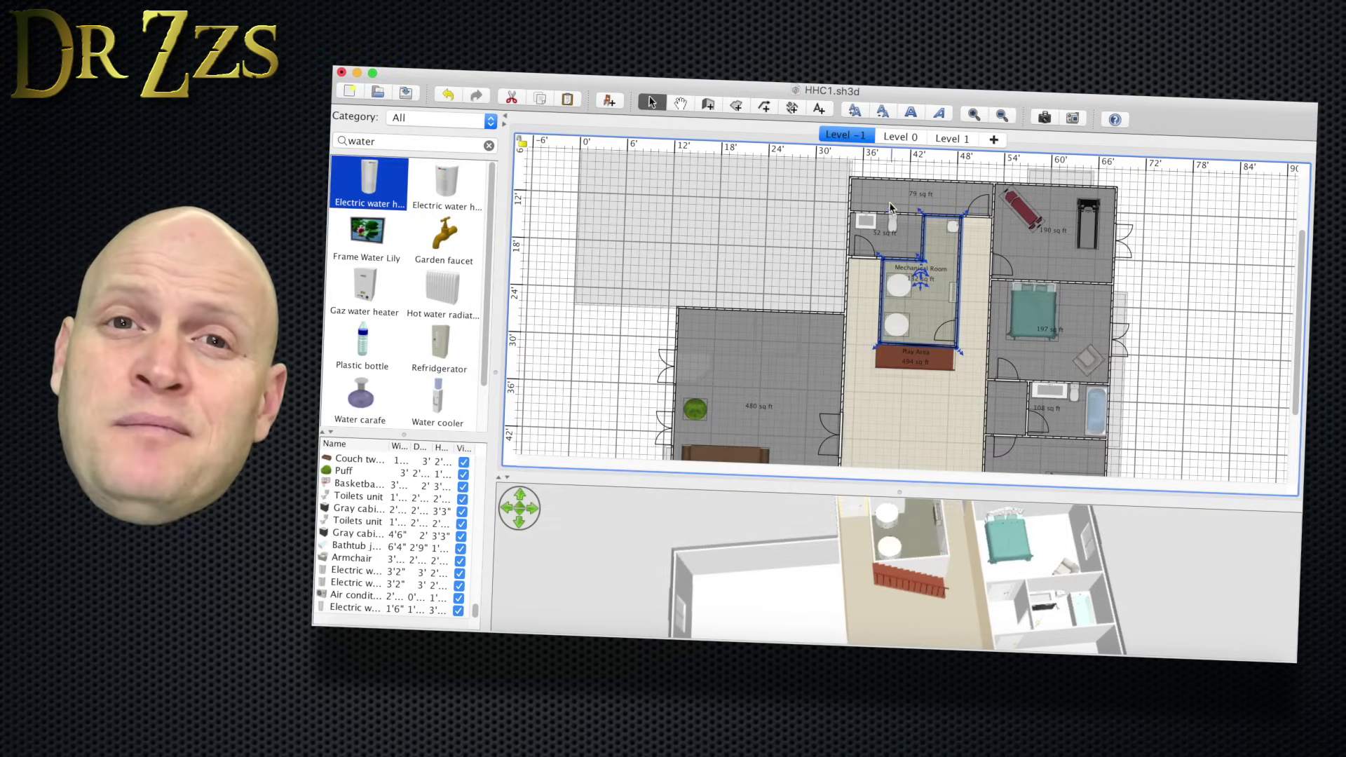
Step: Name the top room Cold Storage and give it a floor texture
right_click(892, 204)
click(976, 459)
text(Cold Storage)
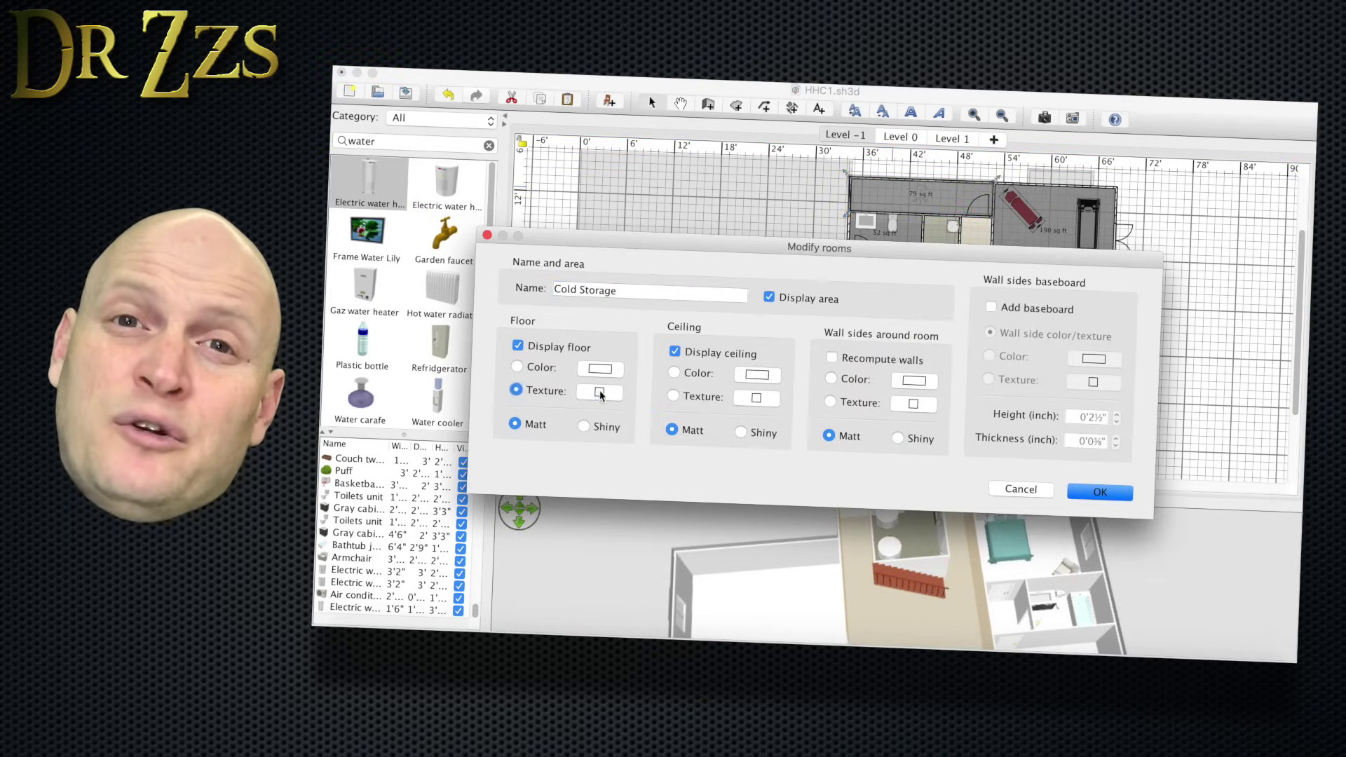
click(601, 392)
click(937, 553)
click(913, 380)
key(Return)
key(Return)
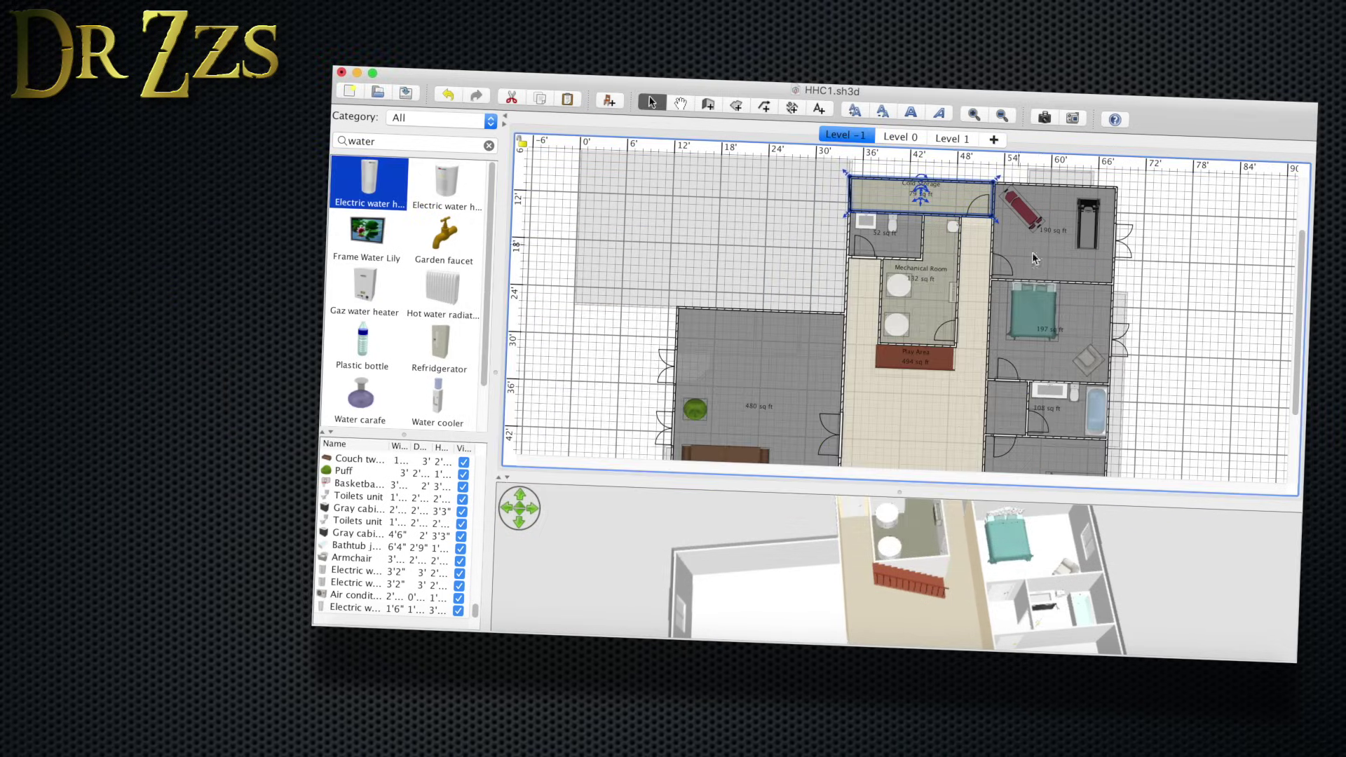
Step: Name the next room Gym with its own floor texture and wall colour
right_click(1032, 257)
click(1093, 418)
text(Gym)
click(599, 392)
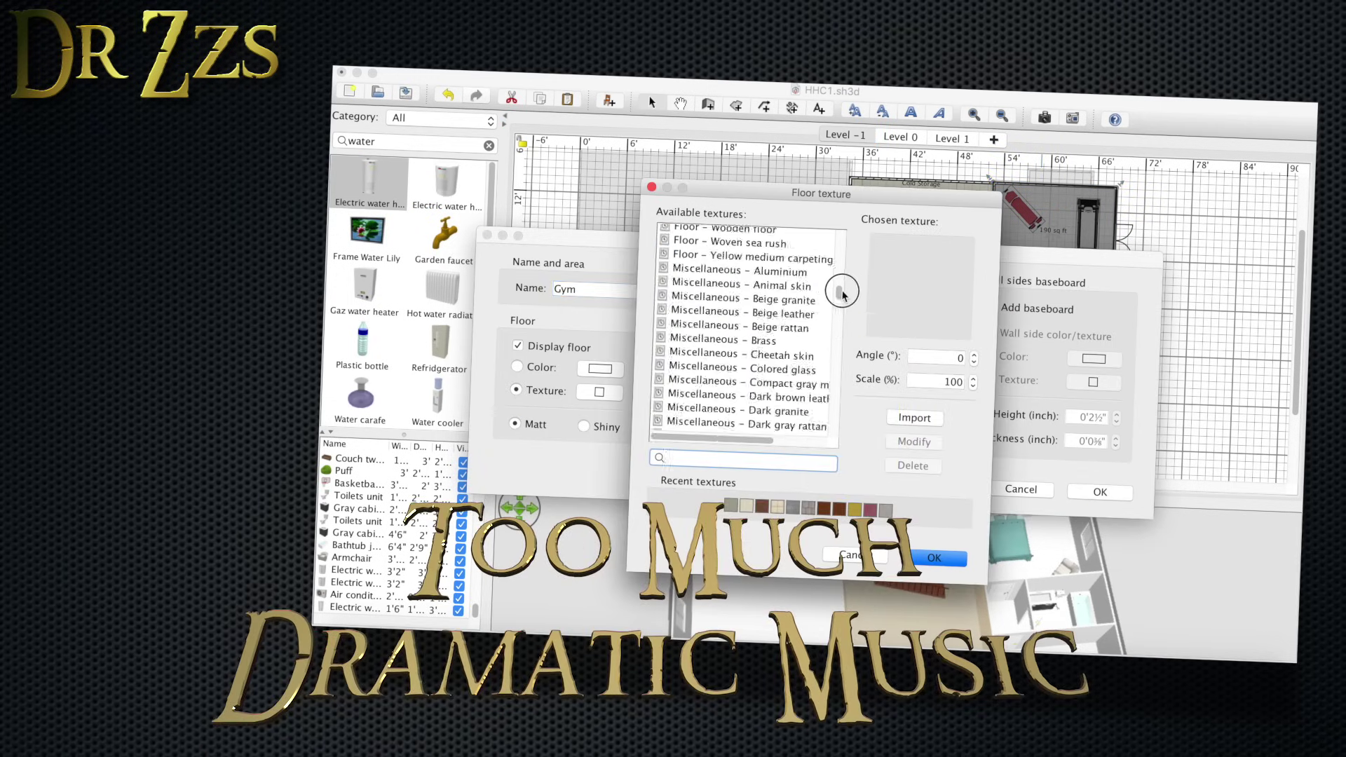
scroll(842, 294, up, 2)
scroll(842, 294, down, 3)
scroll(842, 294, down, 3)
click(778, 305)
click(935, 558)
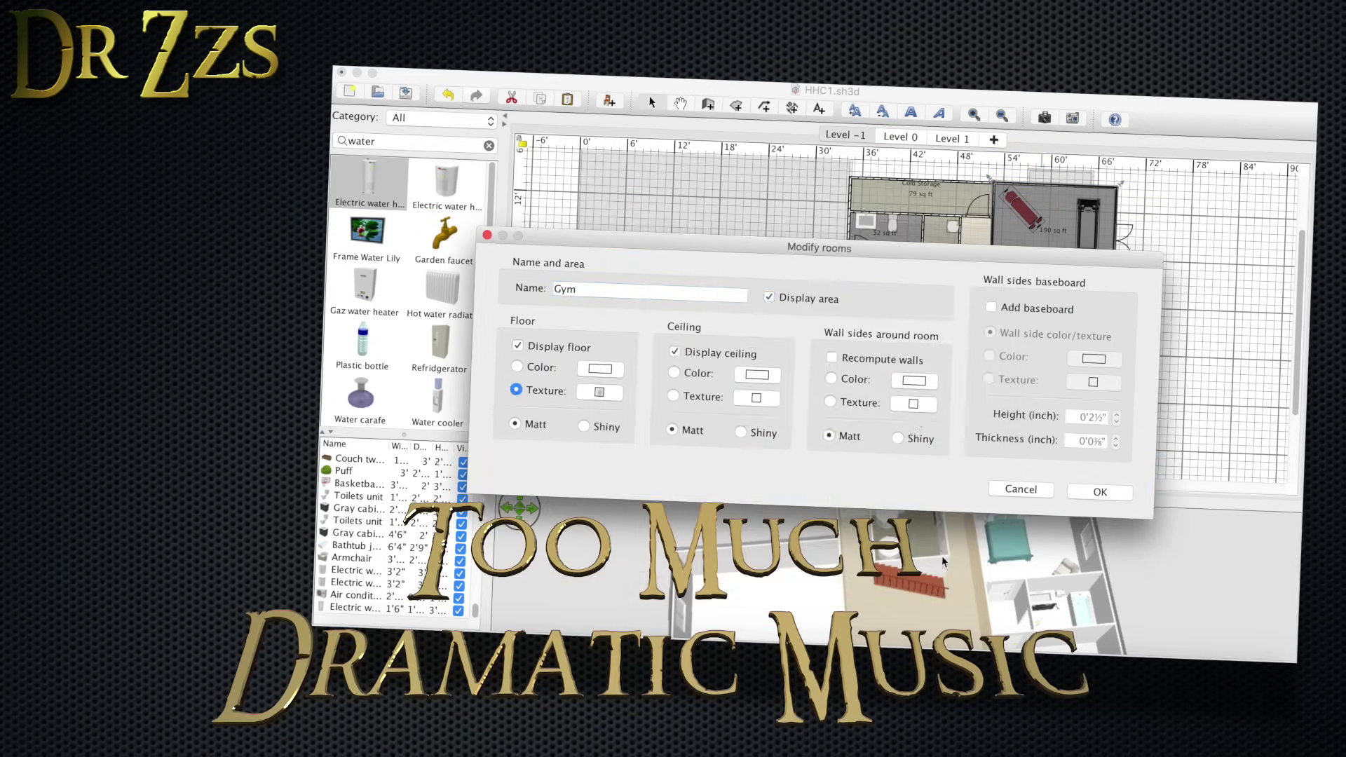
click(913, 380)
key(Return)
key(Return)
Step: Name the bedroom Gma's Room and give it a floor texture
right_click(1058, 316)
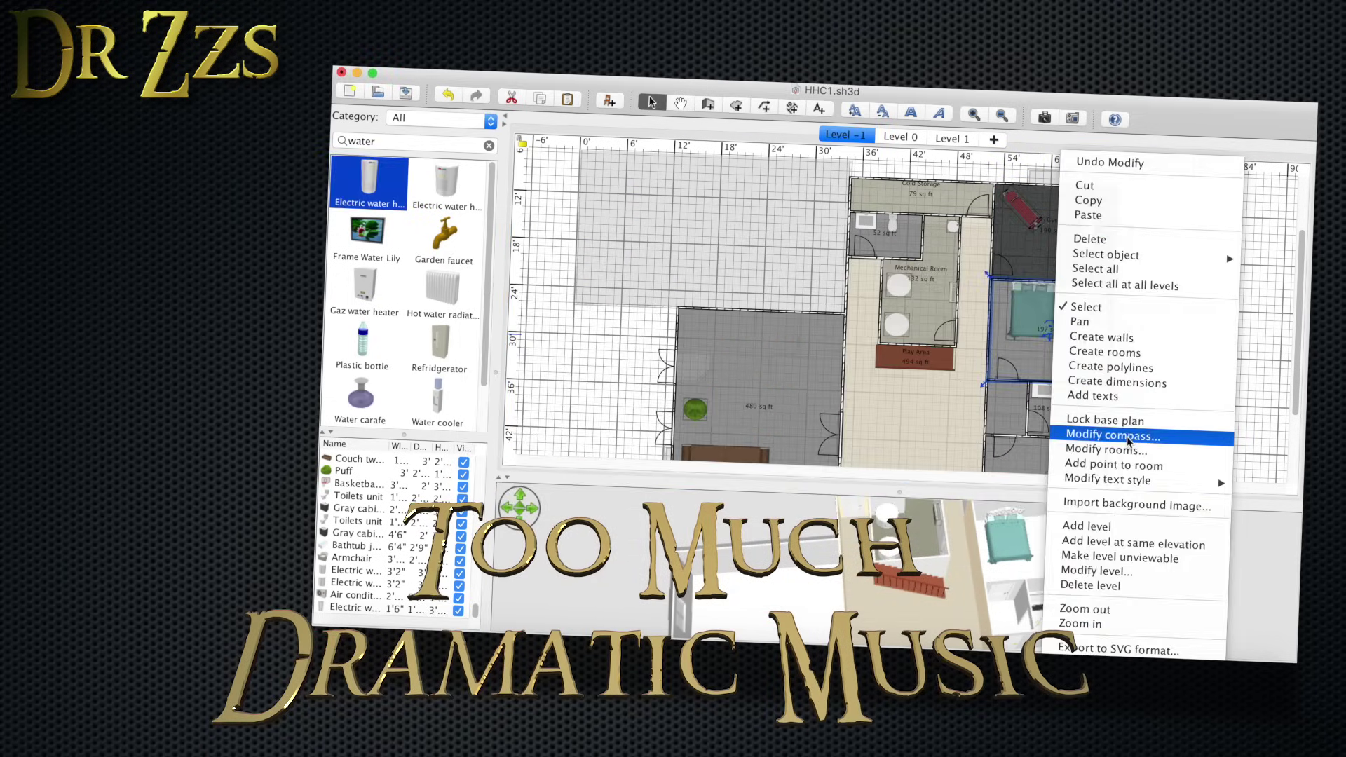
click(1114, 449)
click(599, 391)
key(Return)
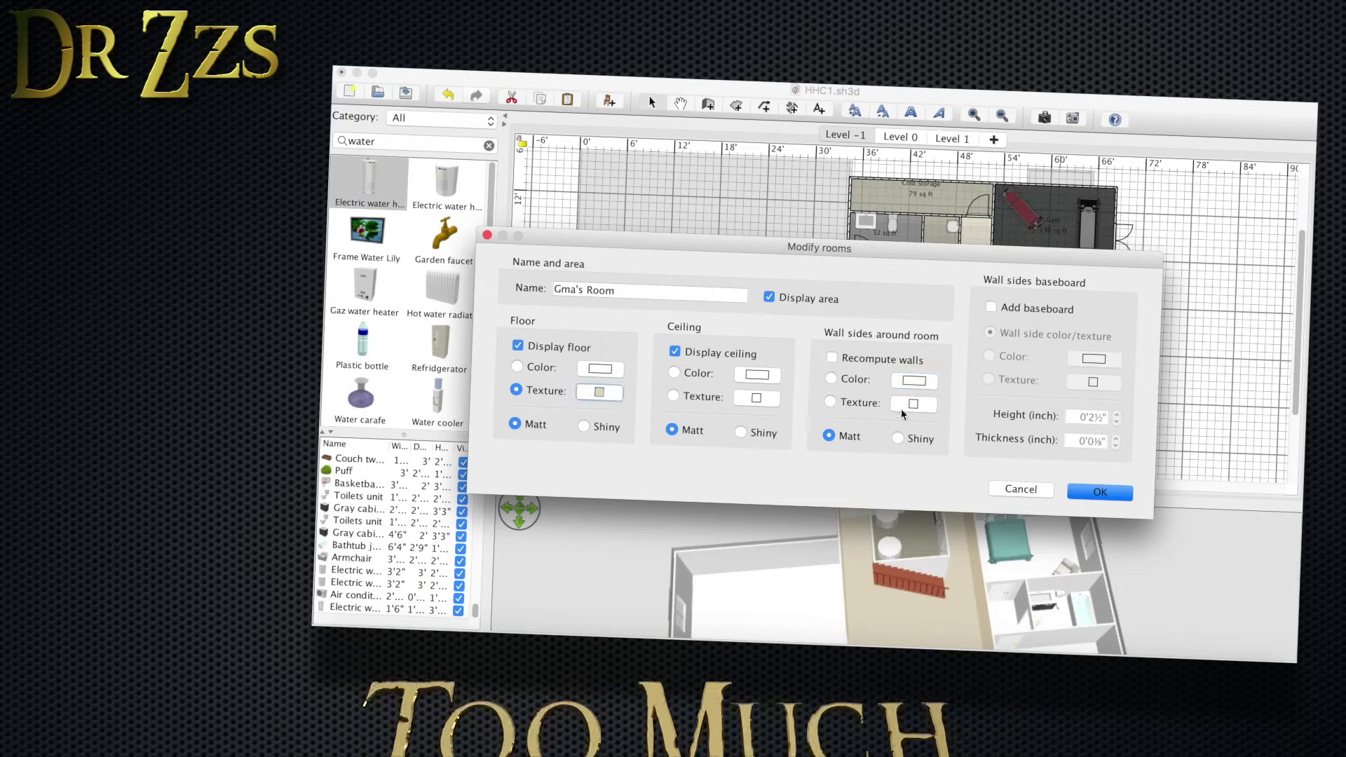
click(1099, 491)
Step: Name the Theater room and choose its floor texture
right_click(807, 368)
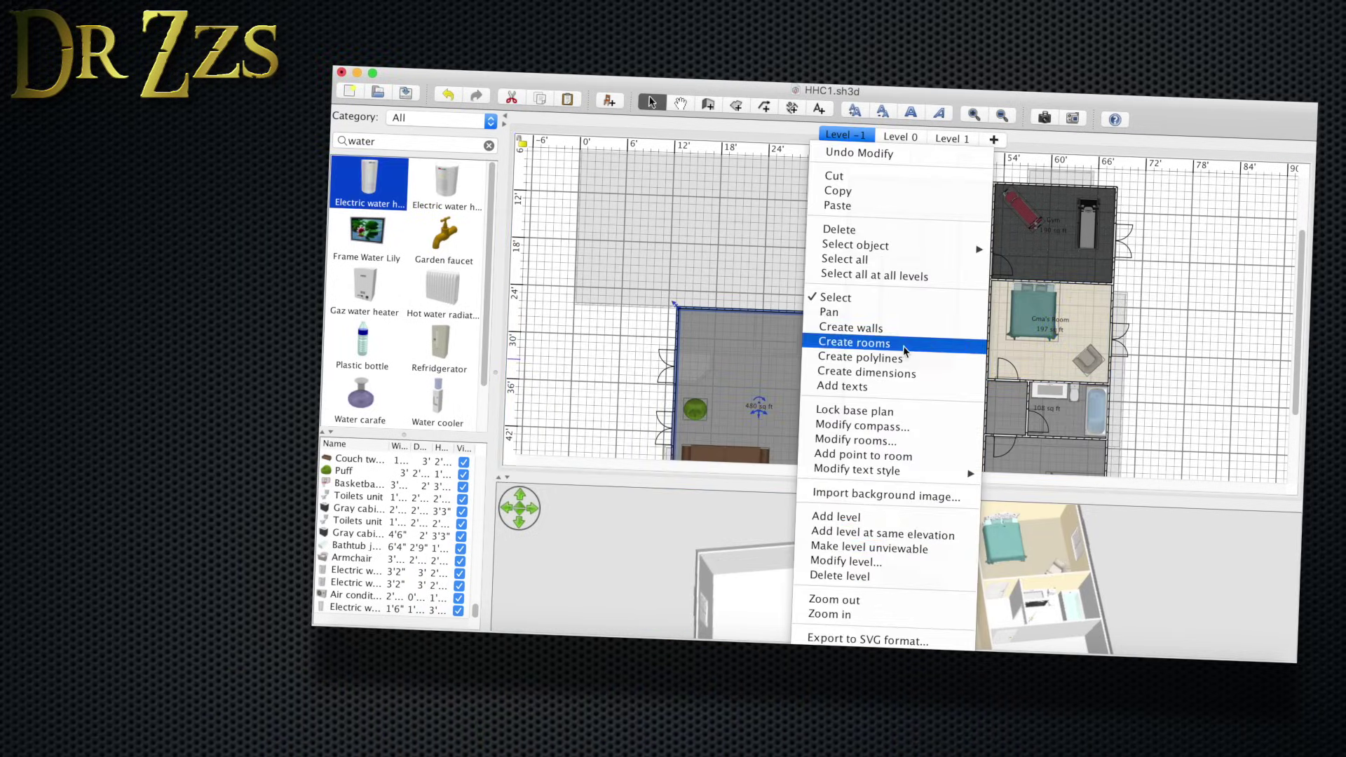
click(862, 448)
click(597, 392)
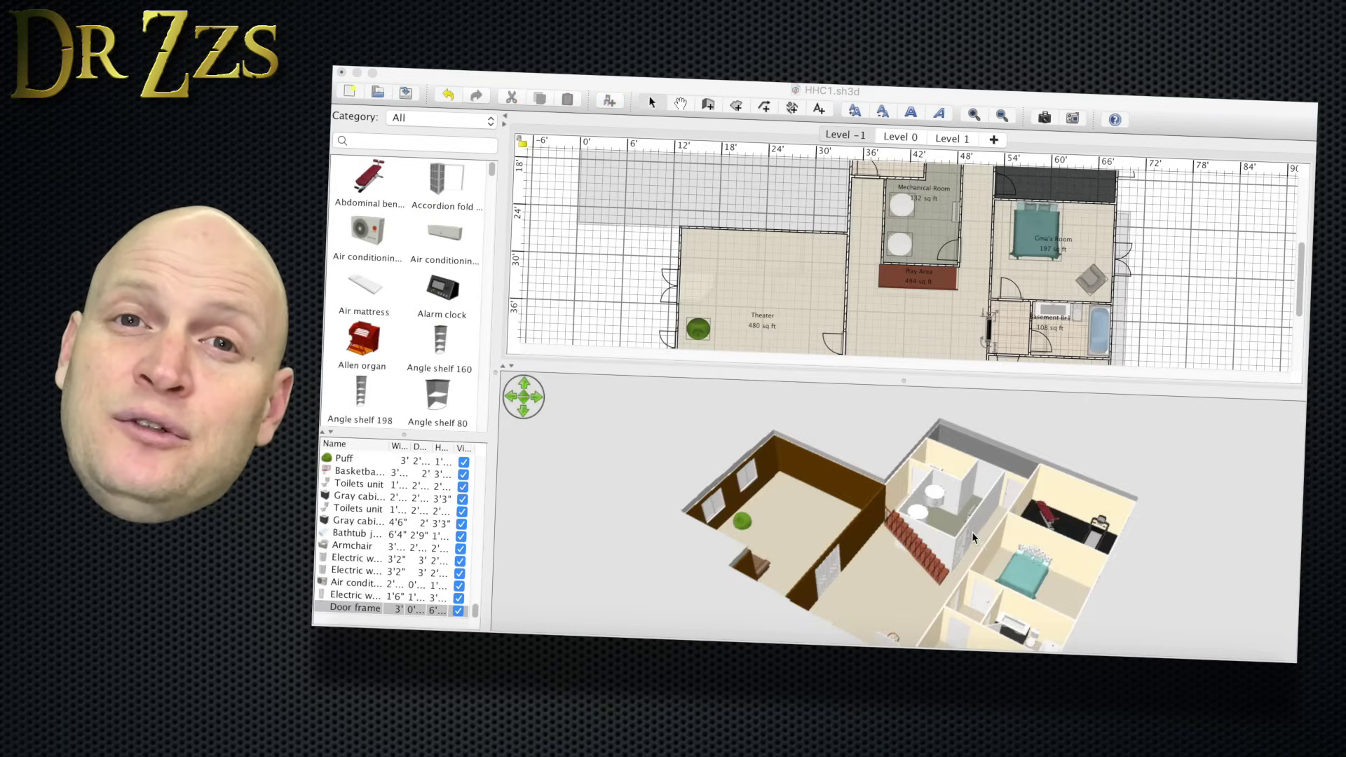
Step: Colour the left side of the wall above the Play Area cream
click(961, 185)
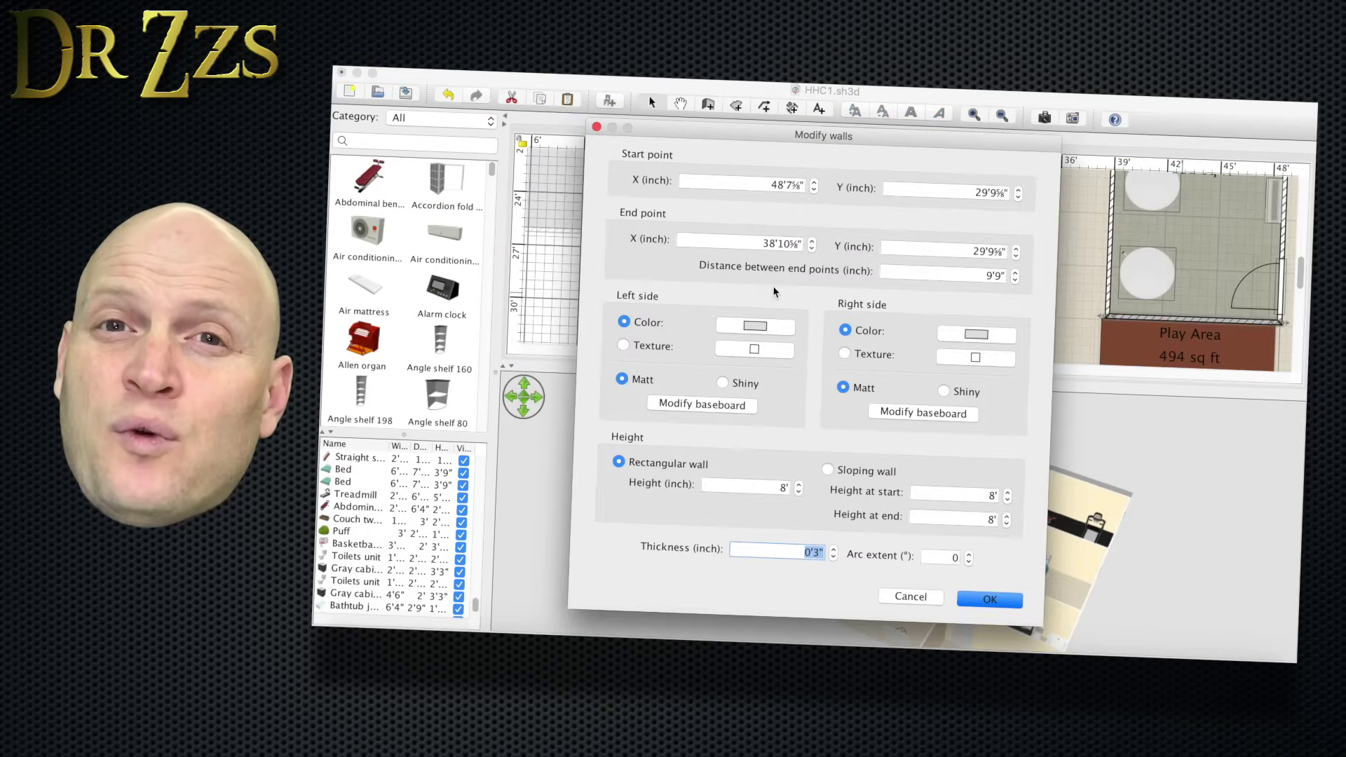
click(757, 332)
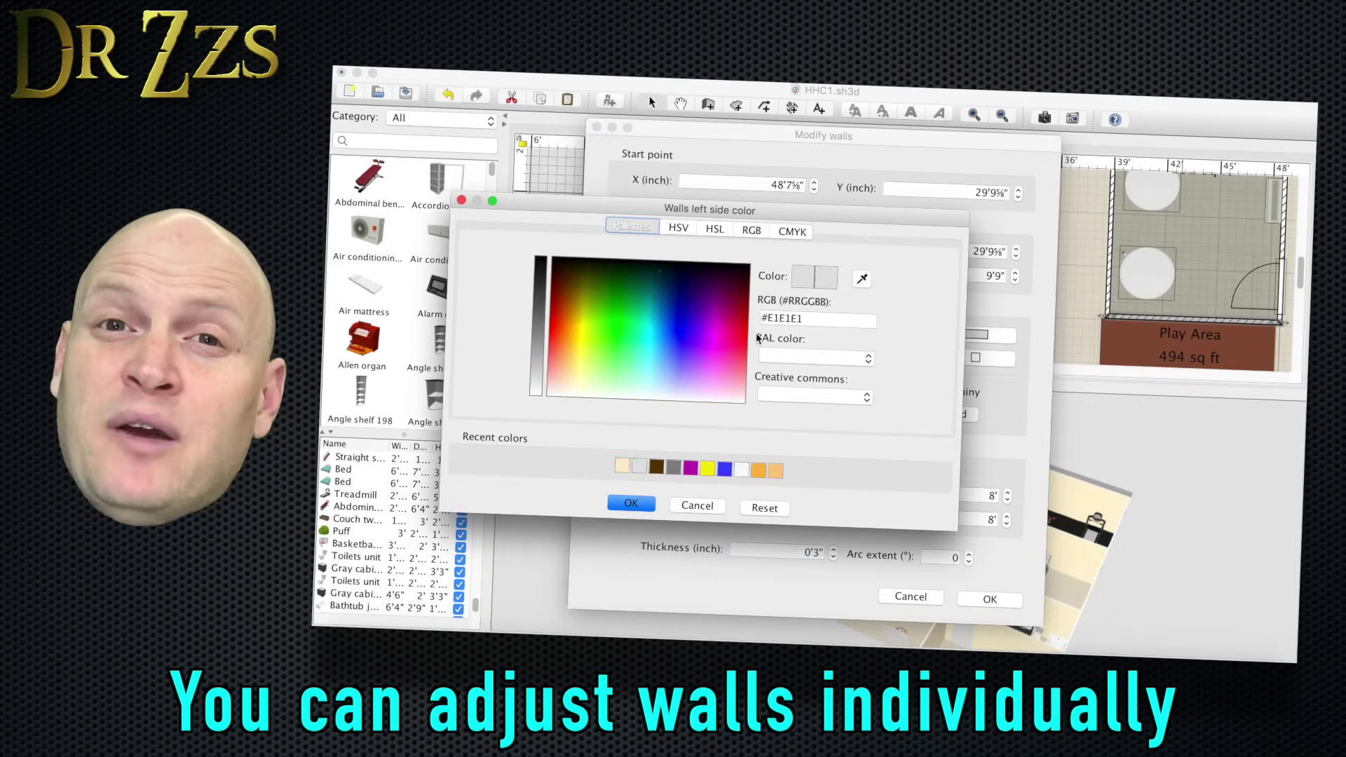
click(628, 502)
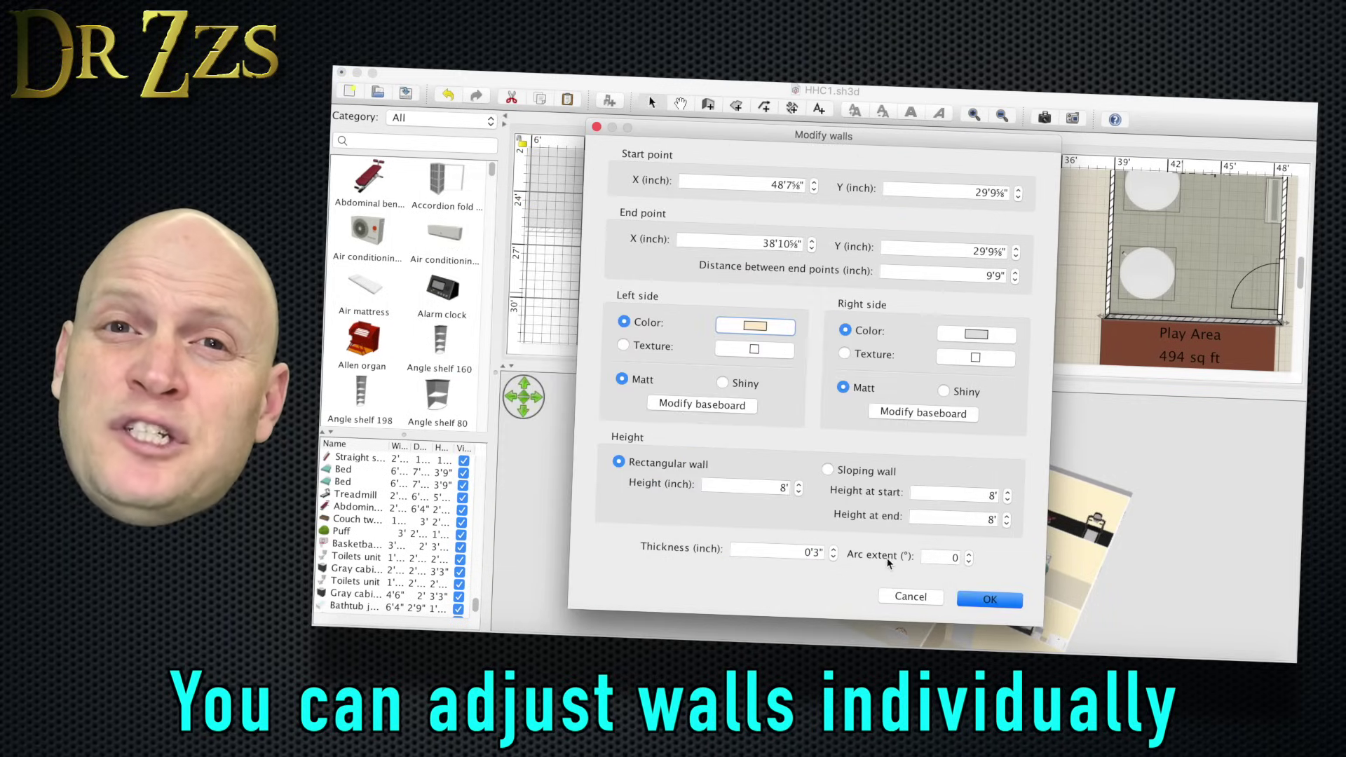
click(975, 600)
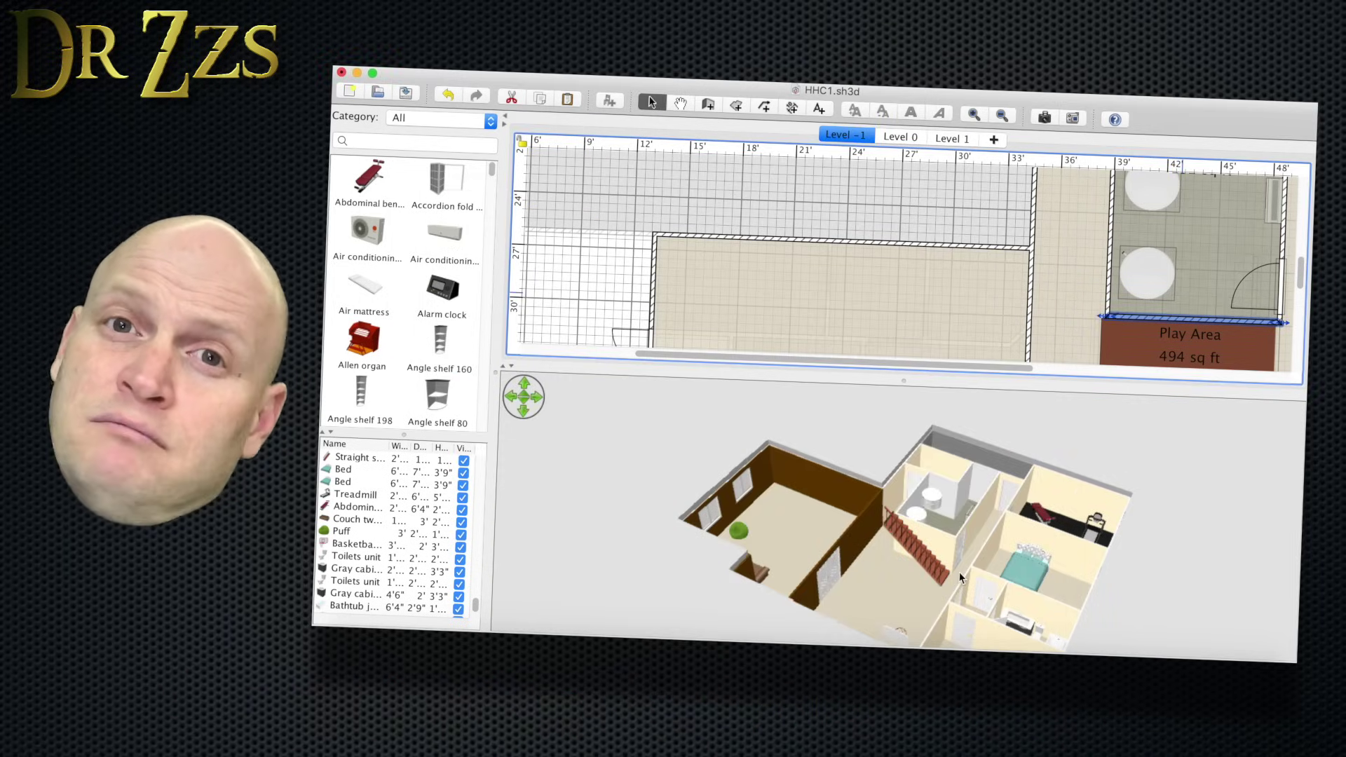
Step: Raise the basketball hoop higher on the wall
drag(997, 580, 1050, 514)
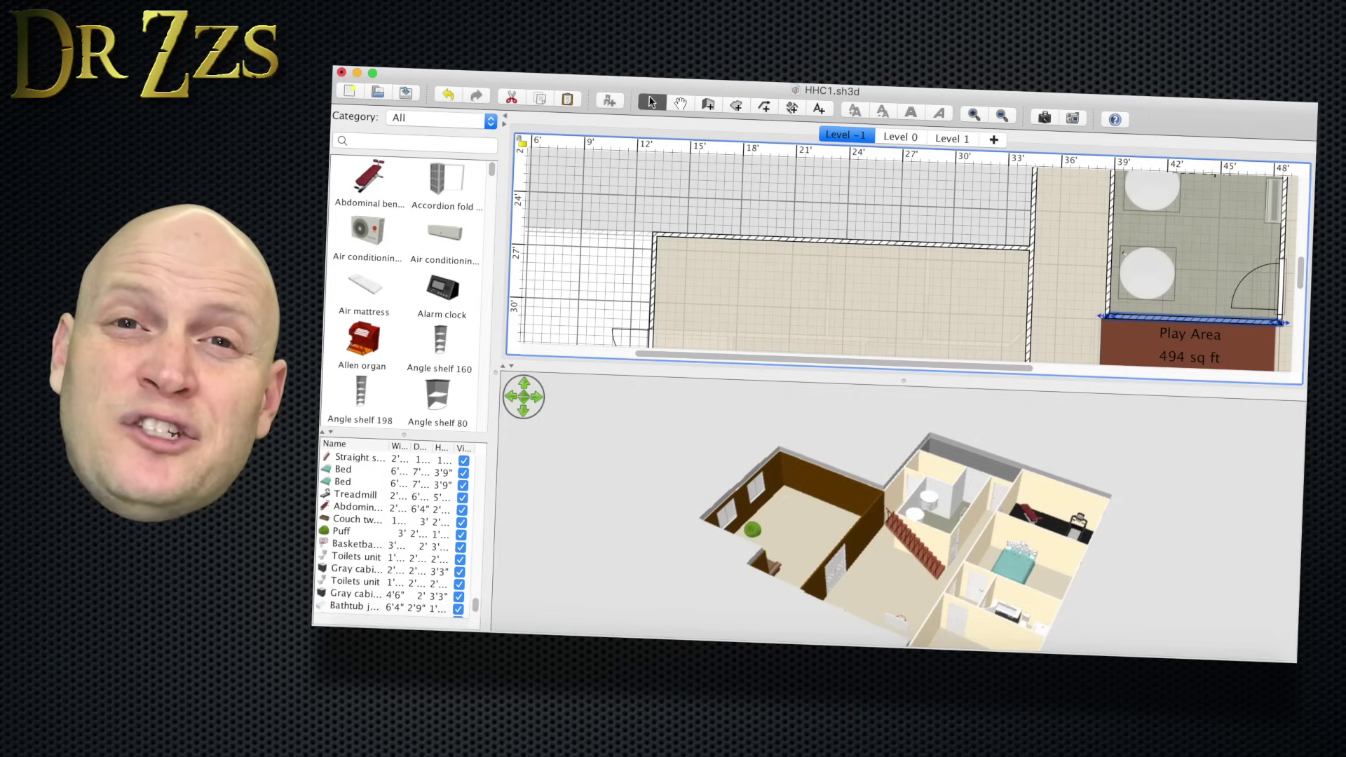
drag(968, 595, 860, 518)
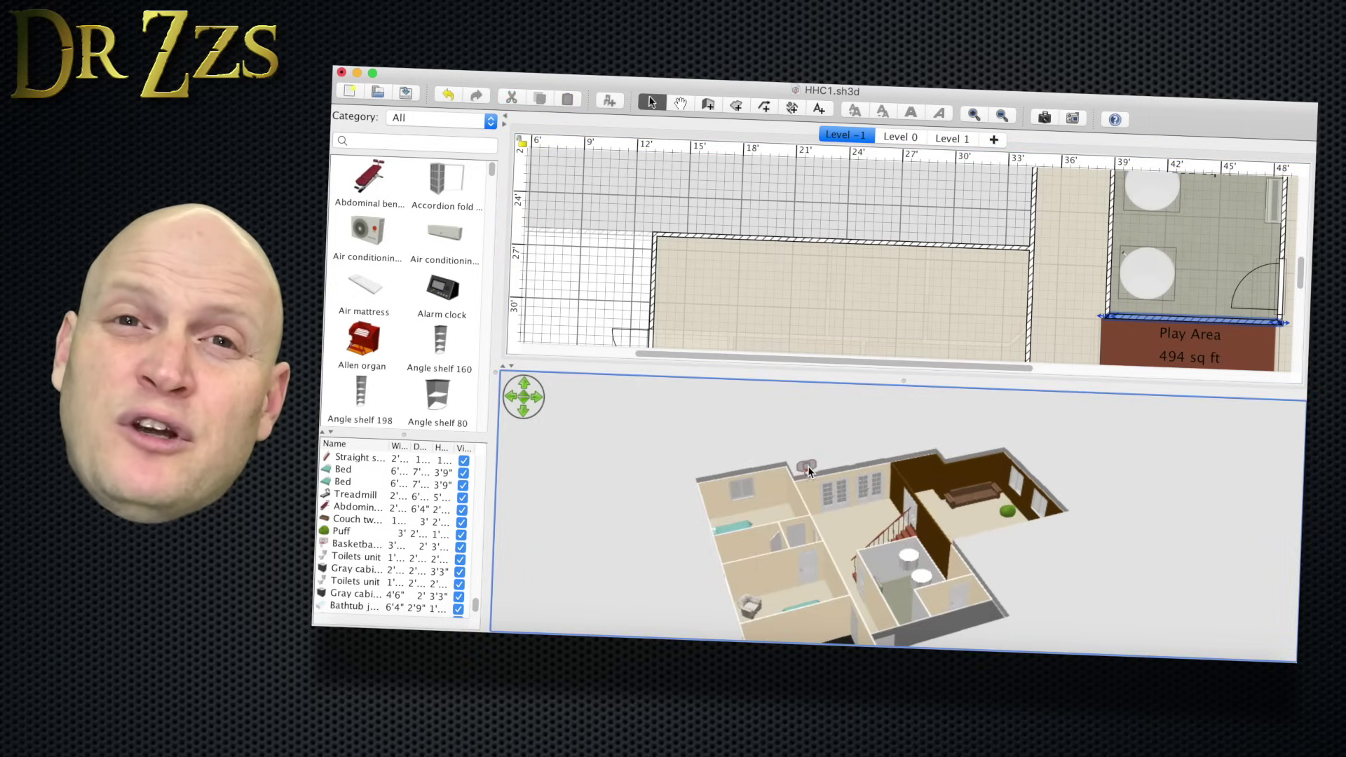
click(806, 466)
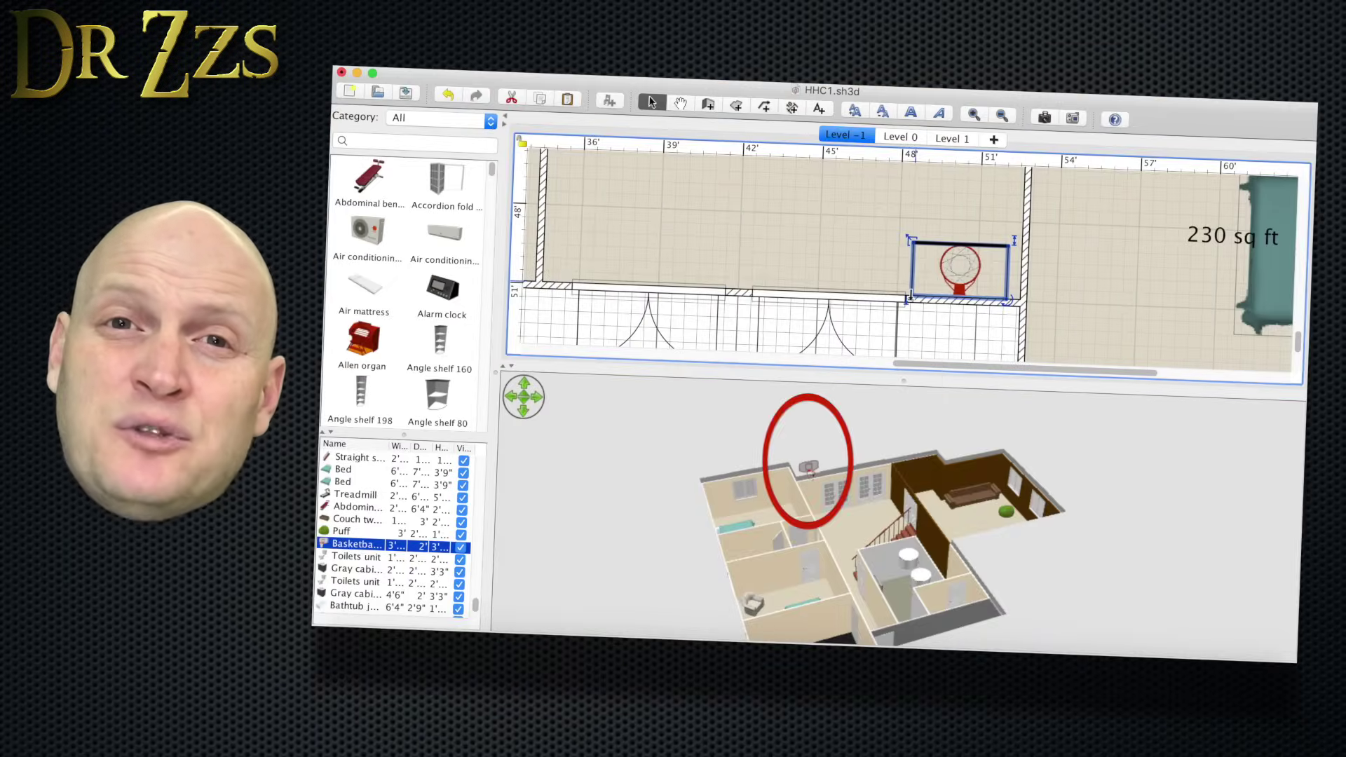
mouse_move(907, 300)
mouse_down()
mouse_move(907, 365)
mouse_move(922, 250)
mouse_up()
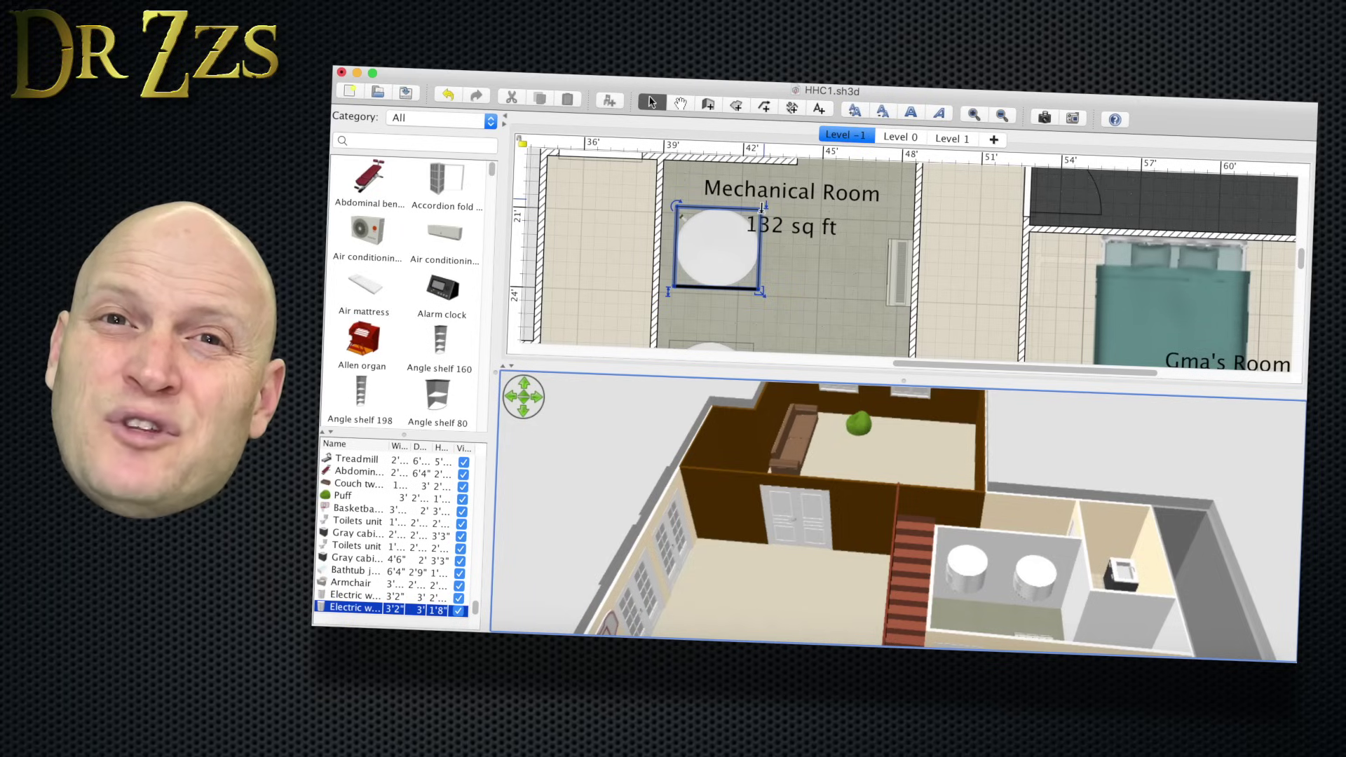
Step: Set the water heater on the floor and stretch it to about 4′ tall
drag(761, 207, 754, 309)
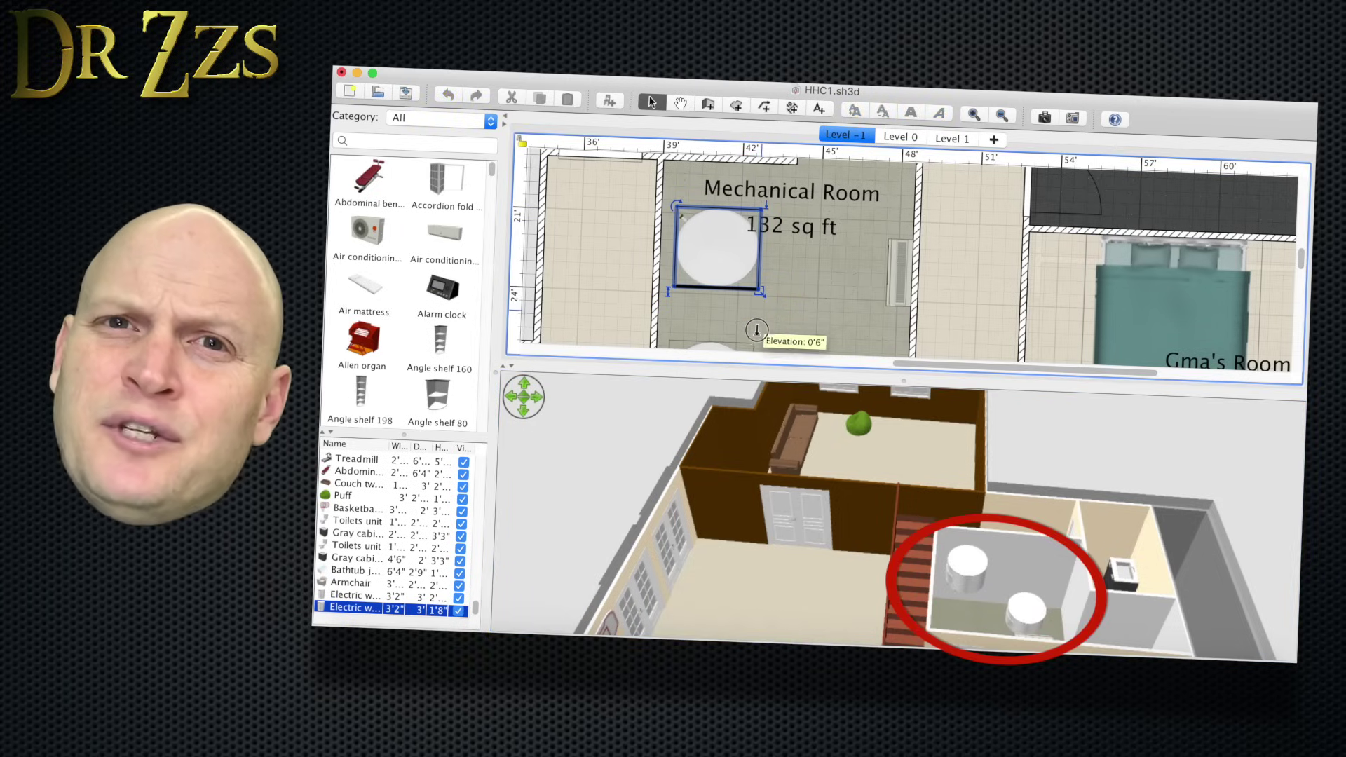
drag(756, 333, 758, 337)
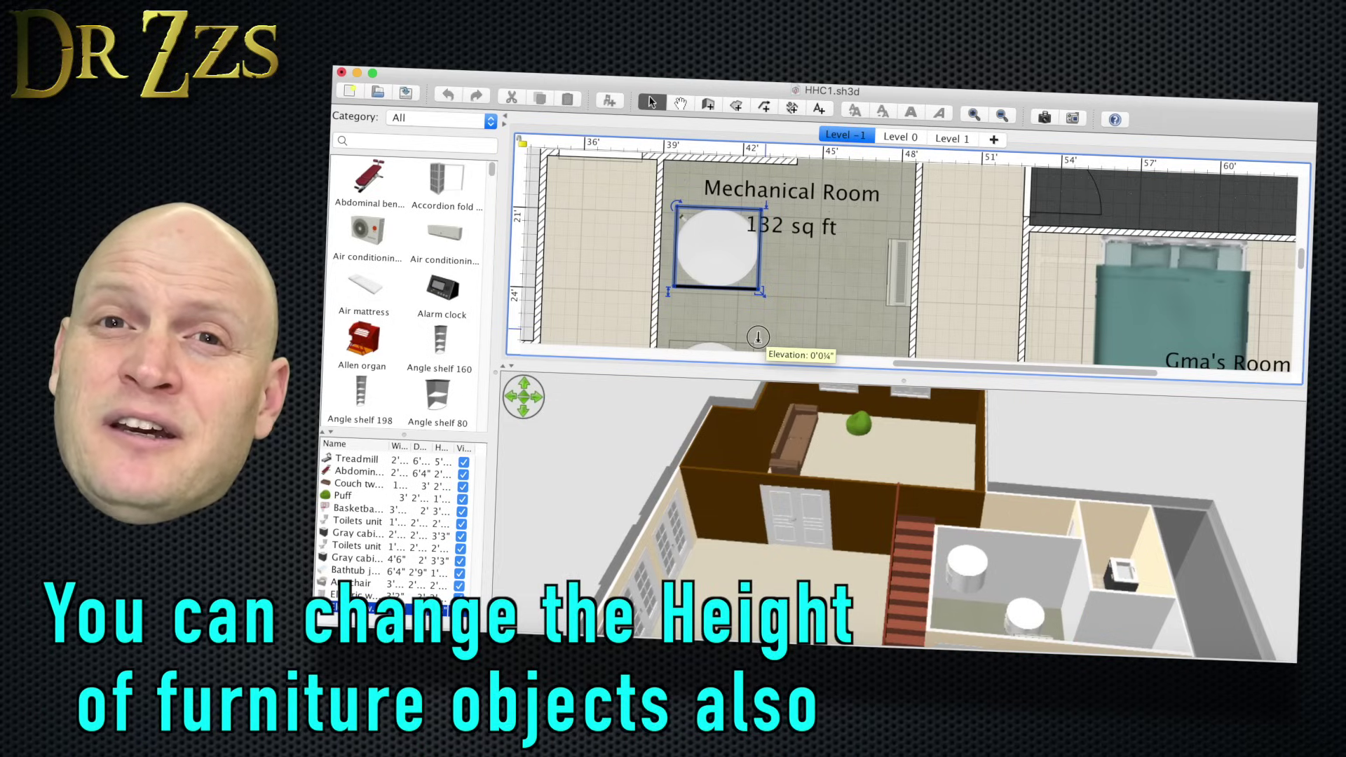
click(672, 278)
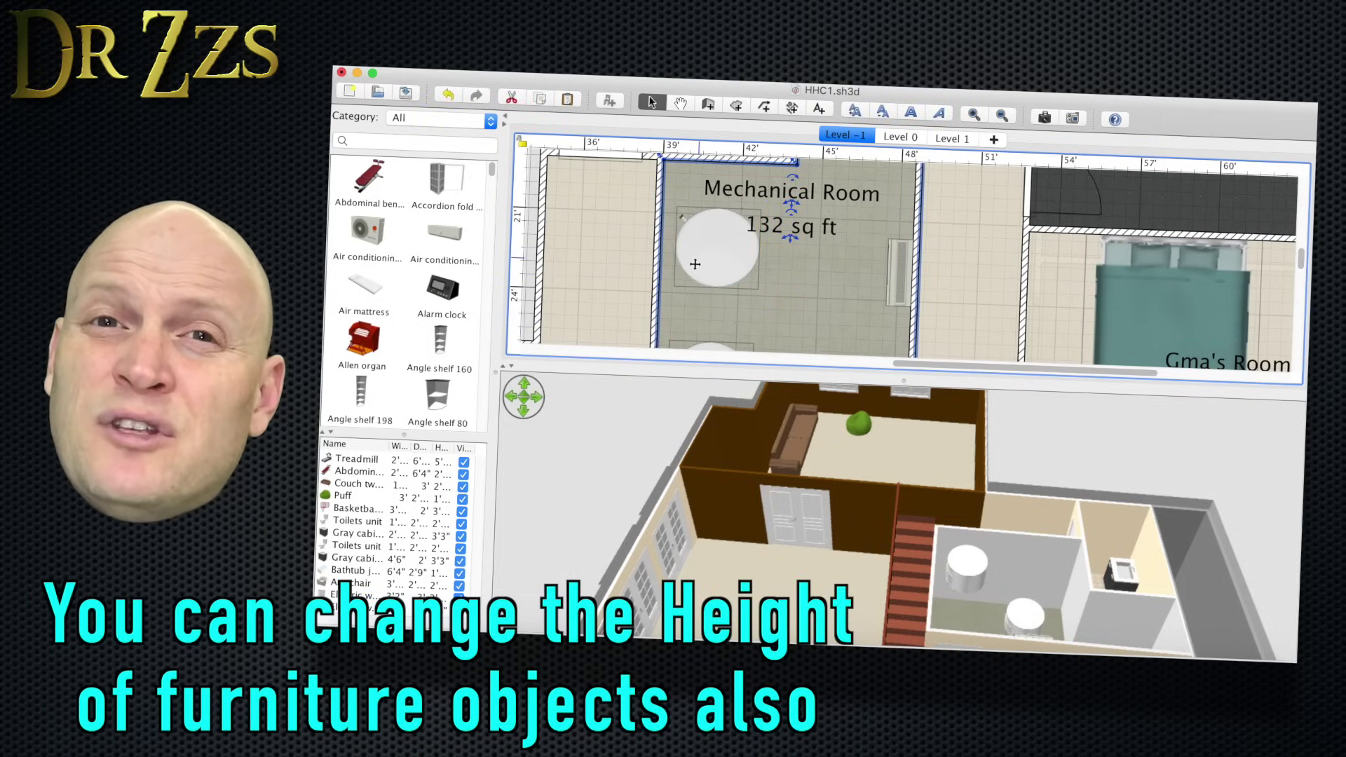
click(694, 264)
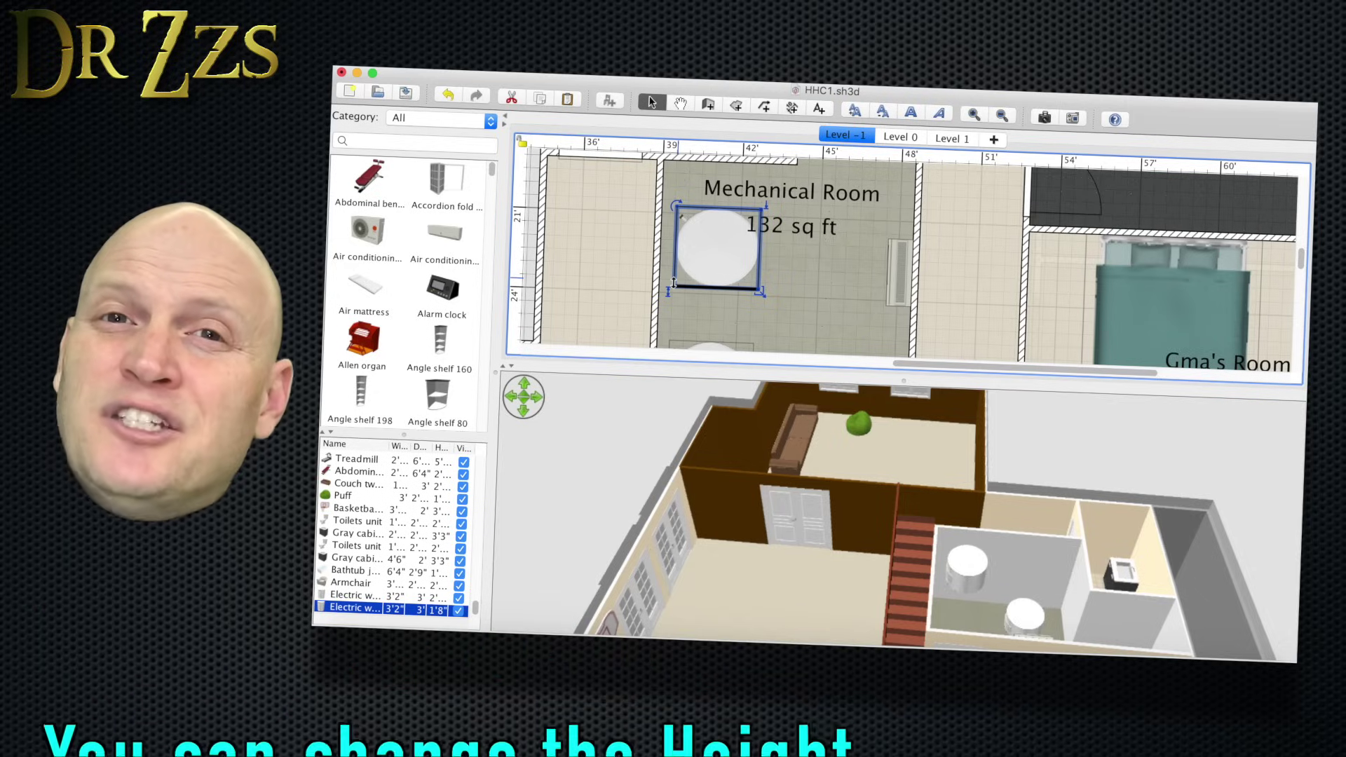
drag(673, 282, 678, 211)
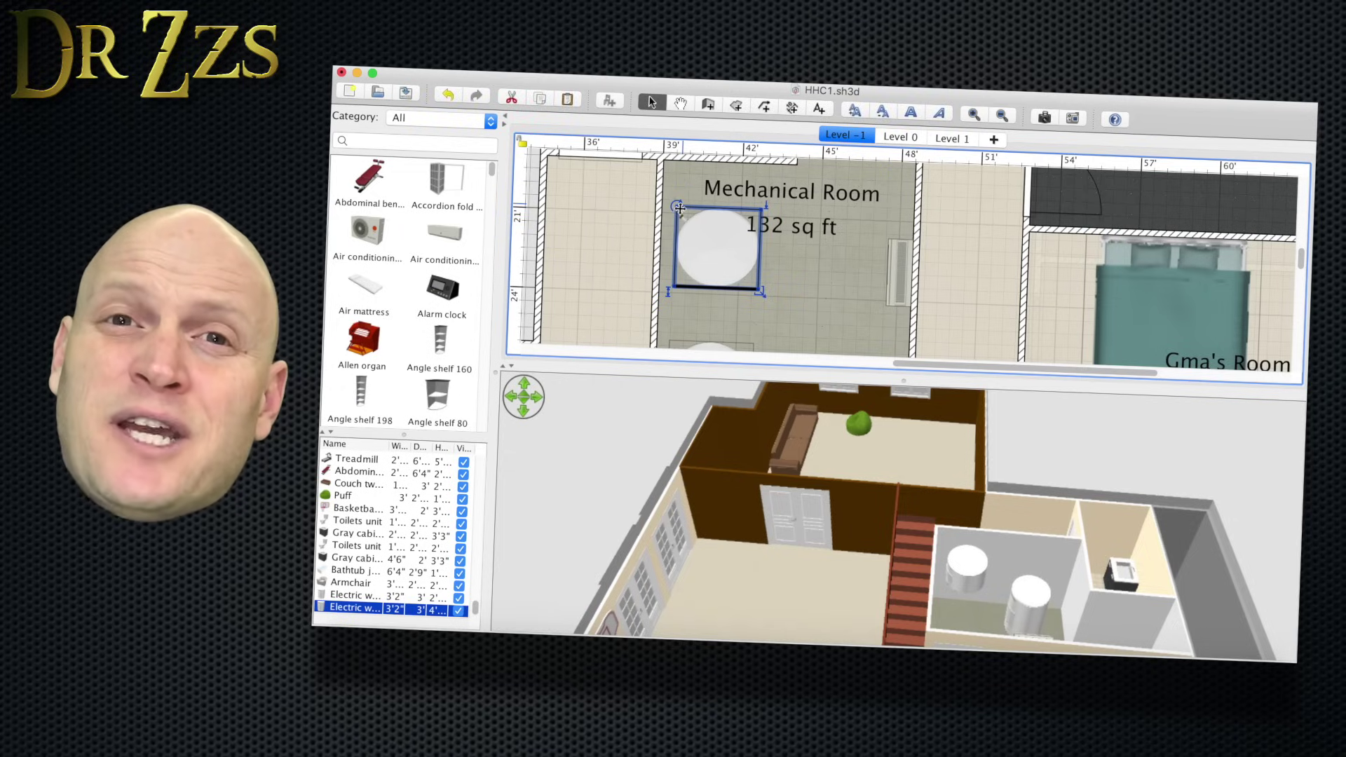
click(780, 333)
scroll(784, 315, left, 3)
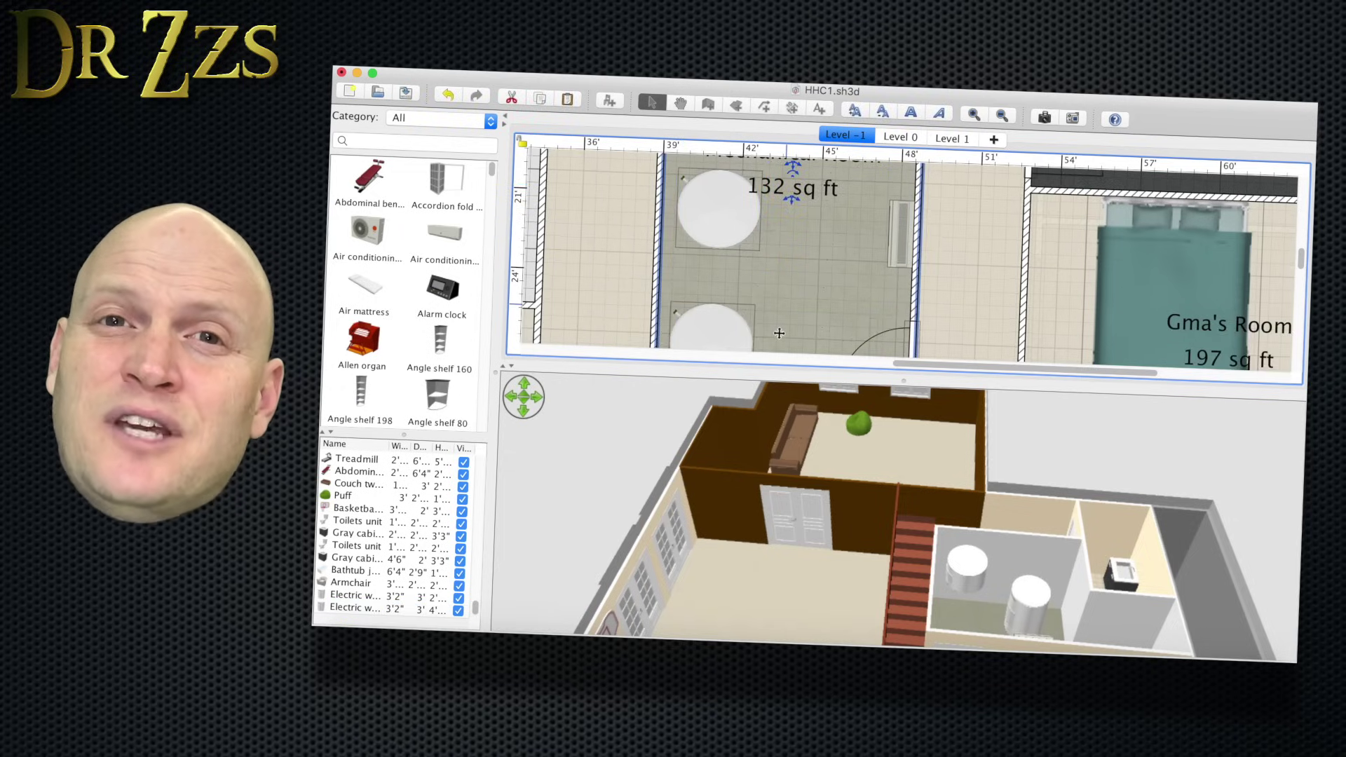
scroll(789, 294, down, 5)
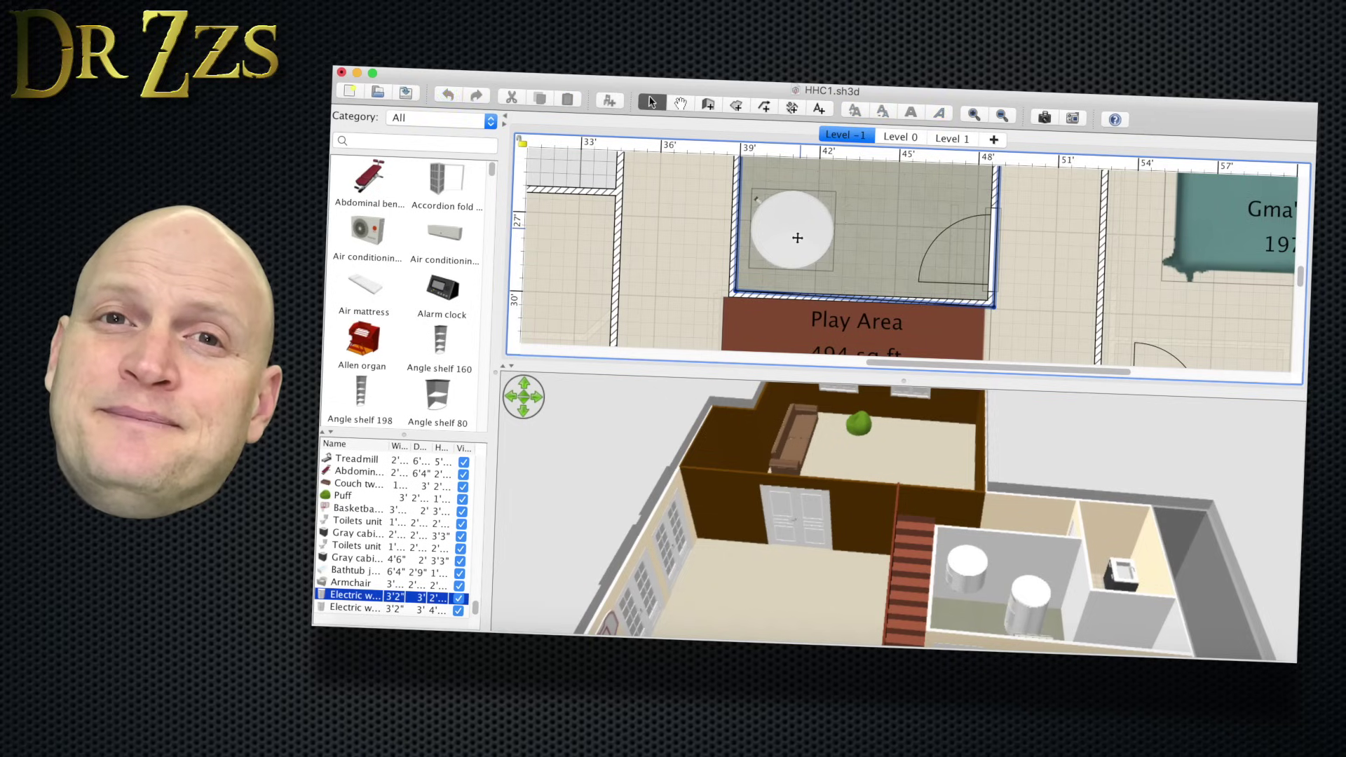
Step: Give the second water heater elevation 0 and height 4'5"
right_click(797, 238)
mouse_move(832, 244)
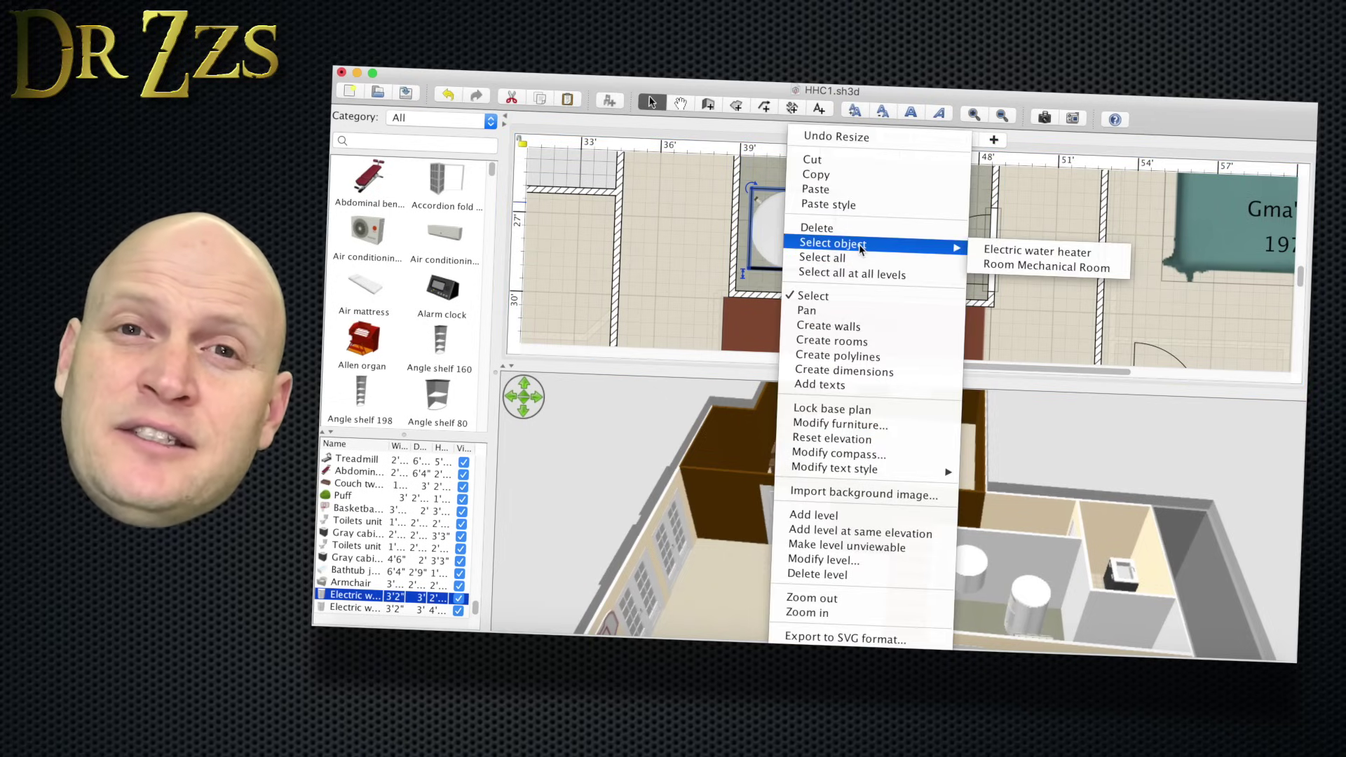
click(862, 426)
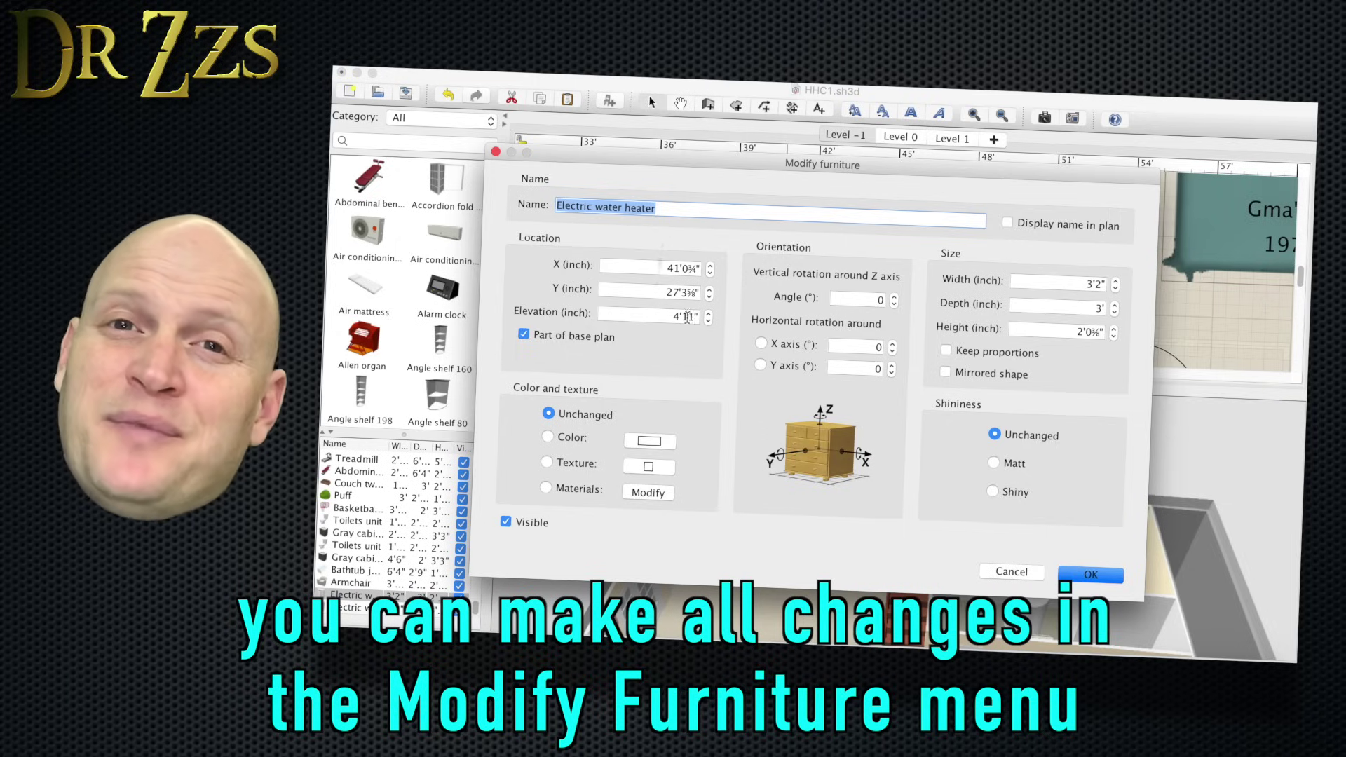
click(691, 315)
text(0)
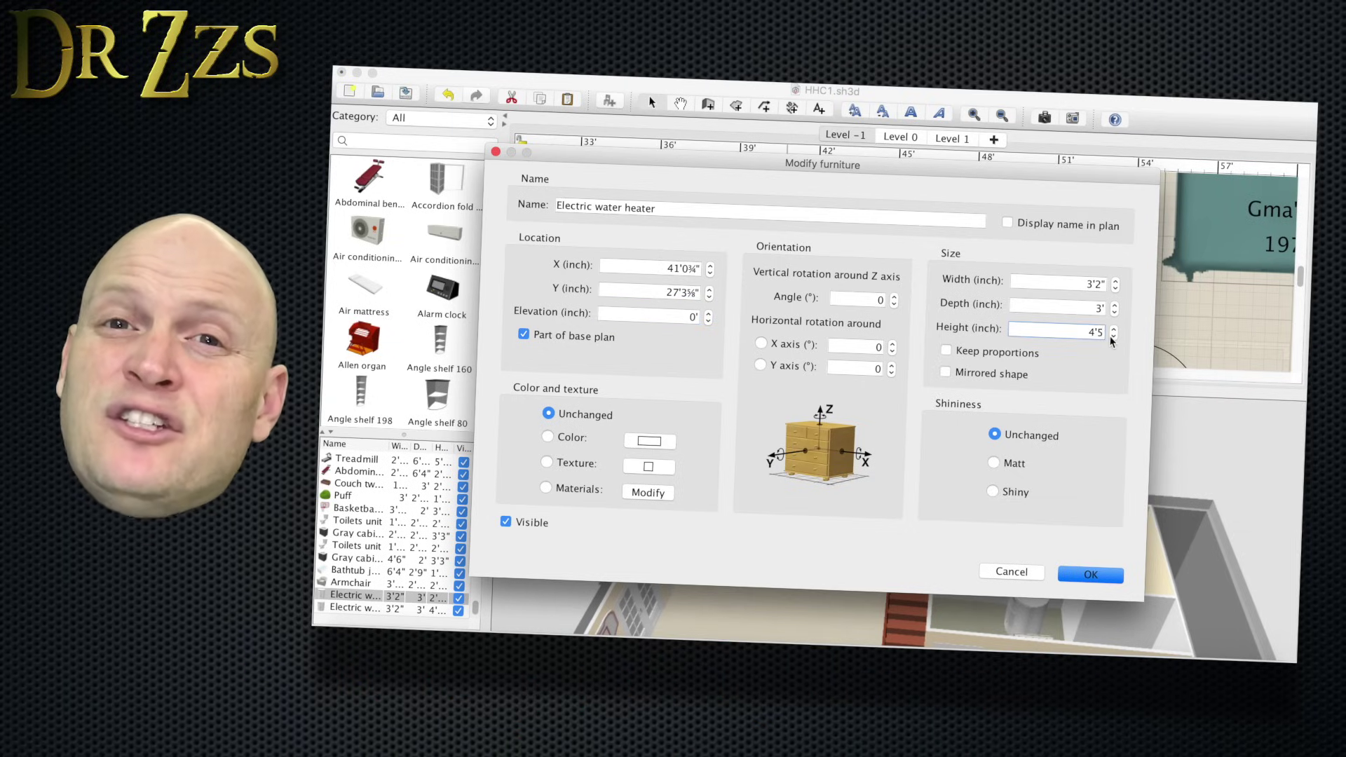
click(1094, 577)
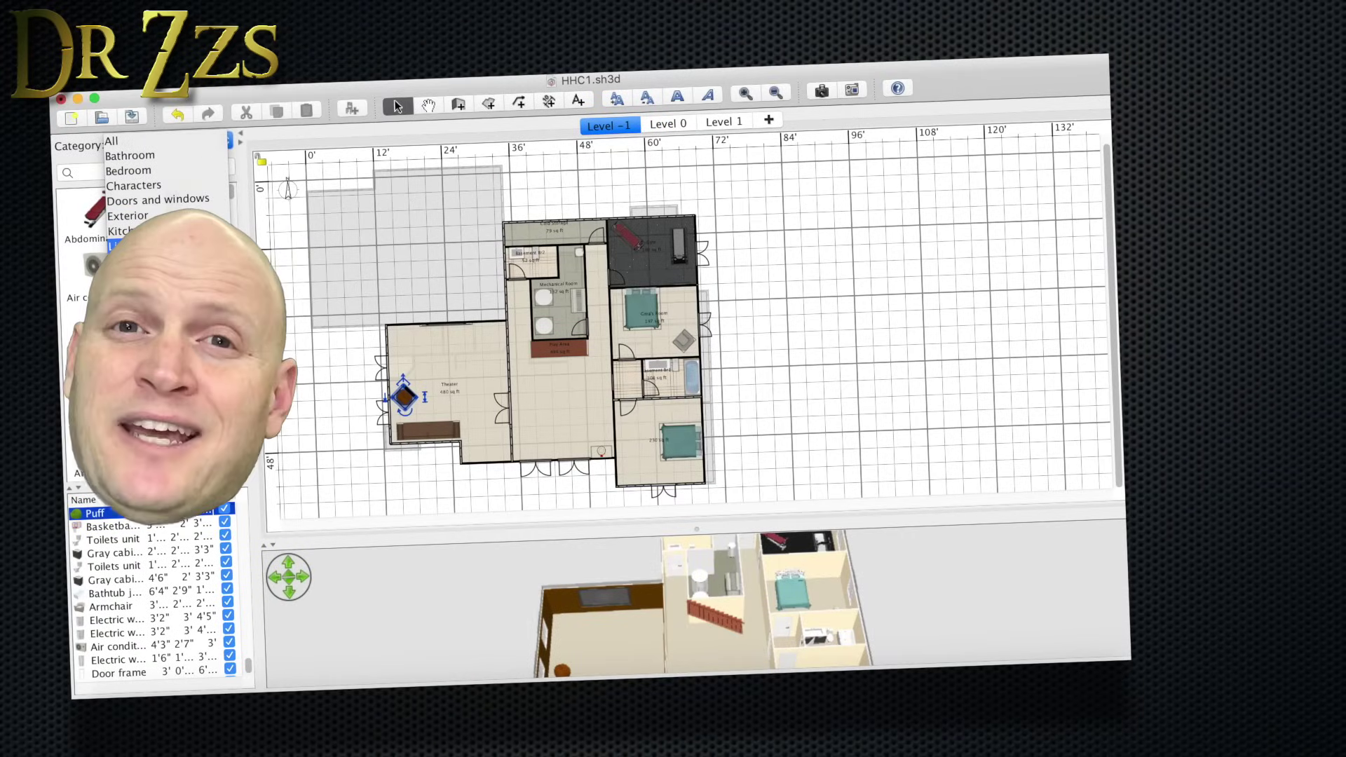
Step: Filter the catalog to Lights and place several ceiling lamps in the left room
click(193, 246)
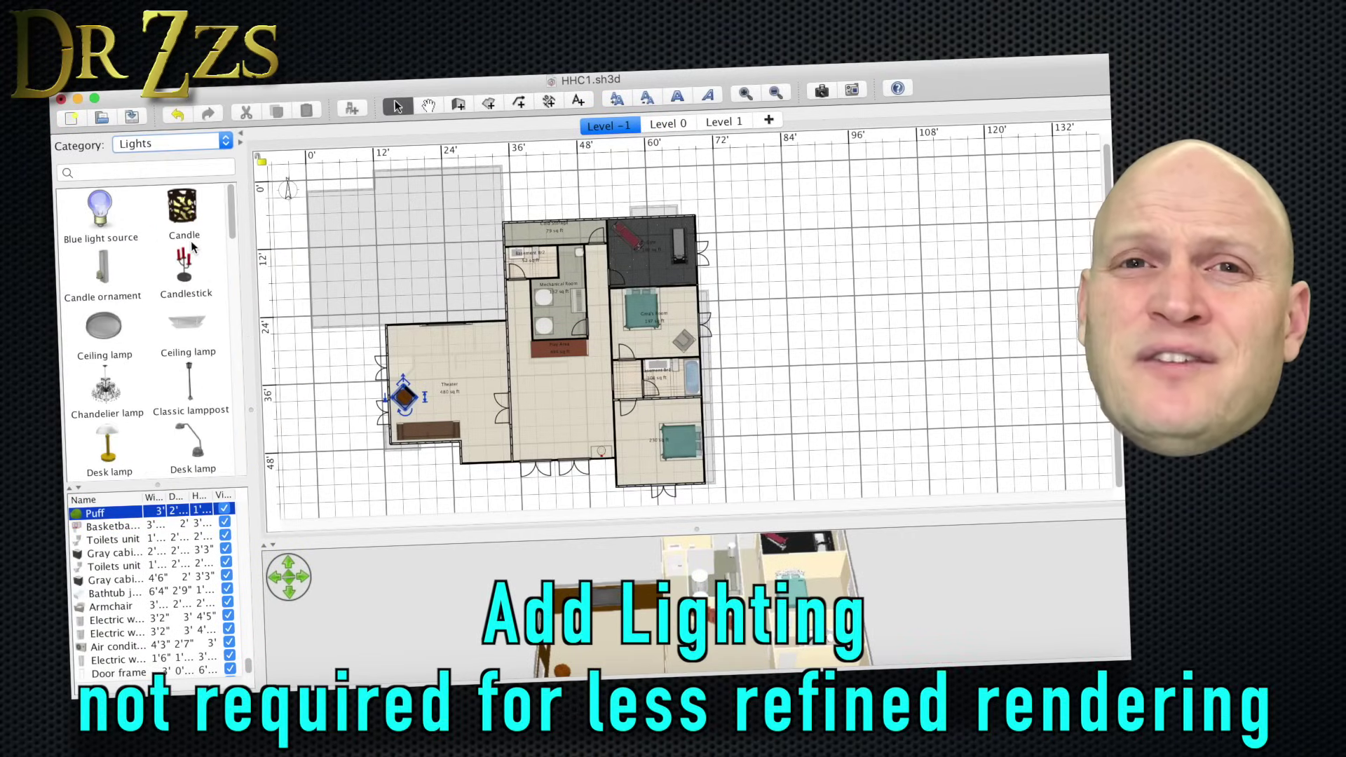
click(110, 335)
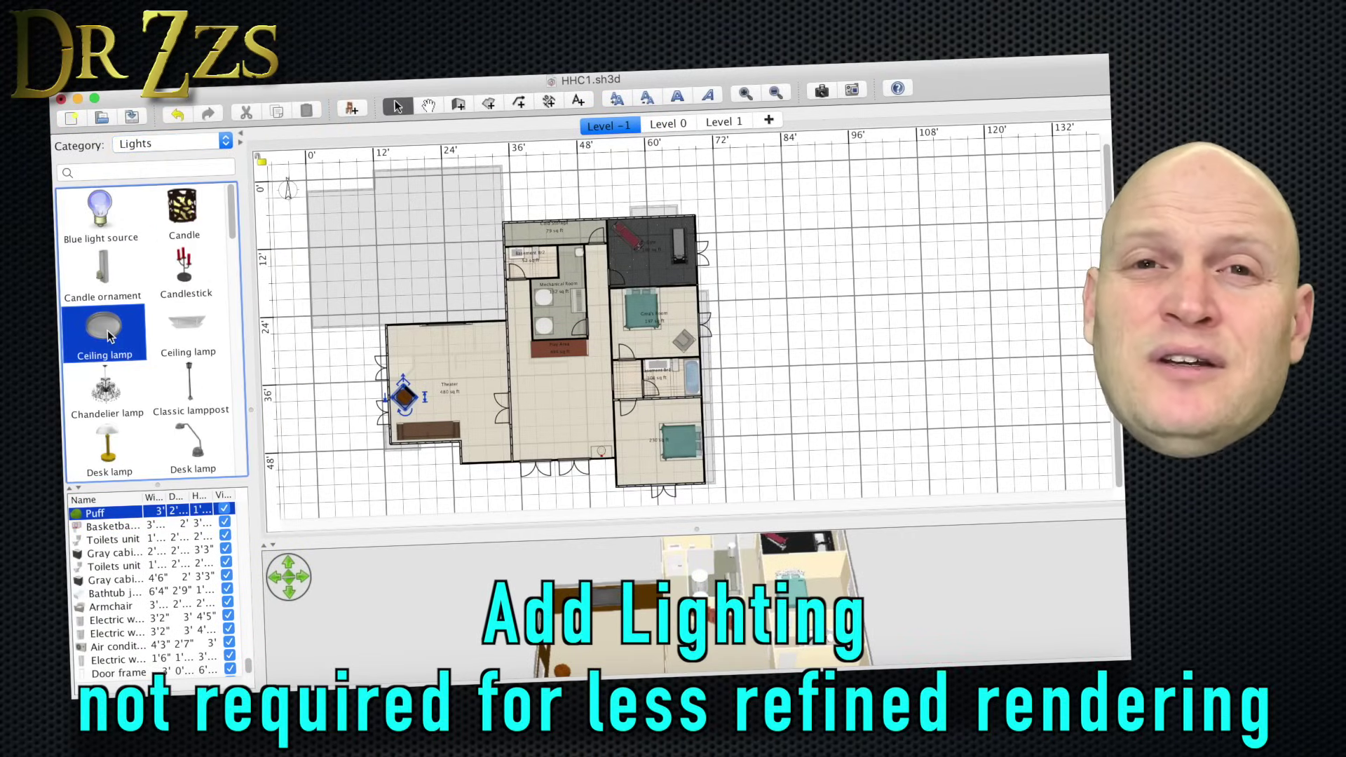
drag(110, 336, 414, 362)
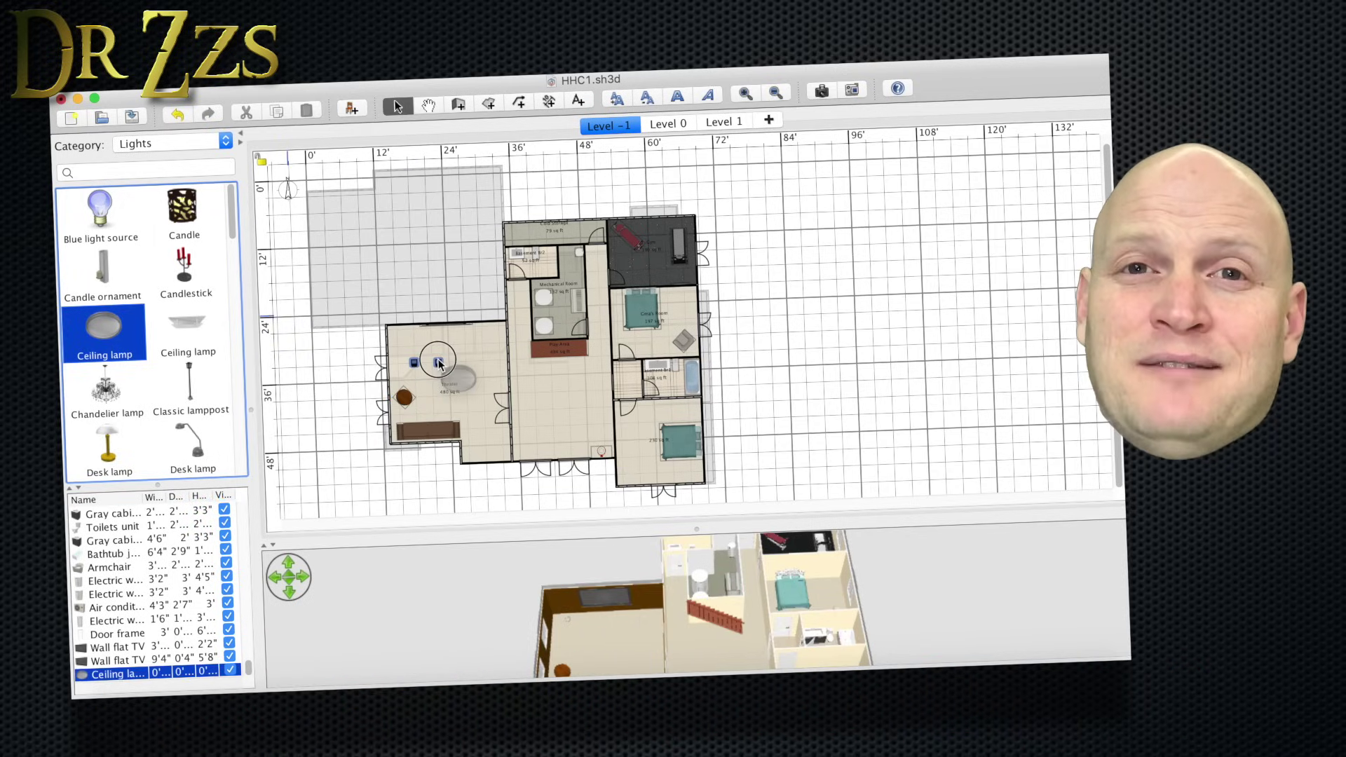
drag(410, 342, 472, 361)
mouse_move(106, 335)
mouse_down()
mouse_move(469, 363)
mouse_move(416, 384)
mouse_move(468, 381)
mouse_up()
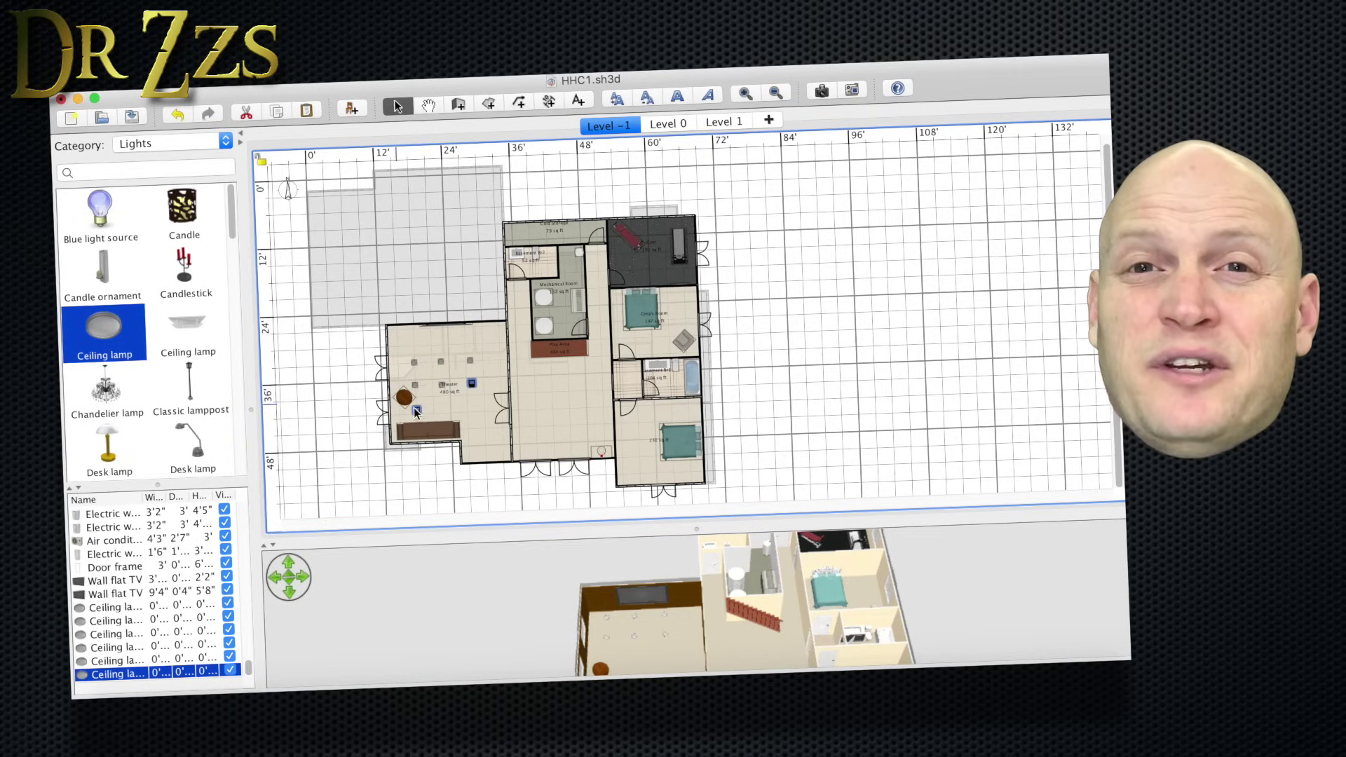
mouse_move(105, 335)
mouse_down()
mouse_move(442, 411)
mouse_move(473, 405)
mouse_up()
scroll(158, 315, down, 5)
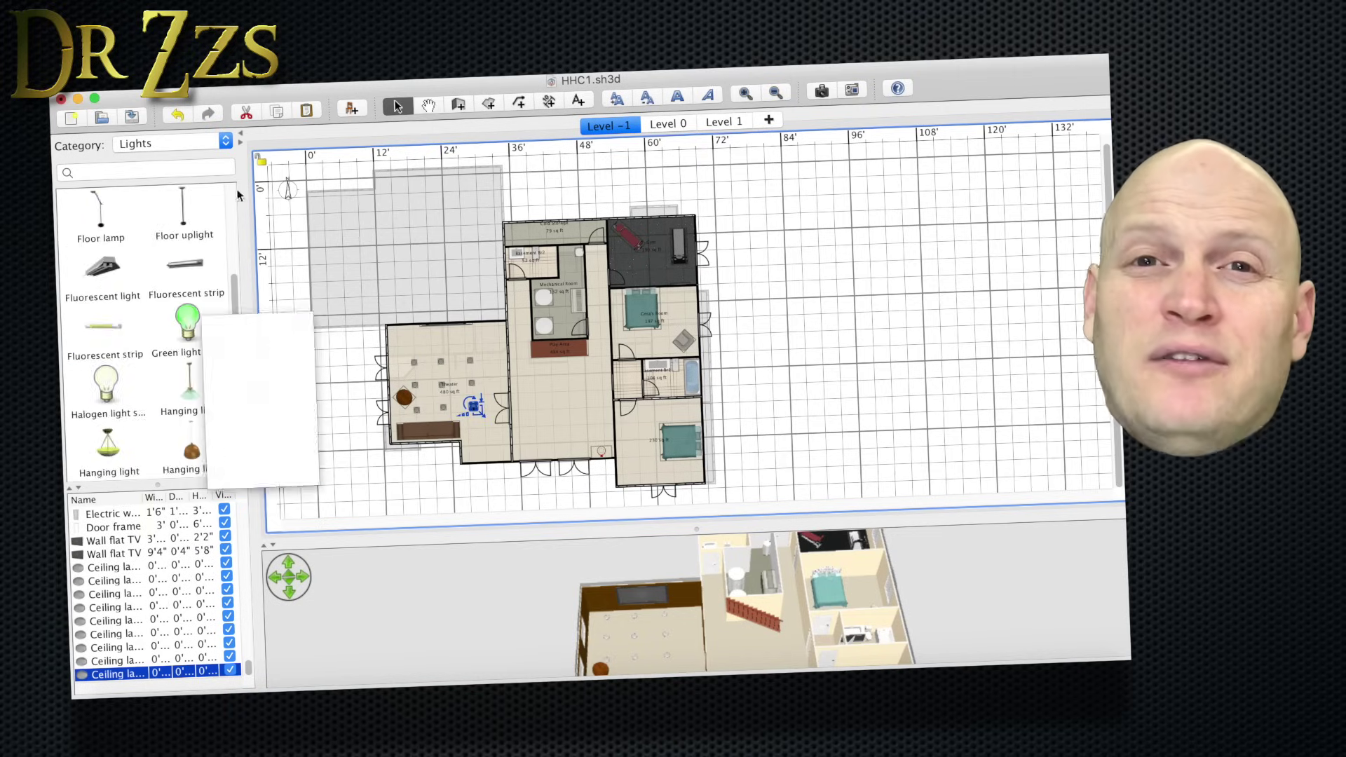
scroll(237, 315, down, 2)
scroll(234, 390, down, 5)
scroll(240, 418, down, 2)
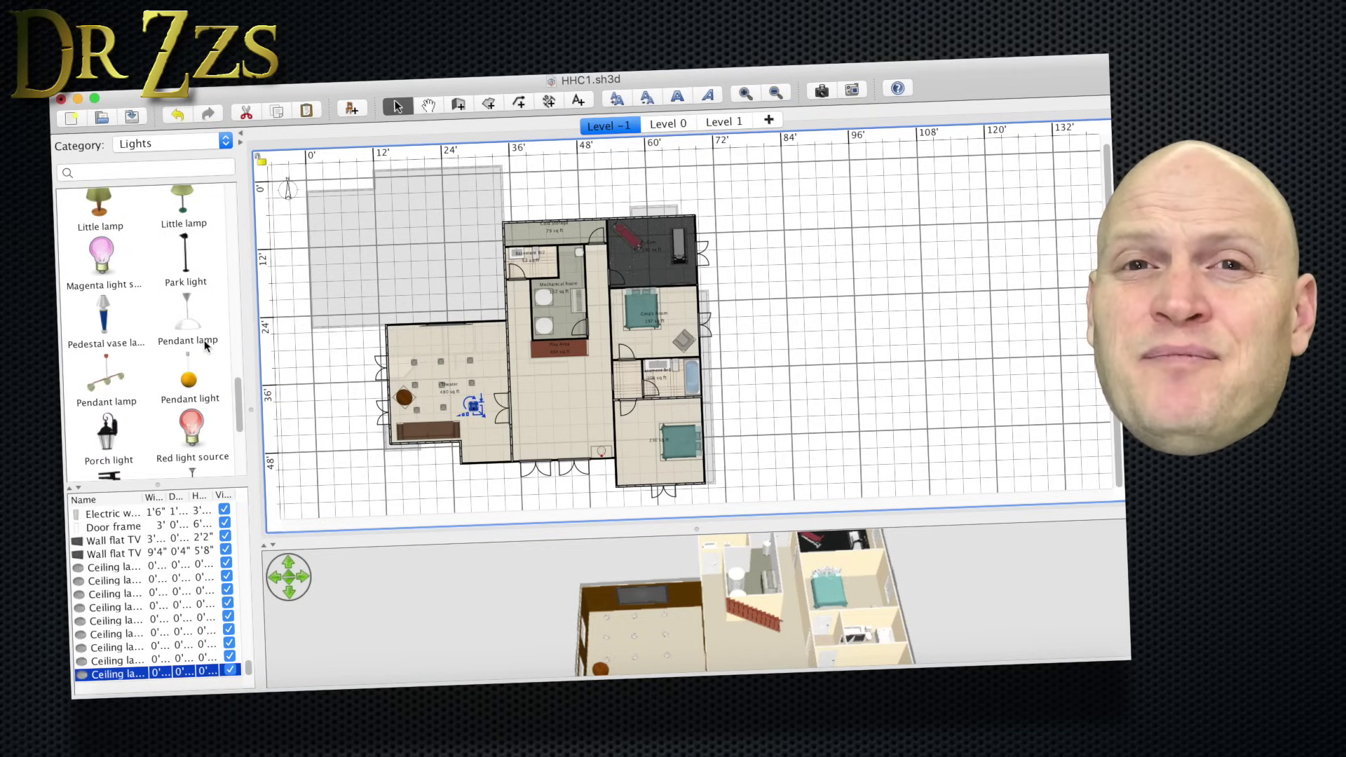
Step: Add a pendant lamp, plus a hanging light in the upper-right bedroom
drag(190, 316, 486, 455)
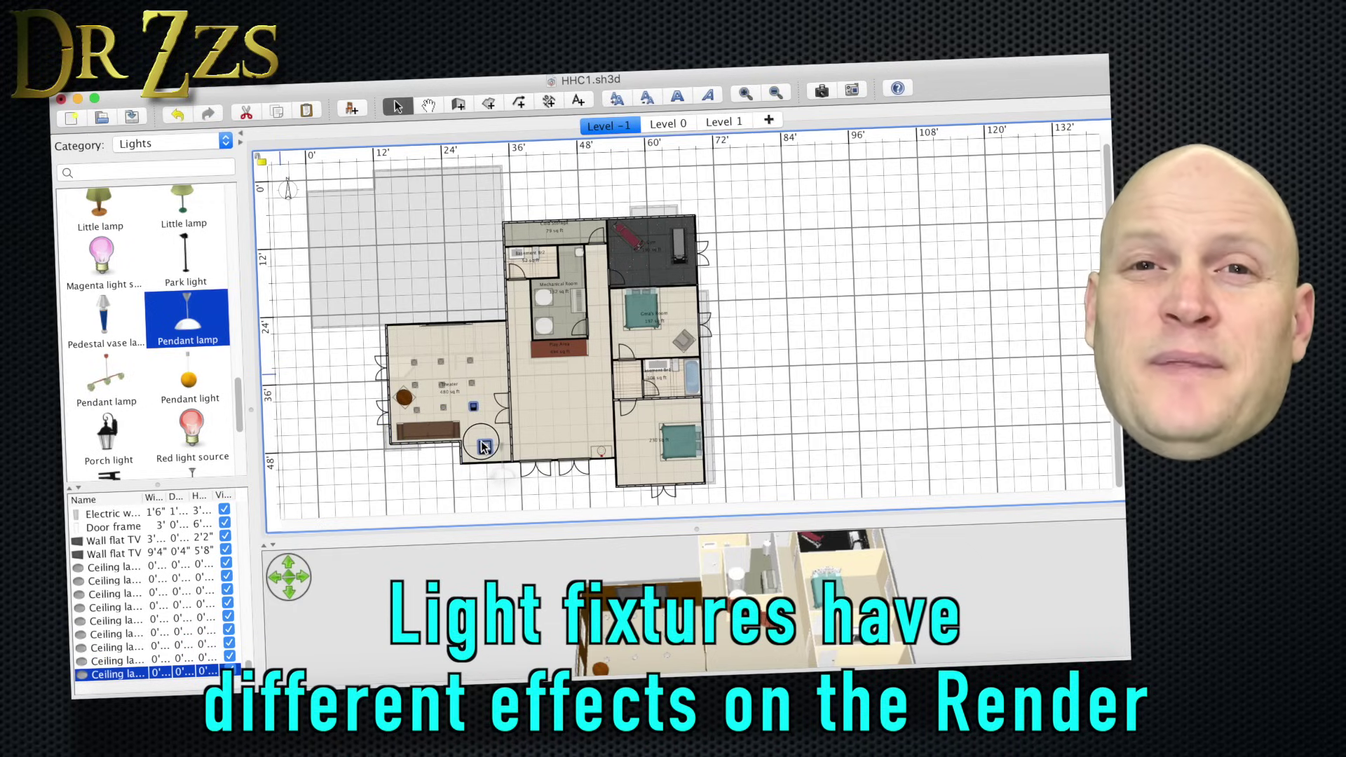
drag(485, 447, 485, 447)
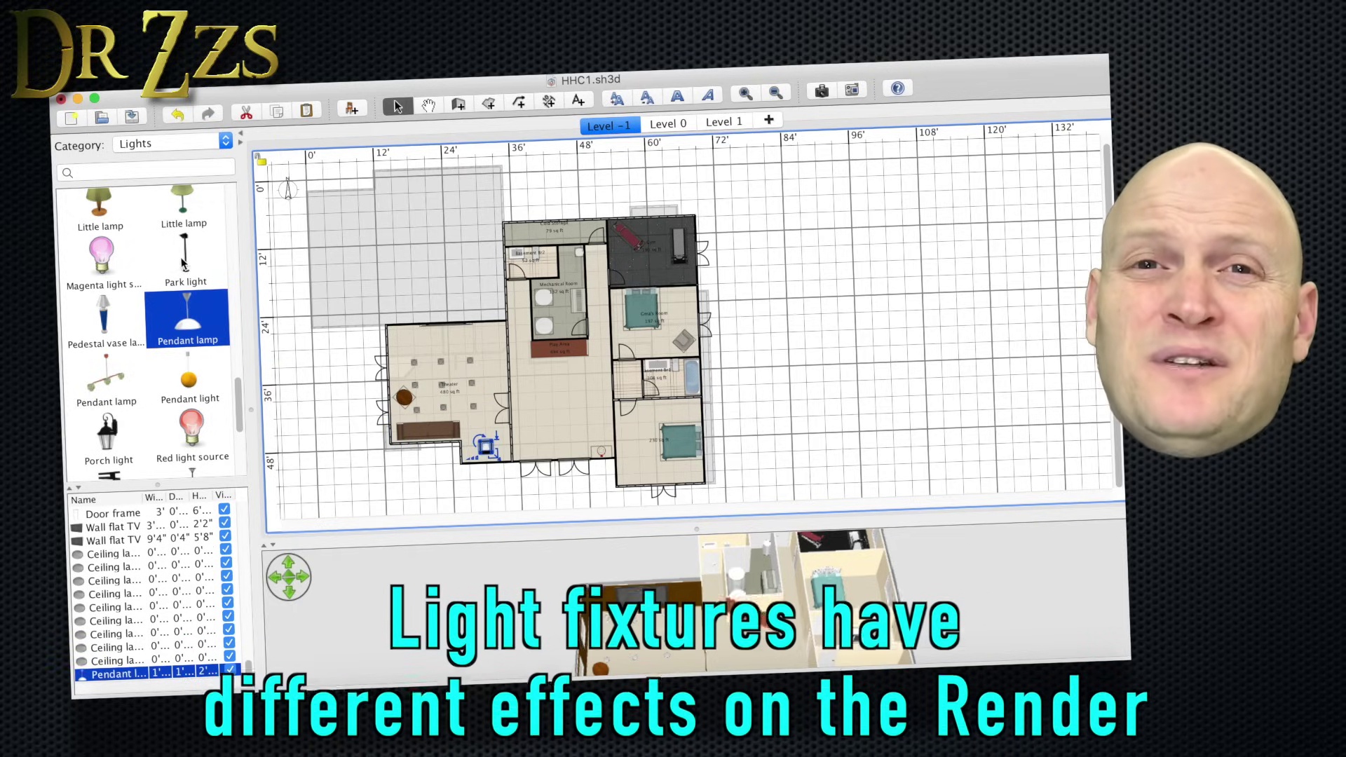
scroll(116, 442, down, 3)
mouse_move(109, 447)
mouse_down()
mouse_move(550, 404)
mouse_move(537, 391)
mouse_up()
scroll(249, 292, down, 3)
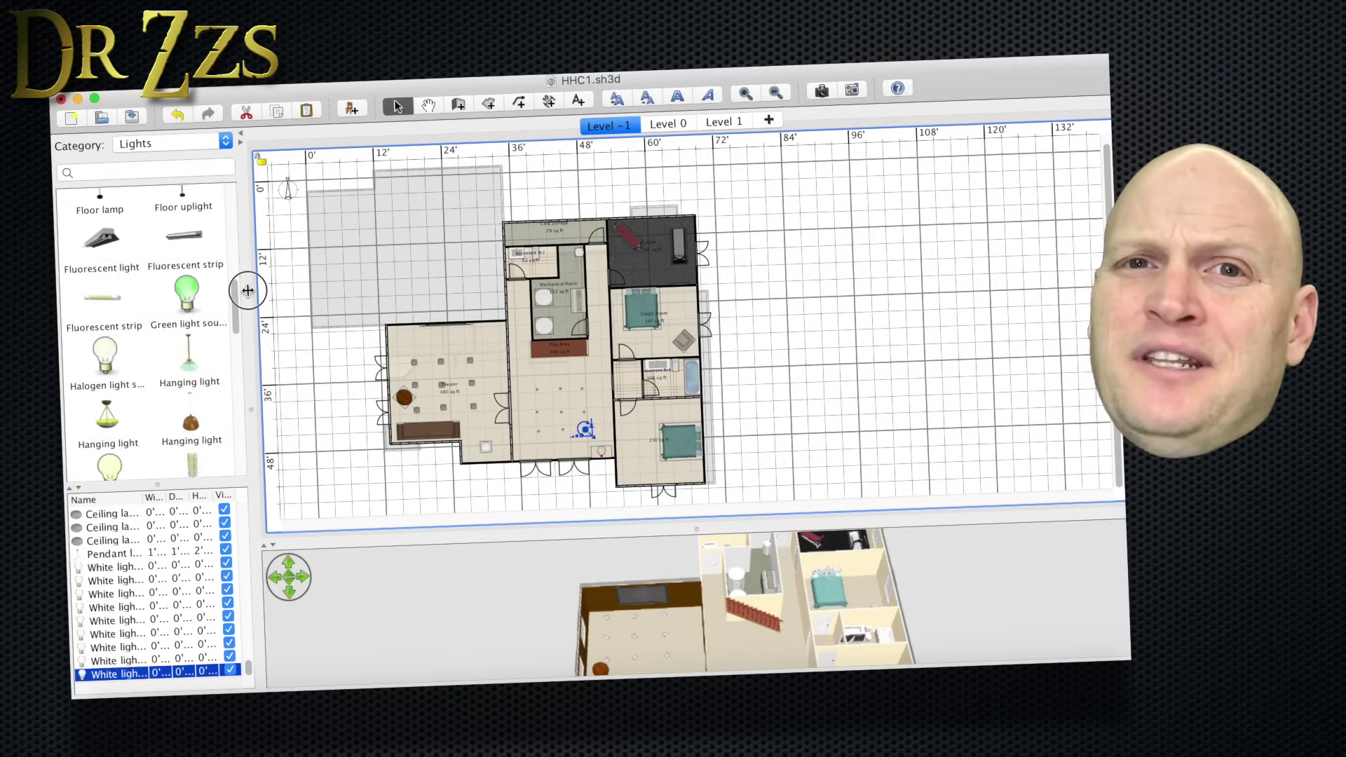
click(191, 381)
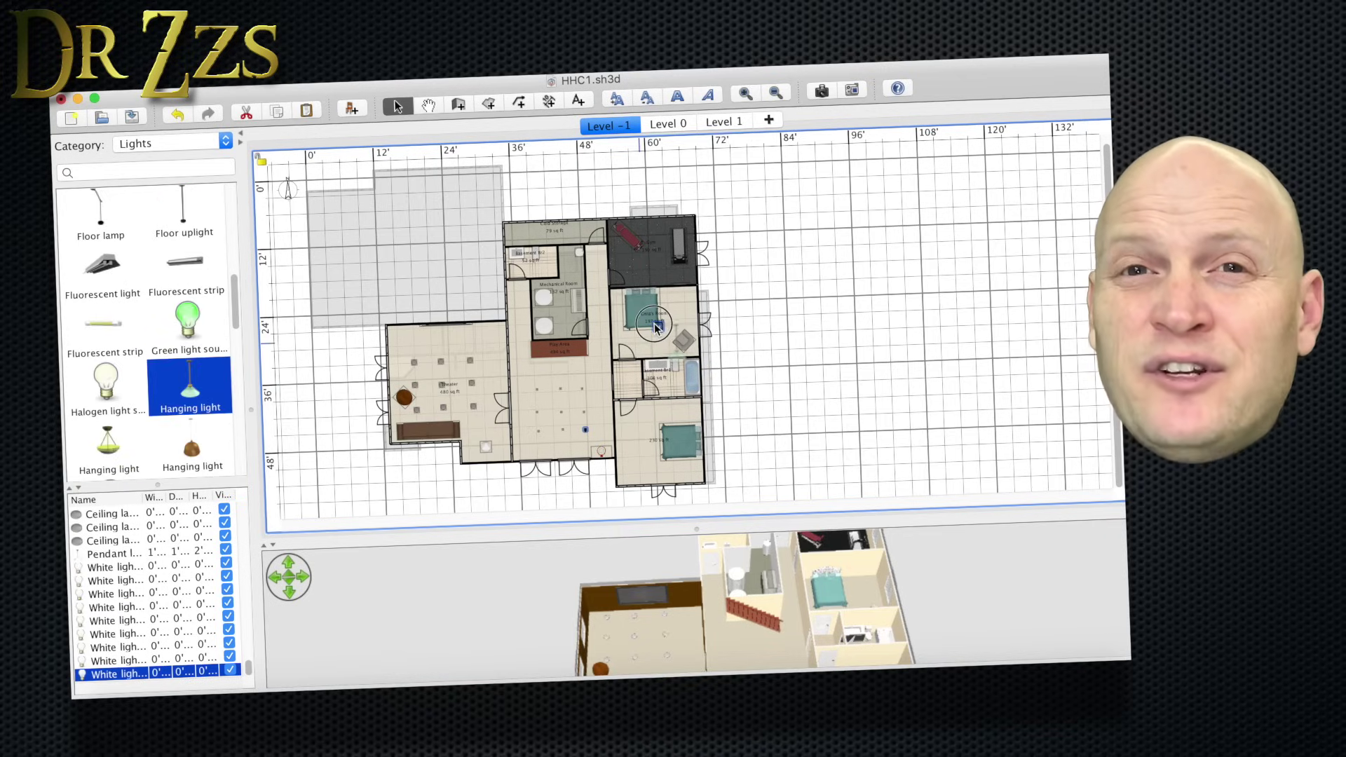
drag(654, 324, 654, 323)
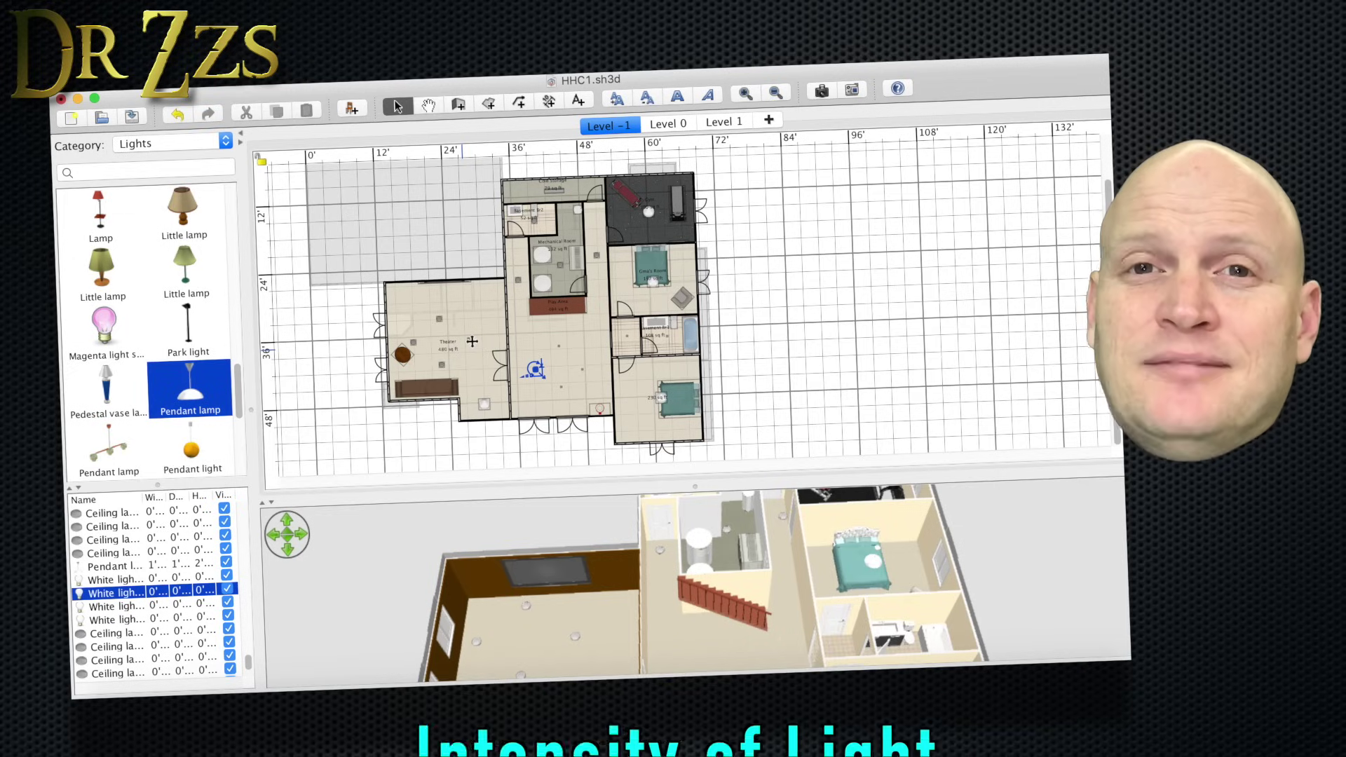
Step: Set the ceiling lamp to 20% and the white light source to 10% light power
double_click(470, 339)
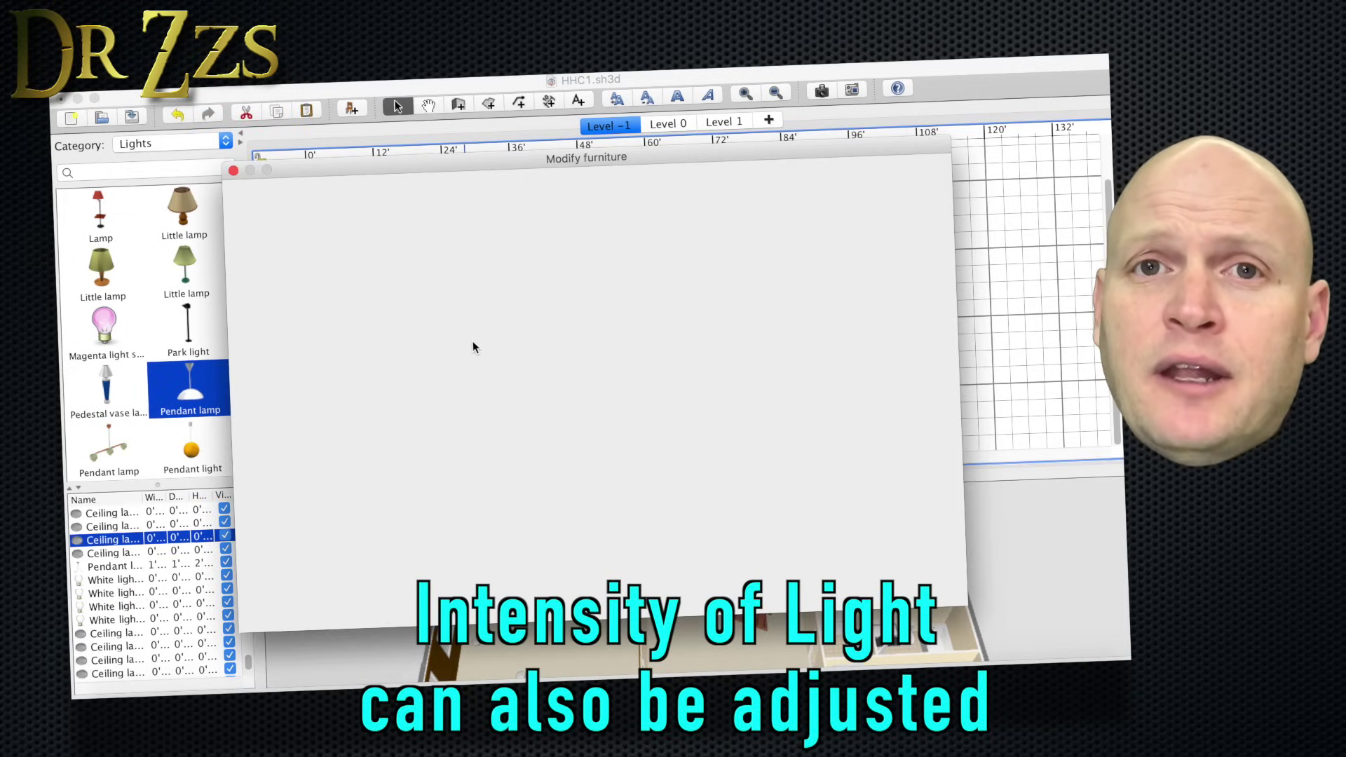
double_click(832, 549)
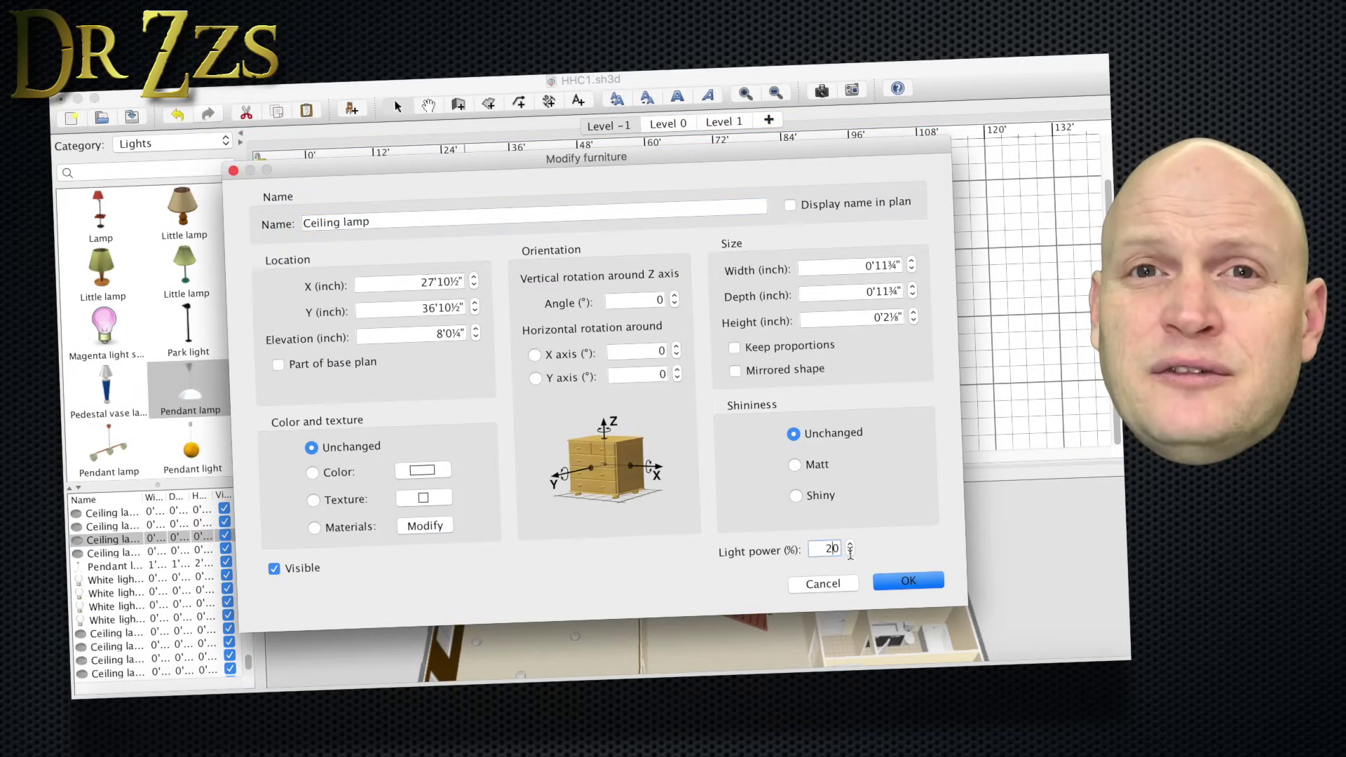
click(899, 582)
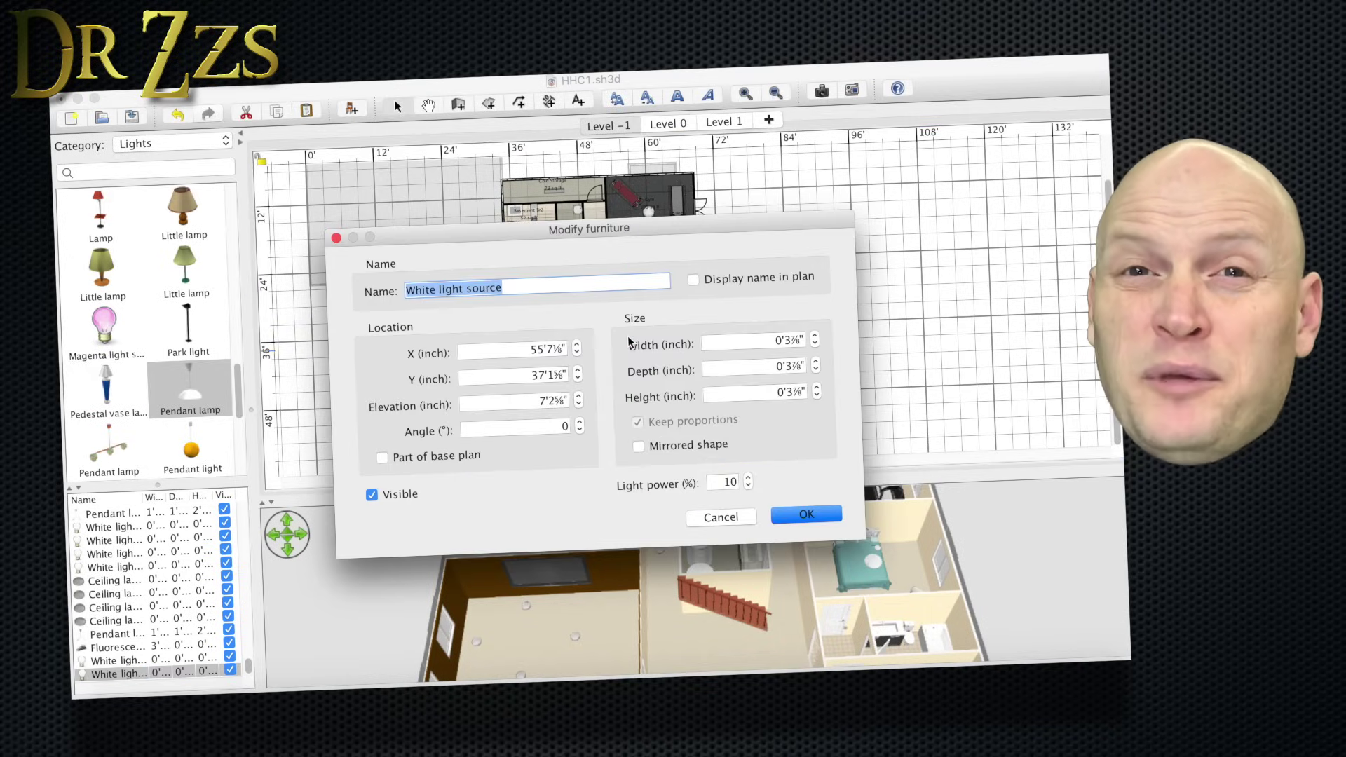
click(731, 523)
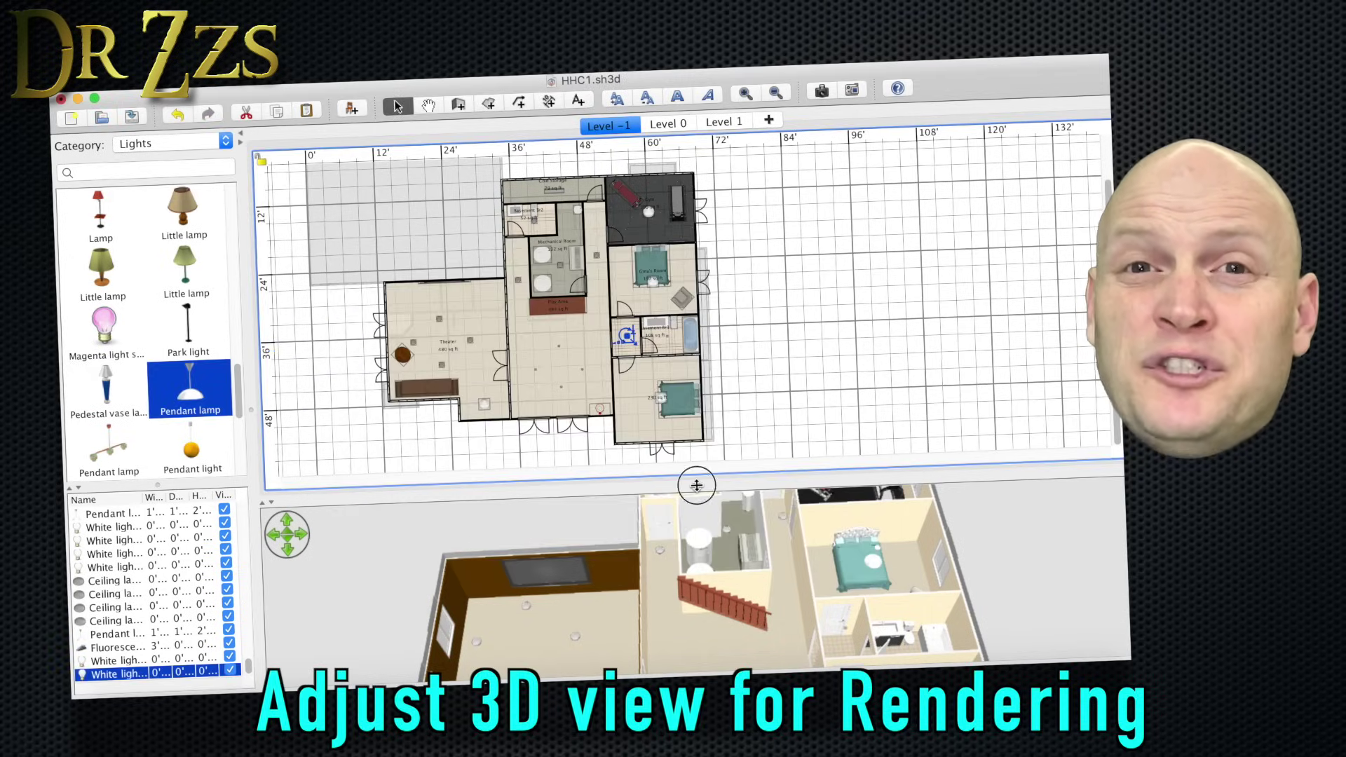
Step: Expand the basement 3D view to fill the window and tilt it slightly lower
drag(695, 484, 683, 145)
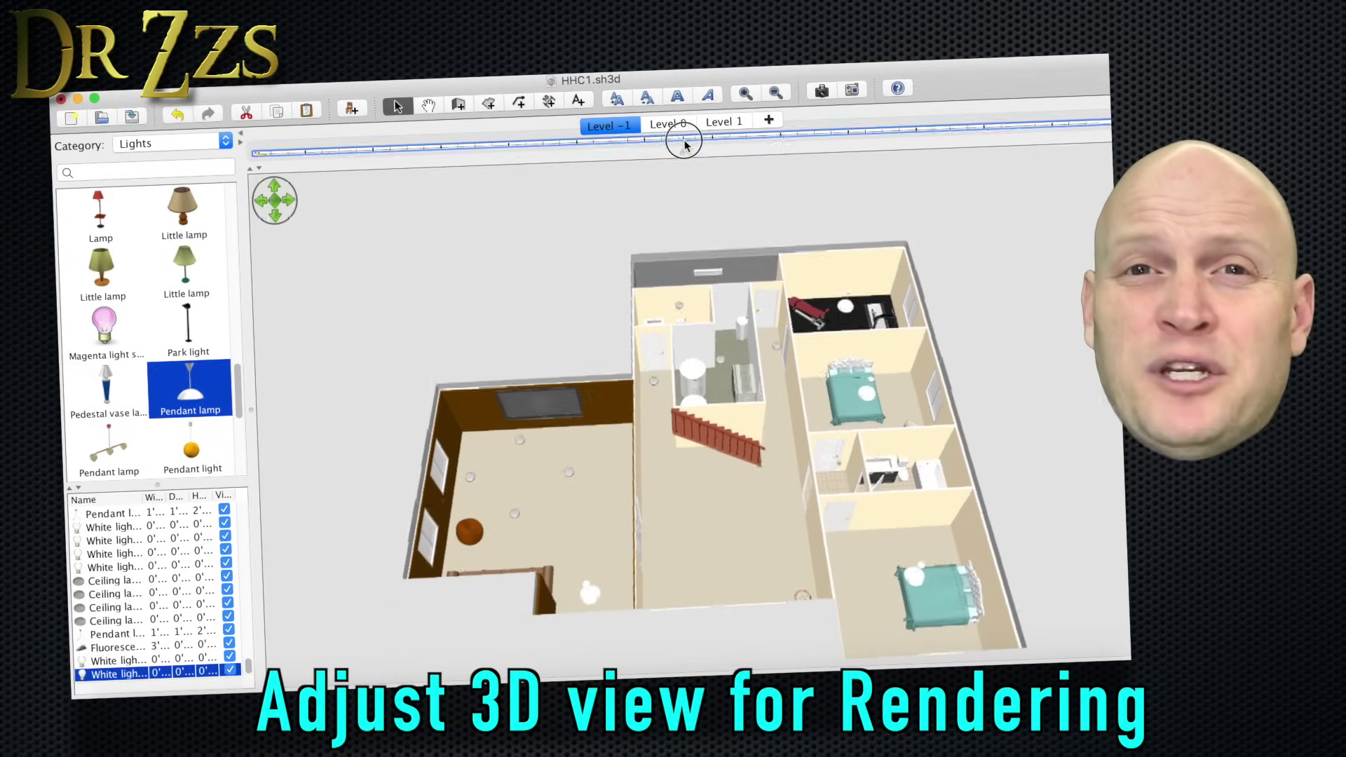
key(Page_Up)
key(Page_Up)
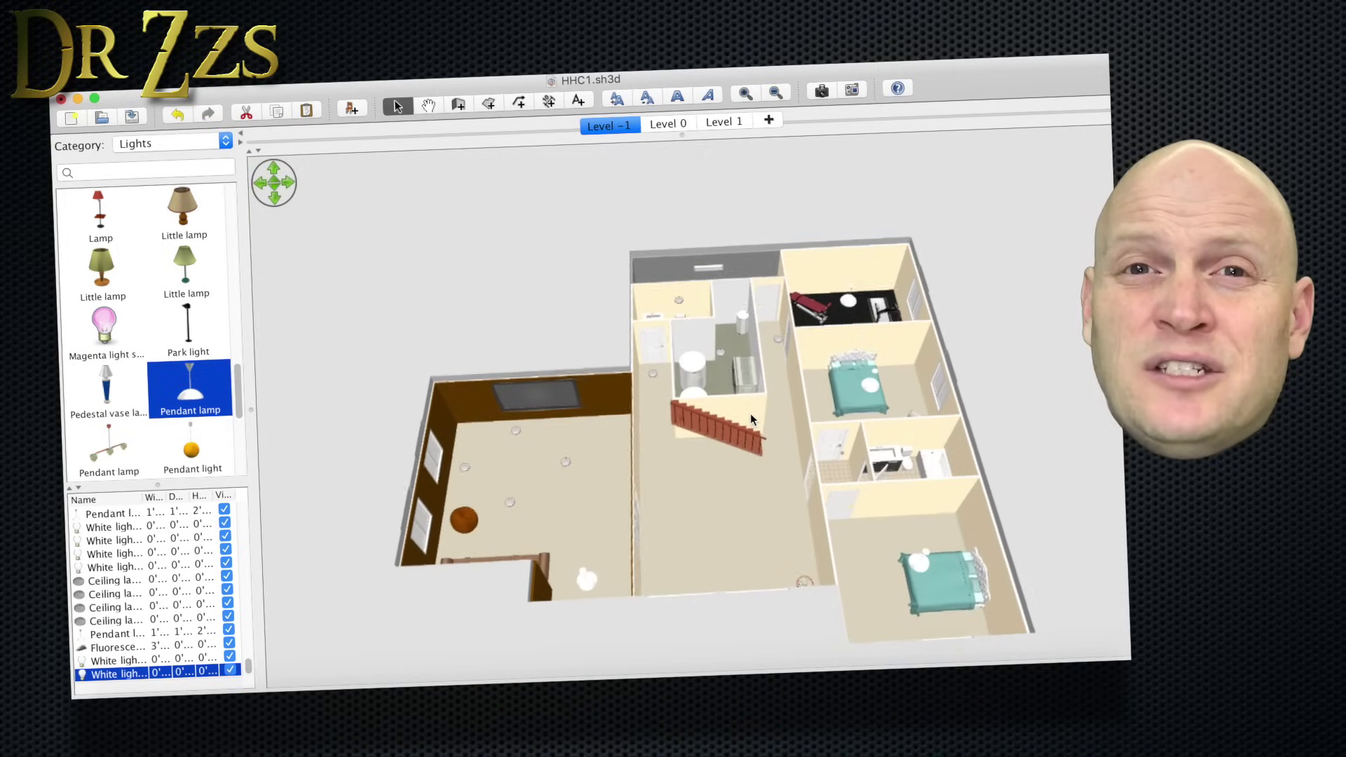
key(Page_Up)
key(Page_Up)
click(824, 146)
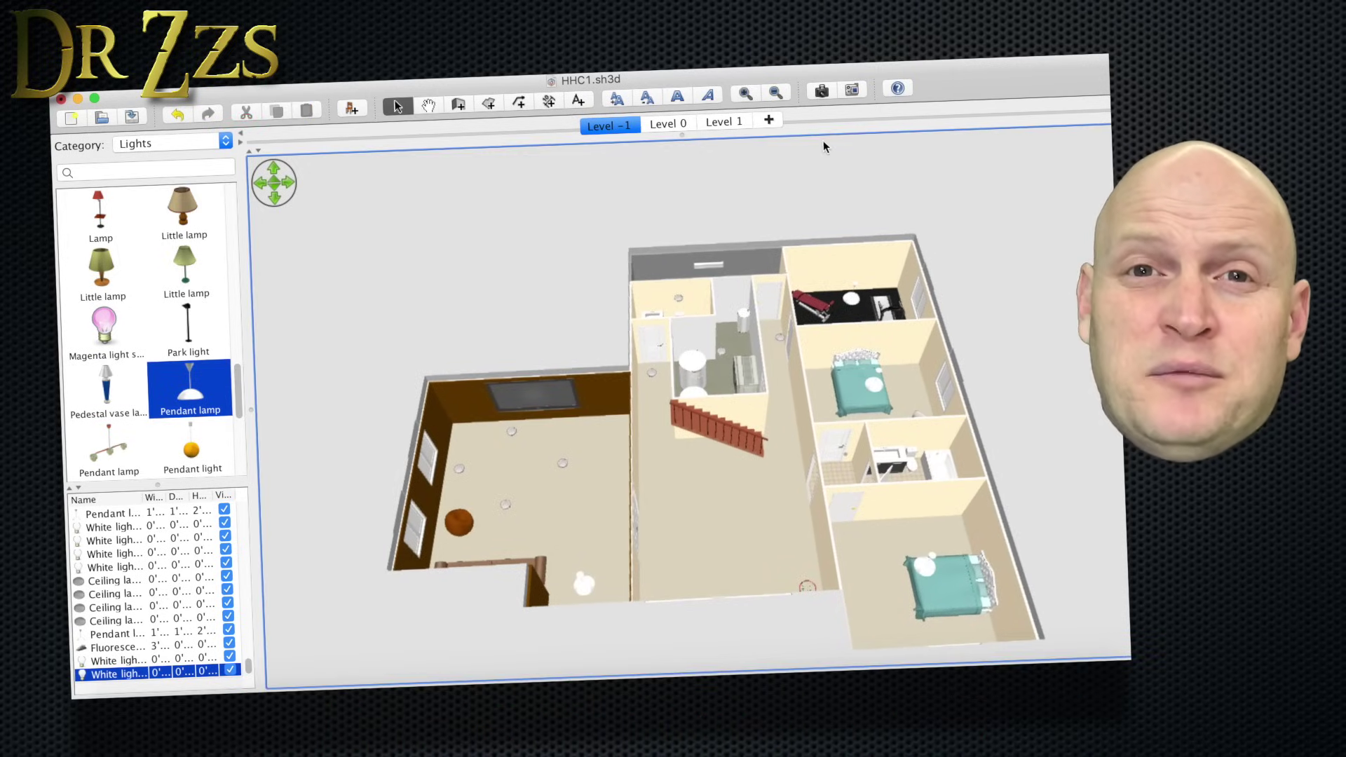
Step: Render the lit basement photo at the third Quality level
click(821, 91)
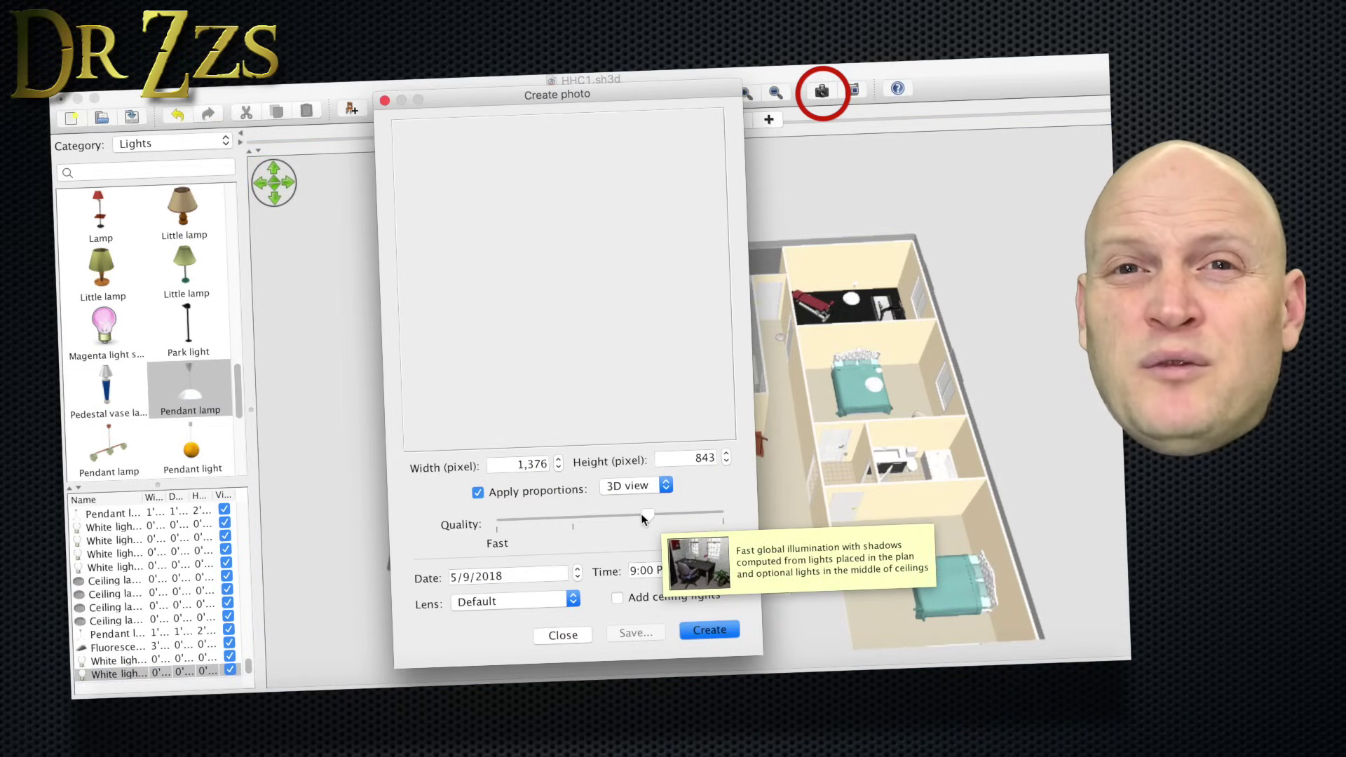
mouse_move(645, 515)
mouse_down()
mouse_move(721, 514)
mouse_move(574, 518)
mouse_up()
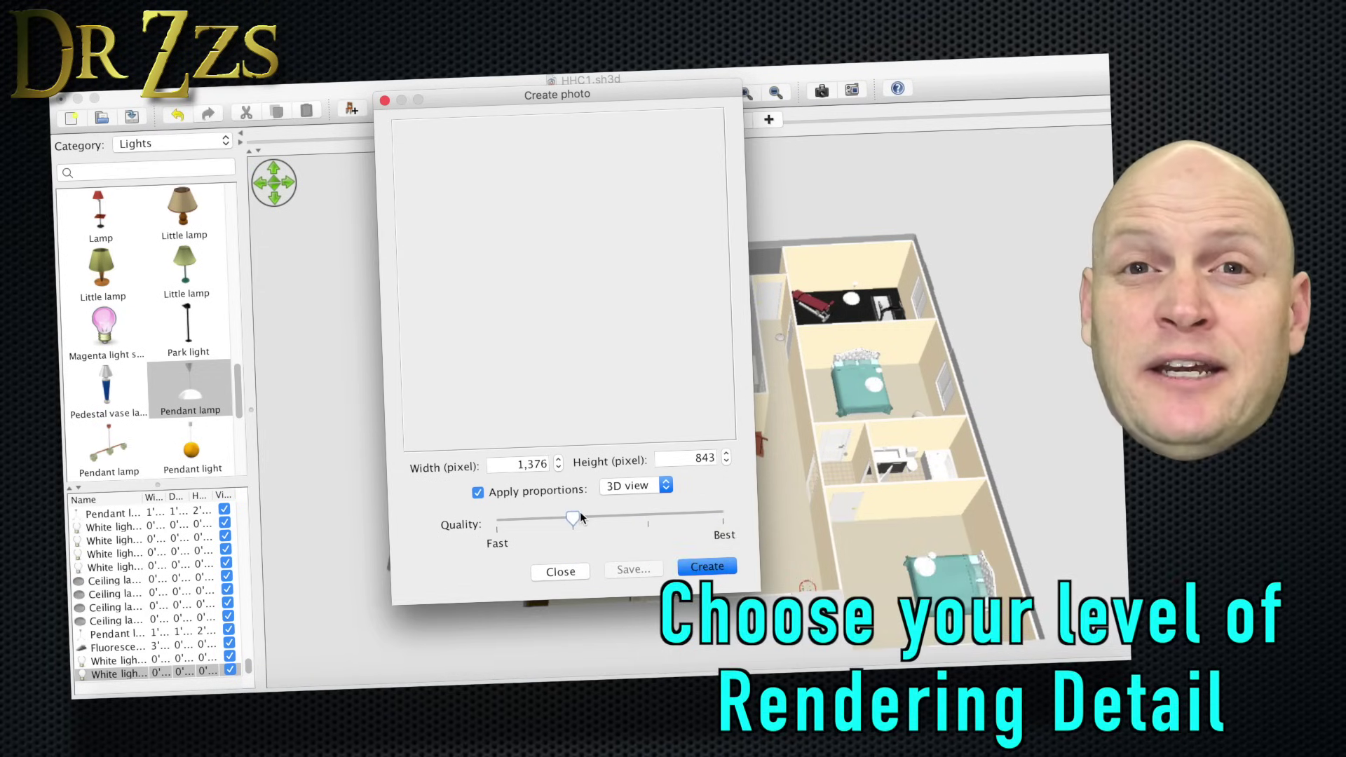
click(571, 518)
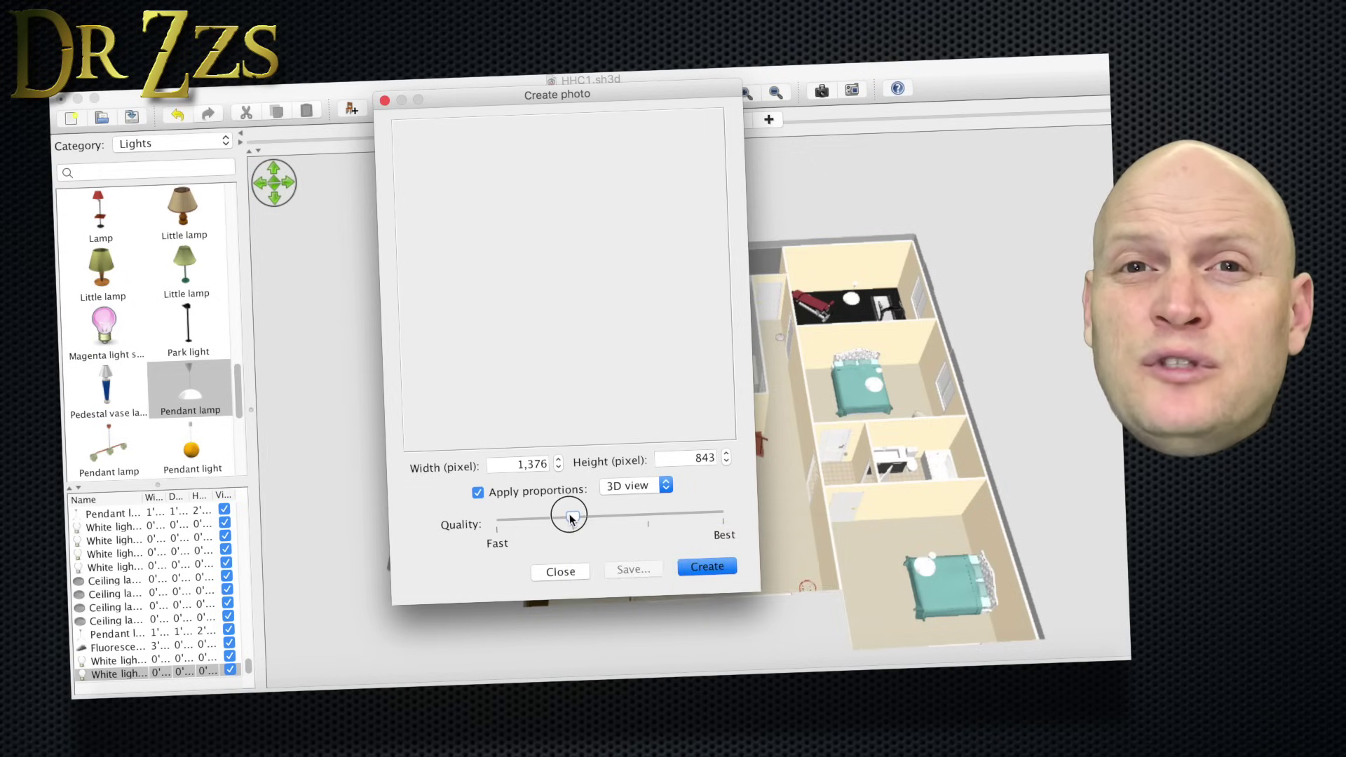
drag(571, 517, 647, 515)
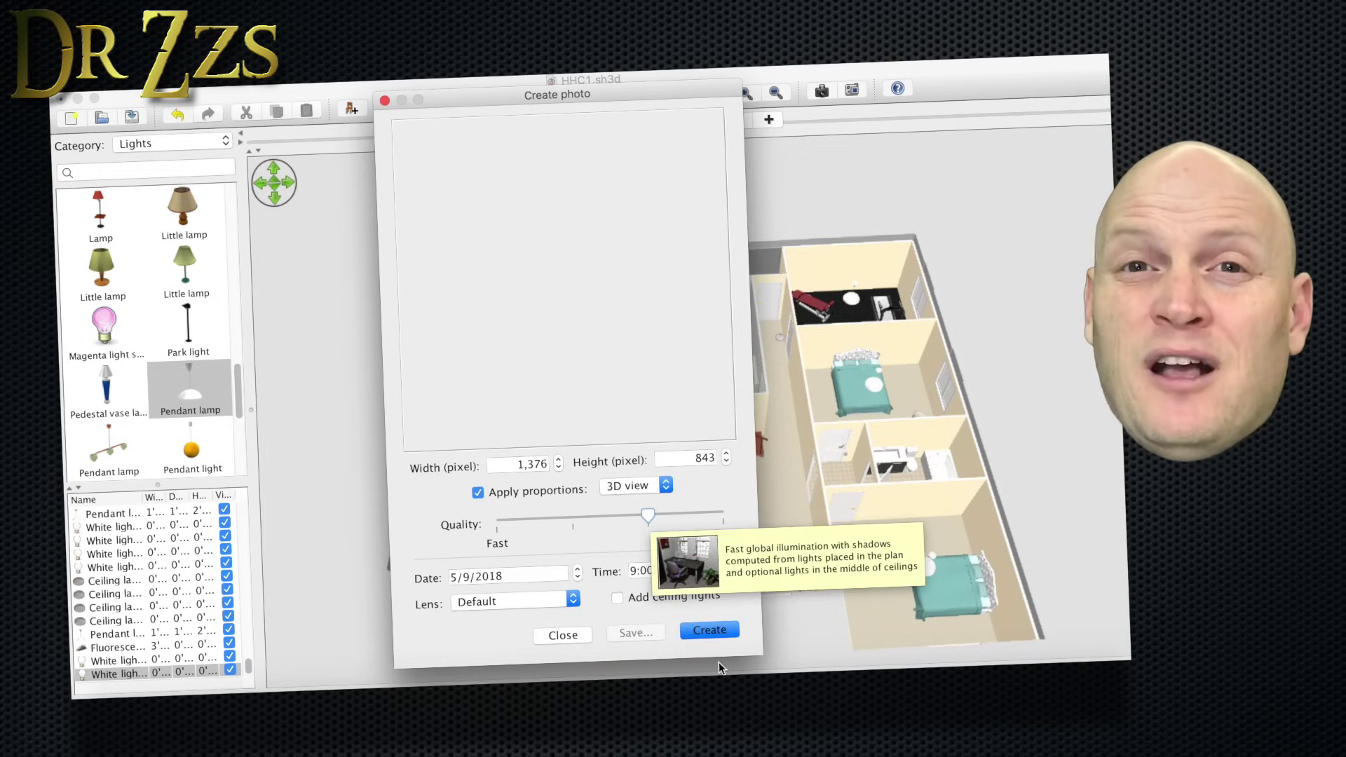
click(707, 631)
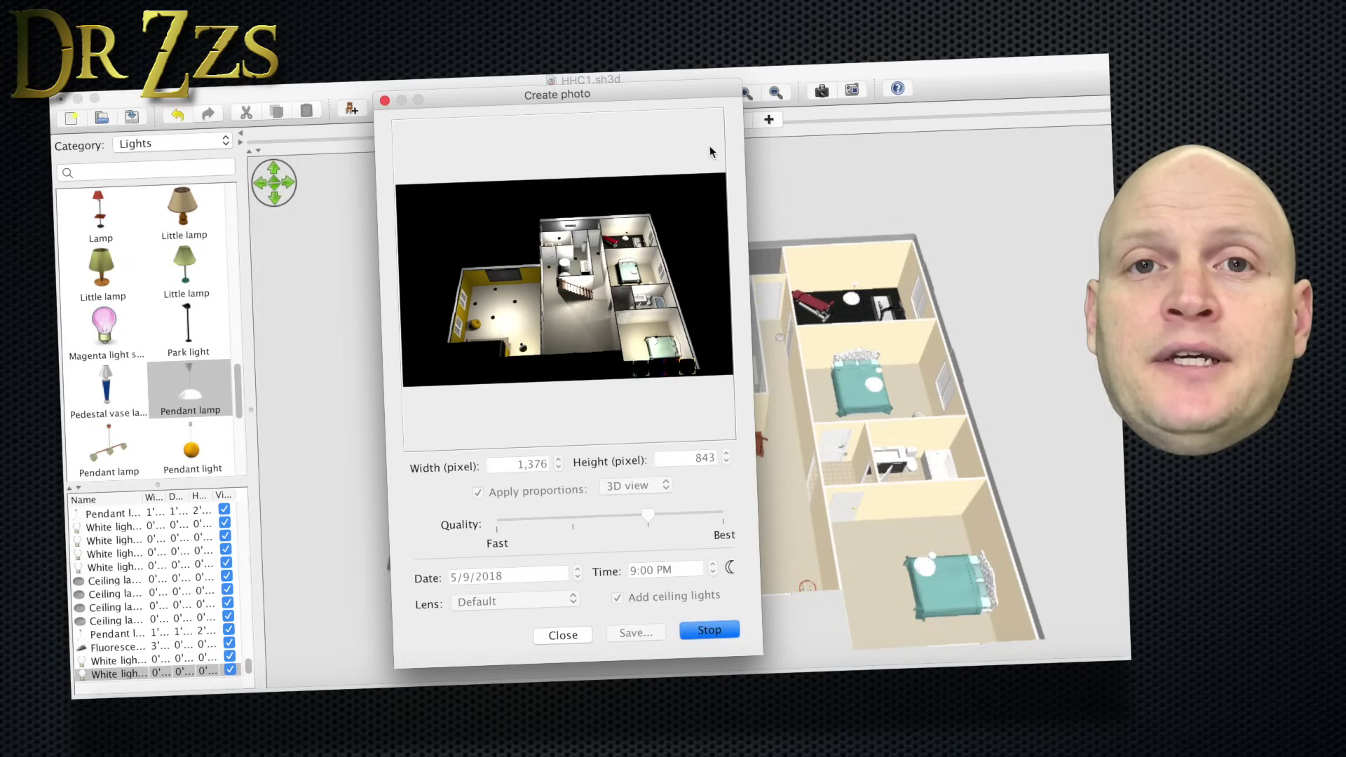
Step: Save the rendered photo to the Desktop as HHC1lights.png
click(635, 634)
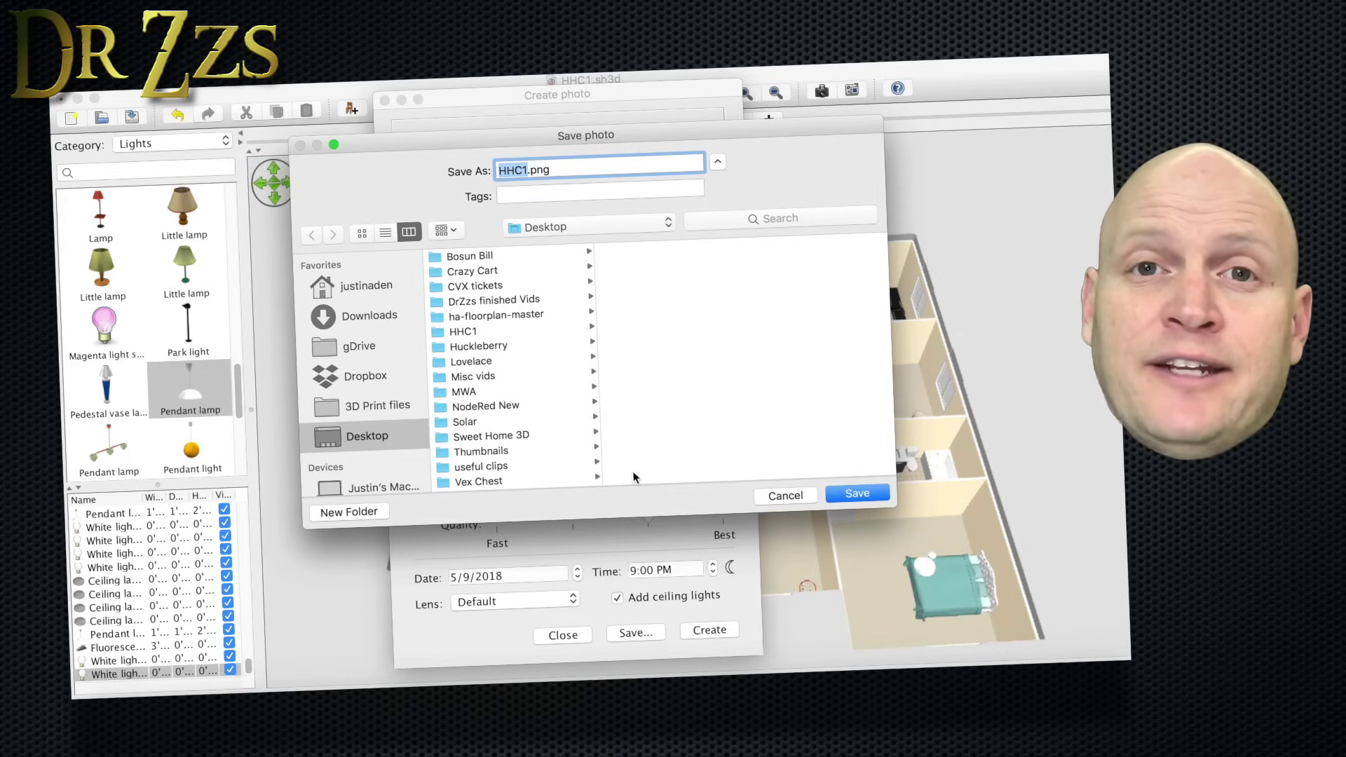
click(527, 171)
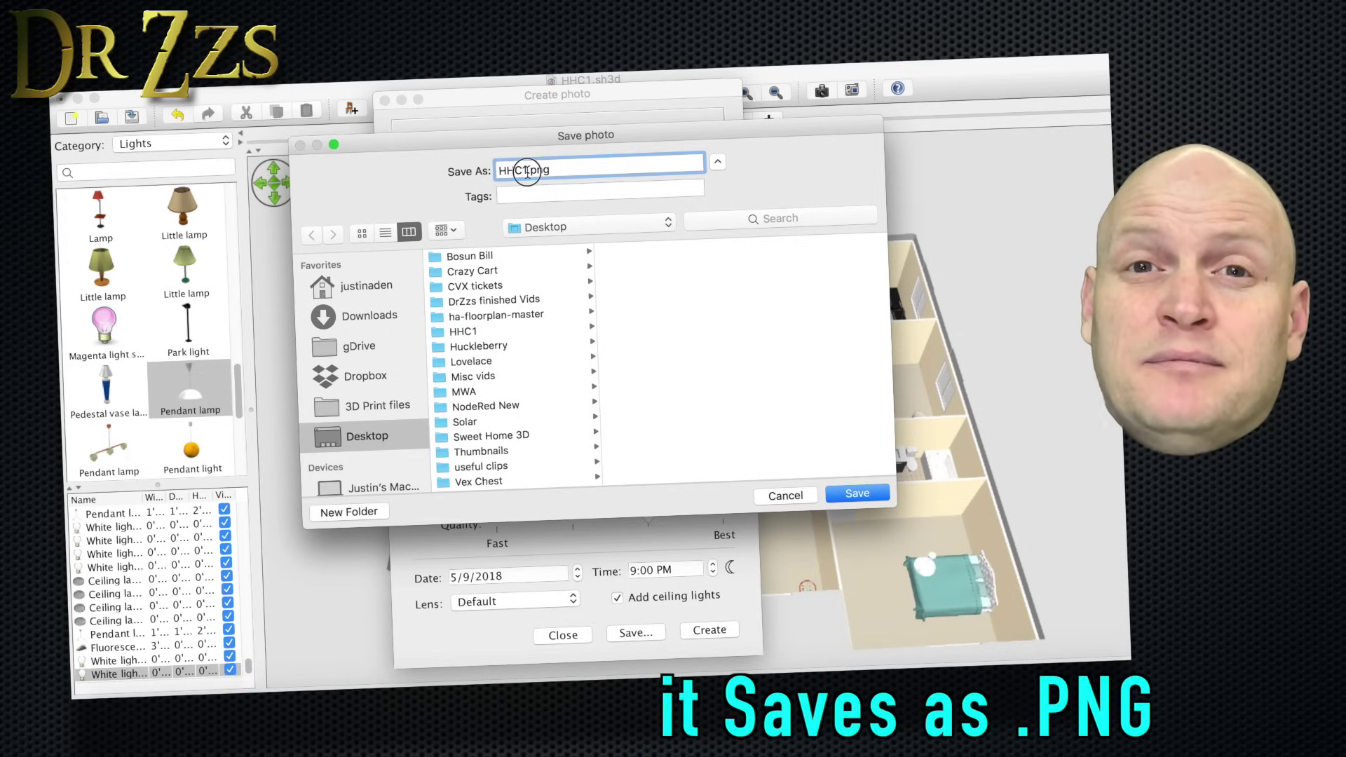
text(lights)
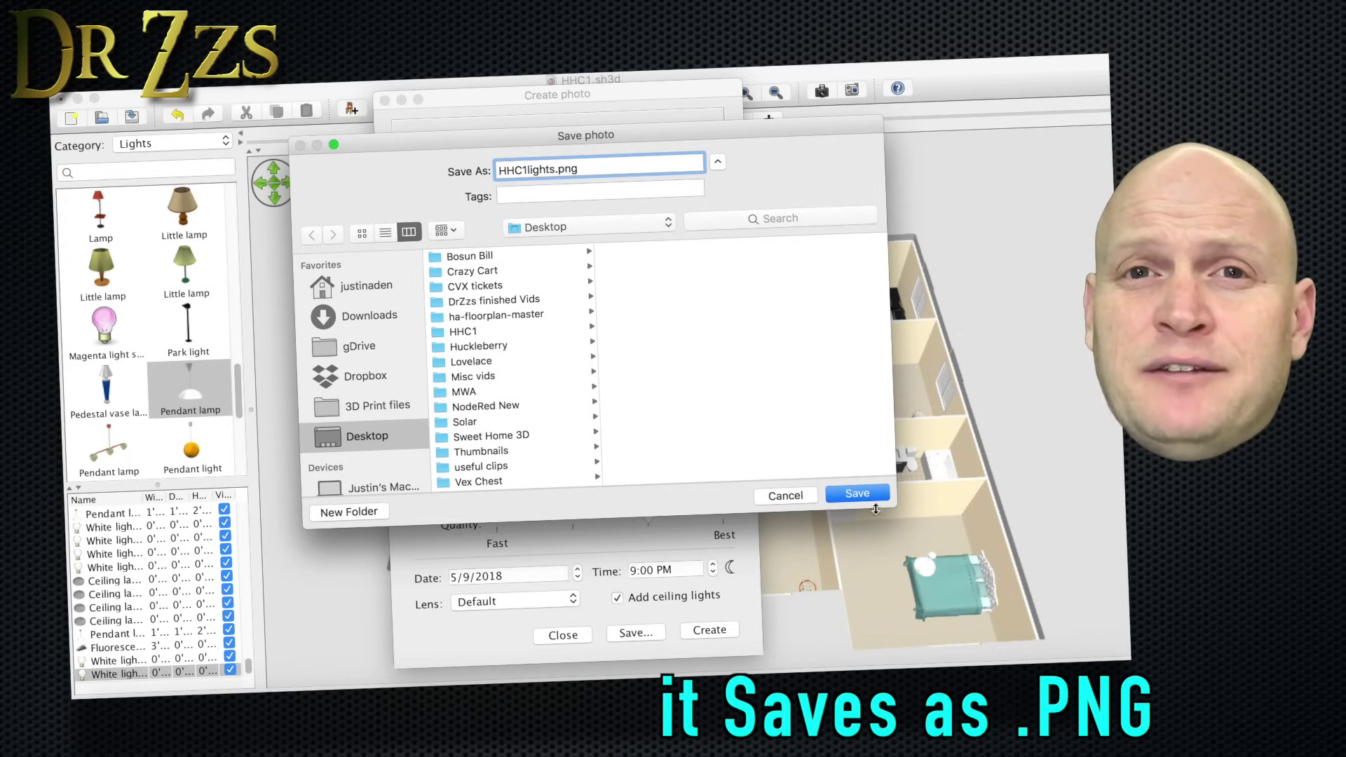
click(862, 493)
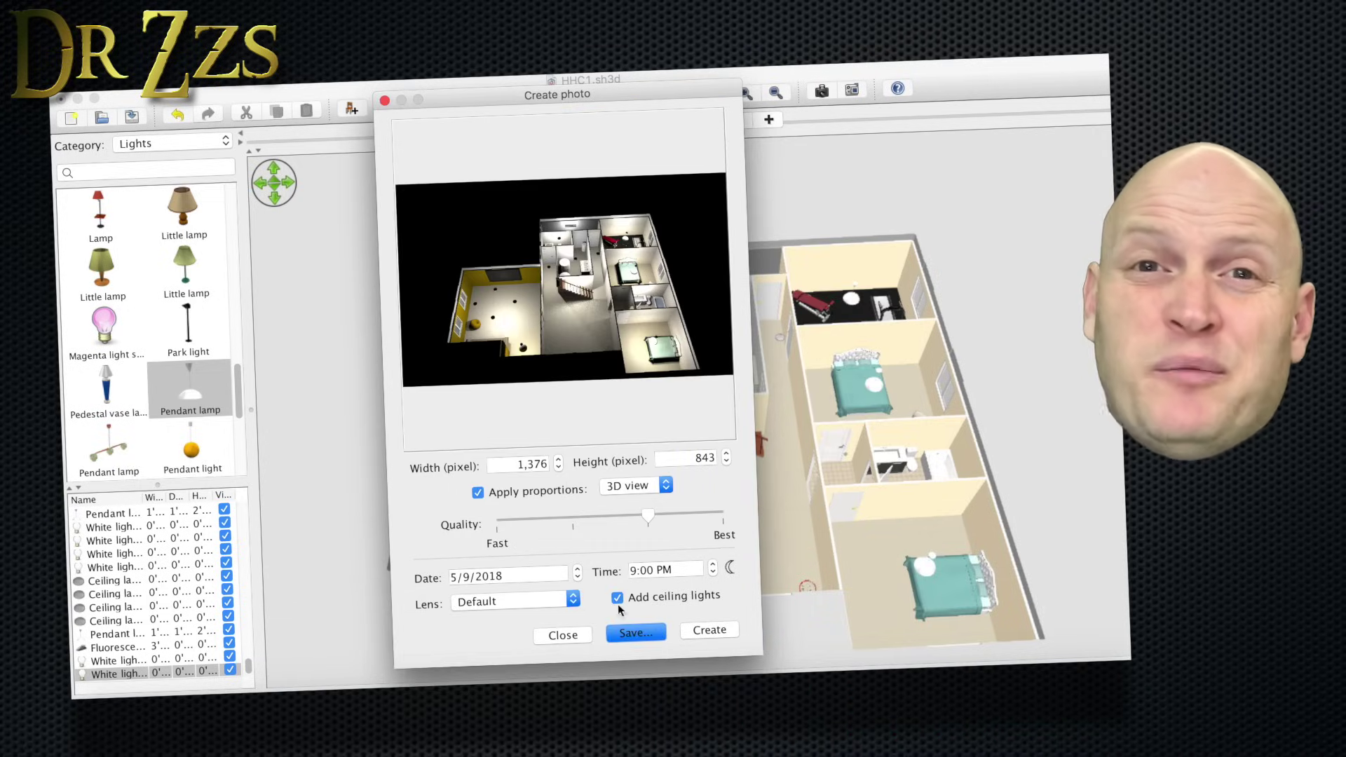
Step: Render a 1762×1080 lower-quality photo, save it as HHC0.png, and show Level 1
click(822, 93)
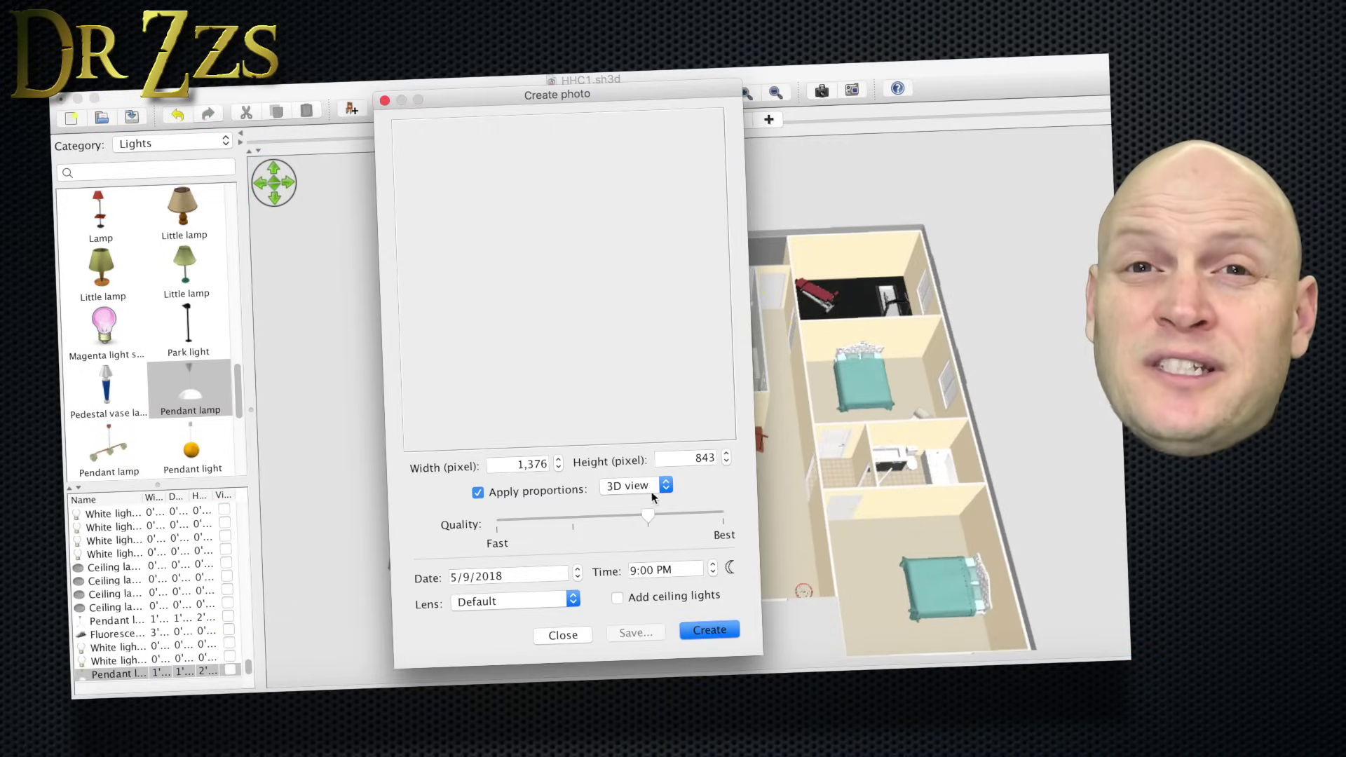
double_click(687, 458)
text(1080)
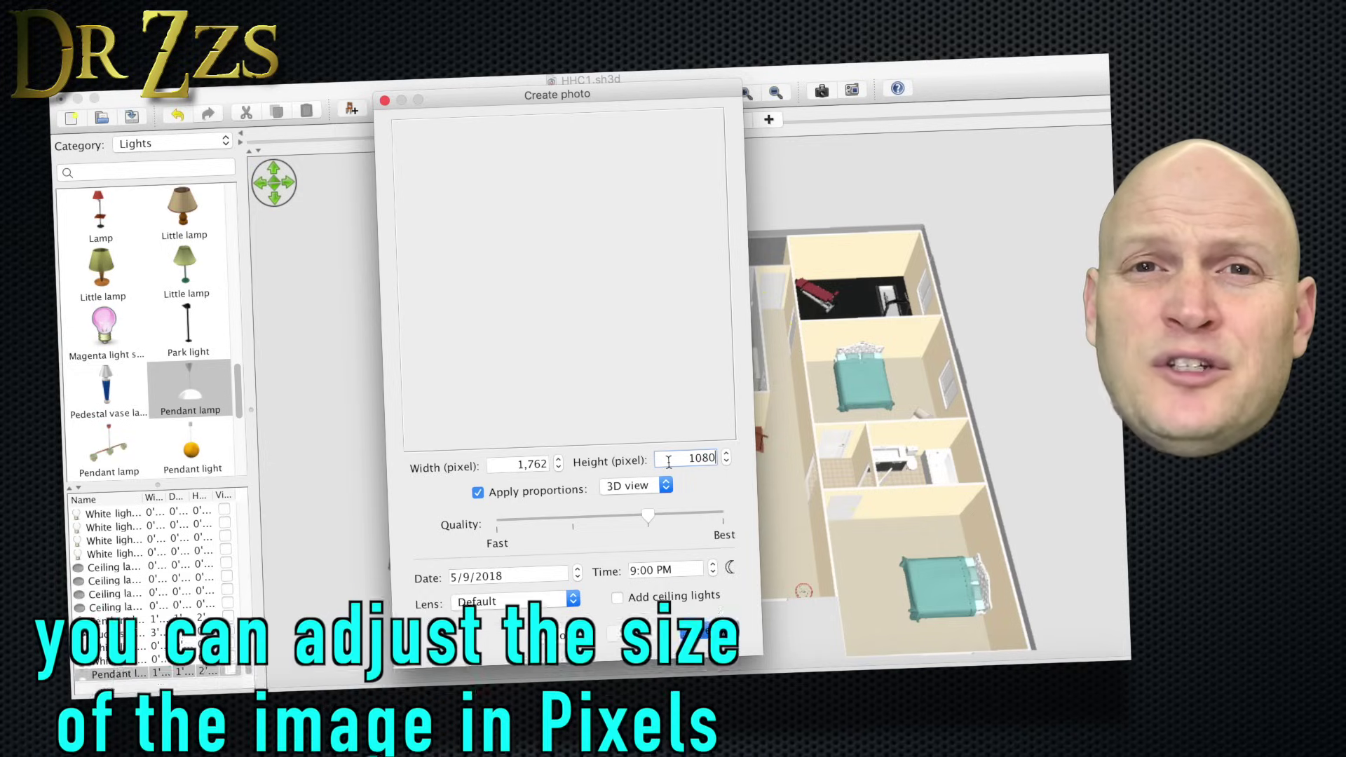
click(573, 522)
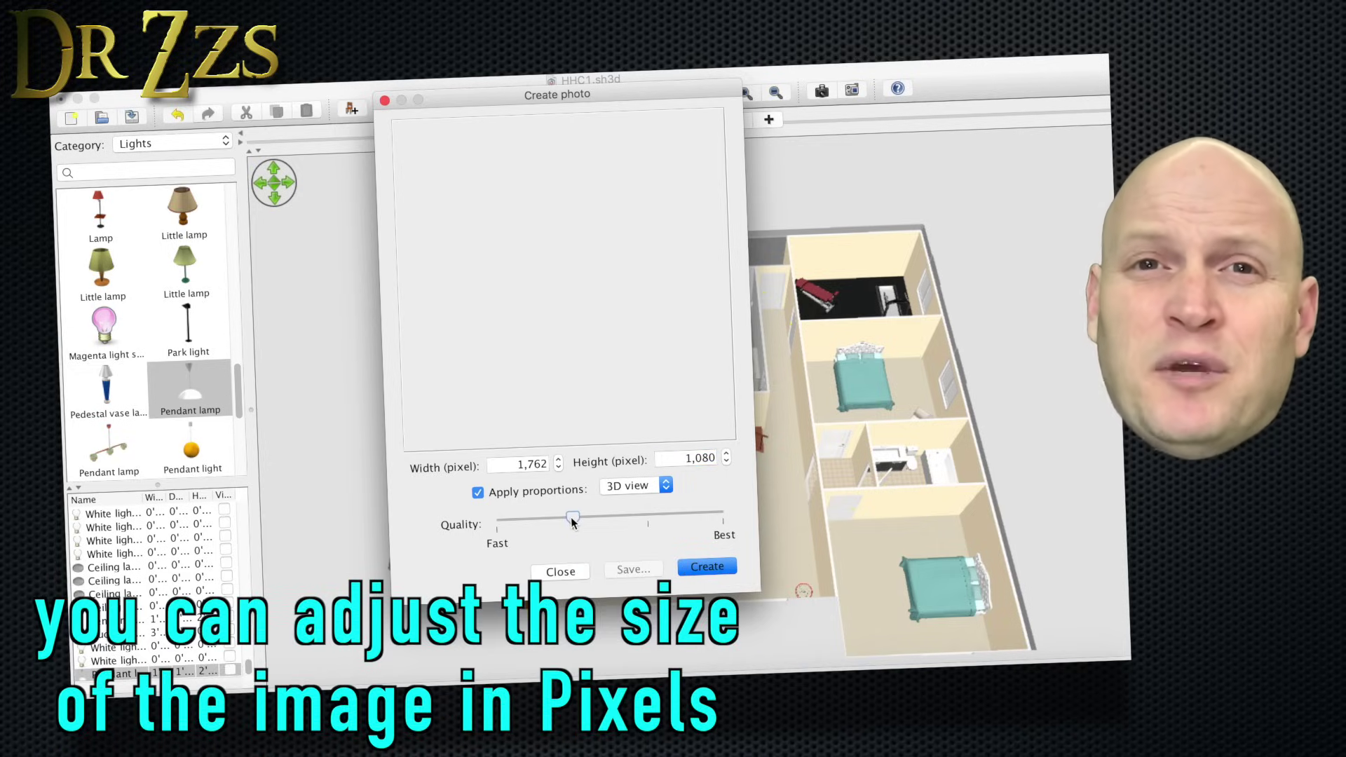
click(702, 569)
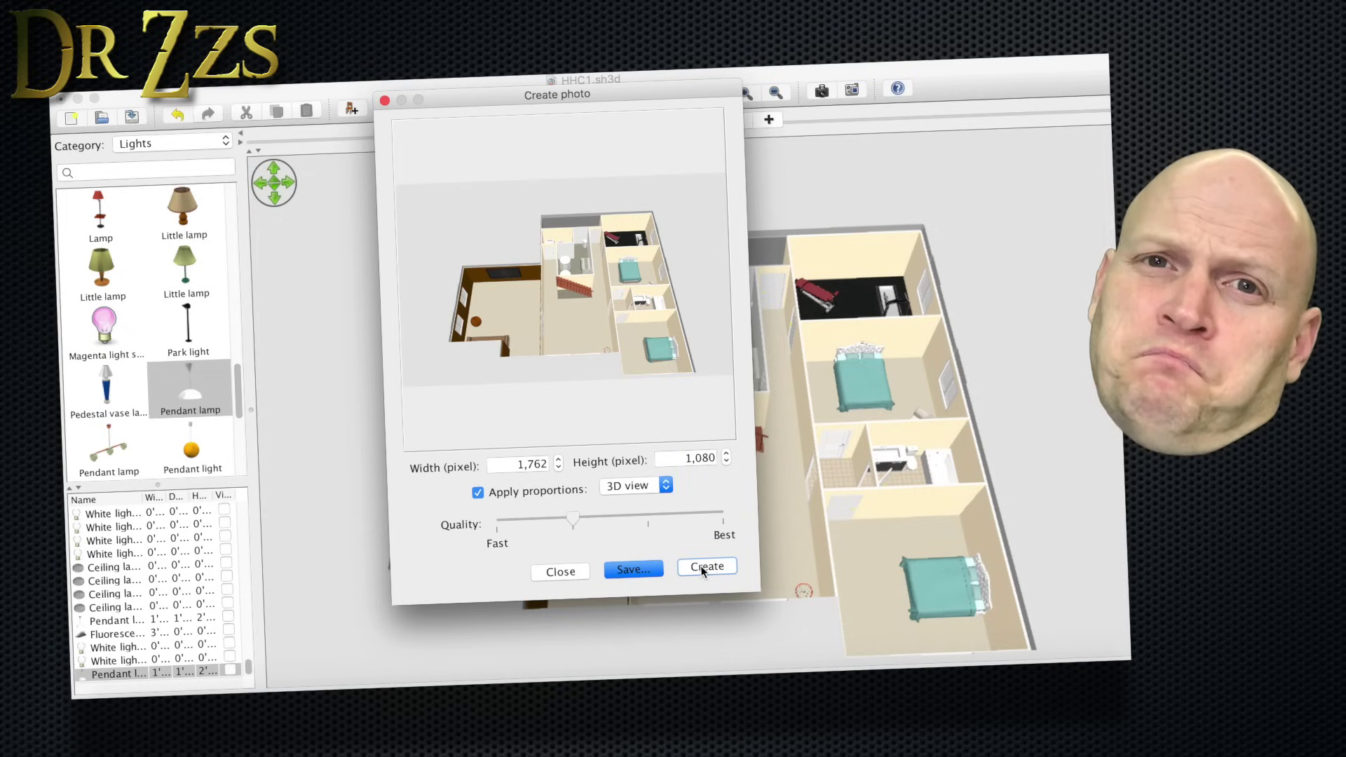
click(630, 569)
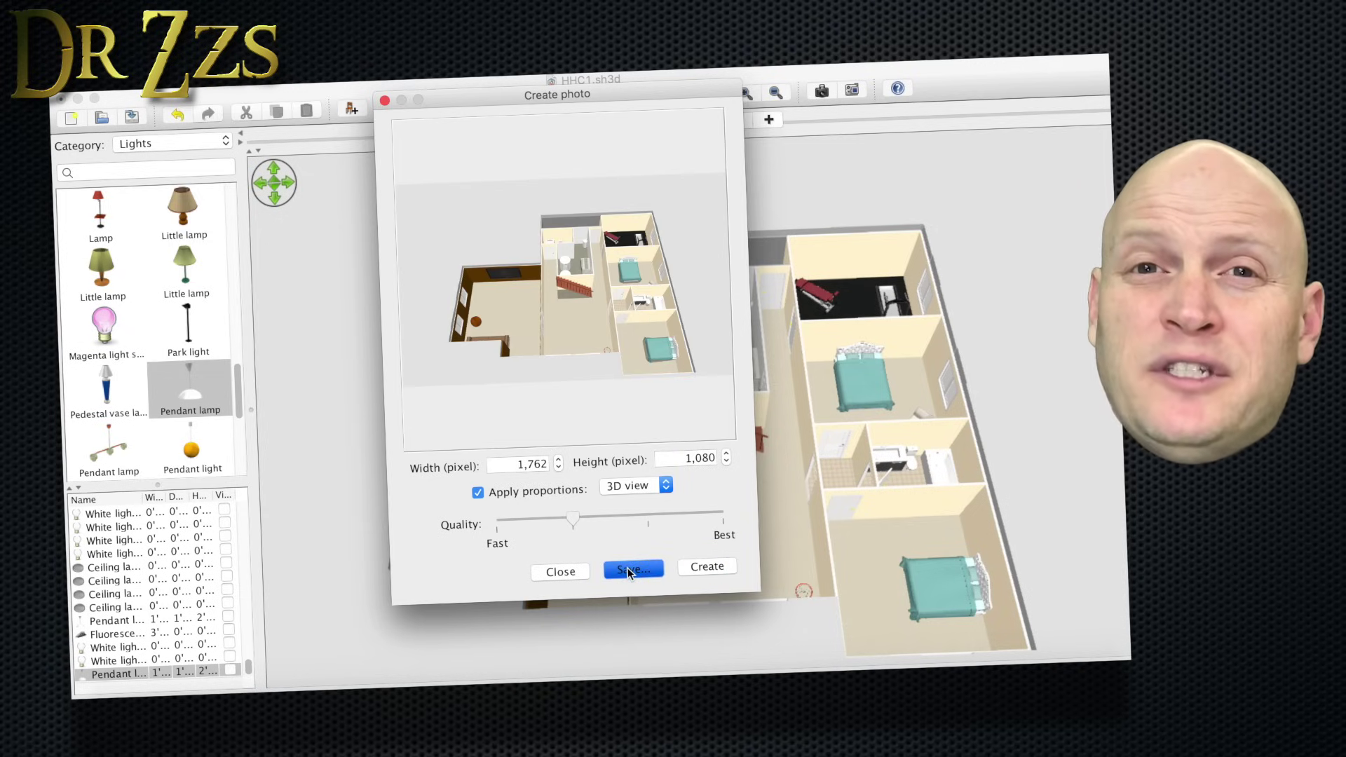
text(HHC0.png)
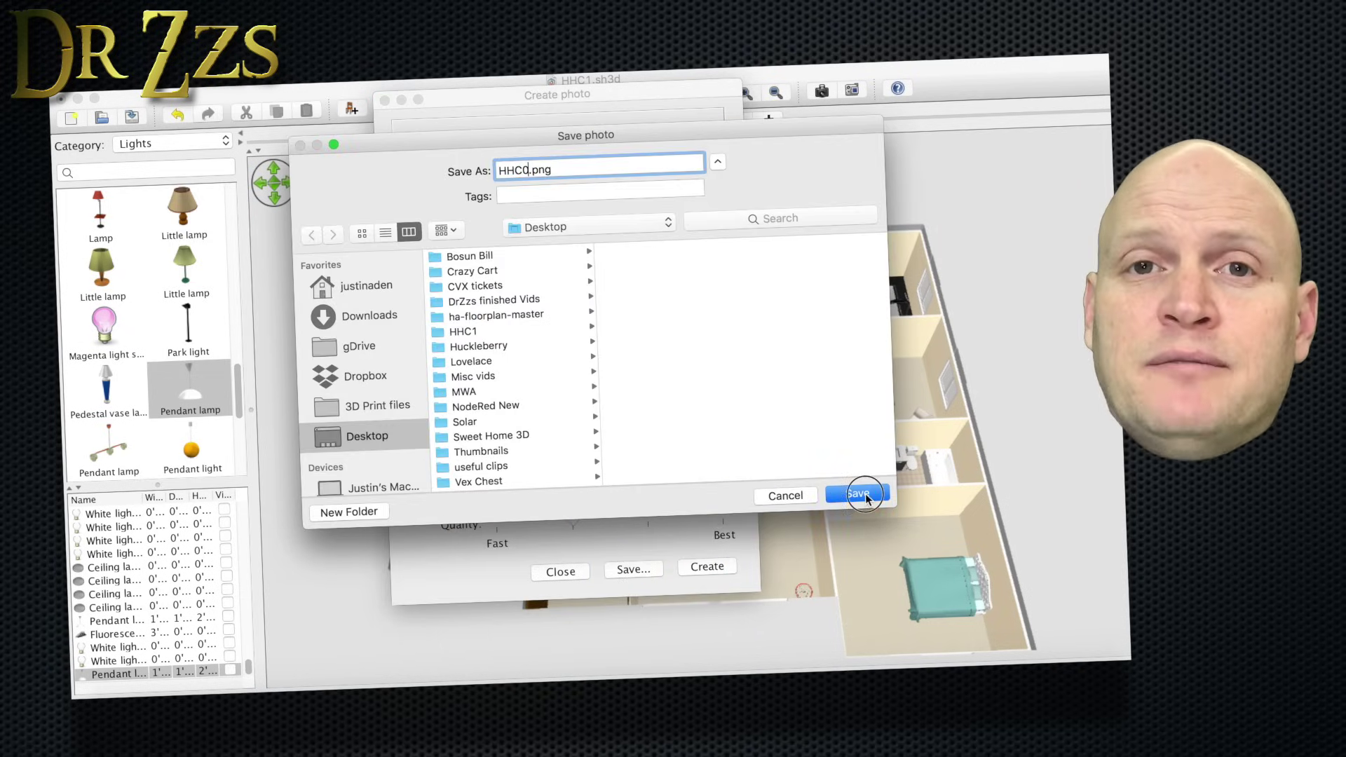
click(860, 494)
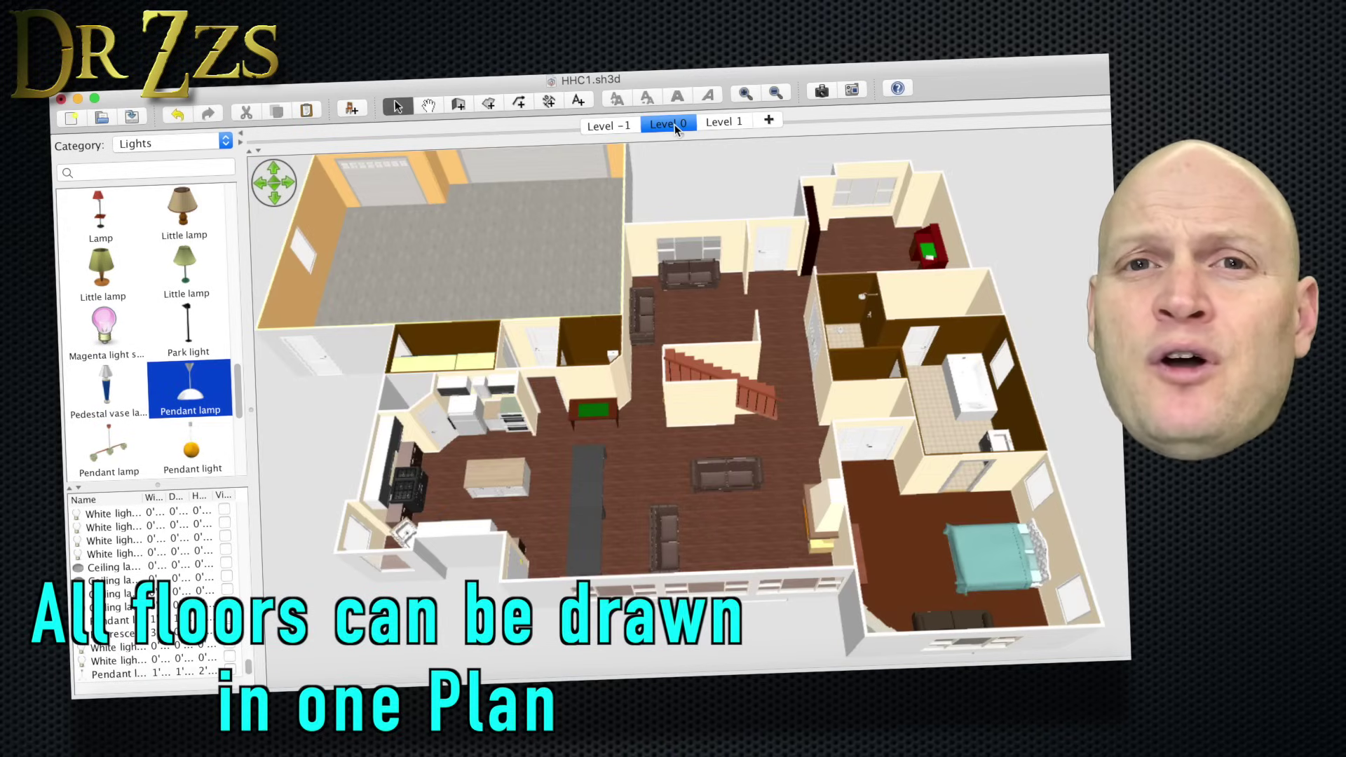
click(725, 122)
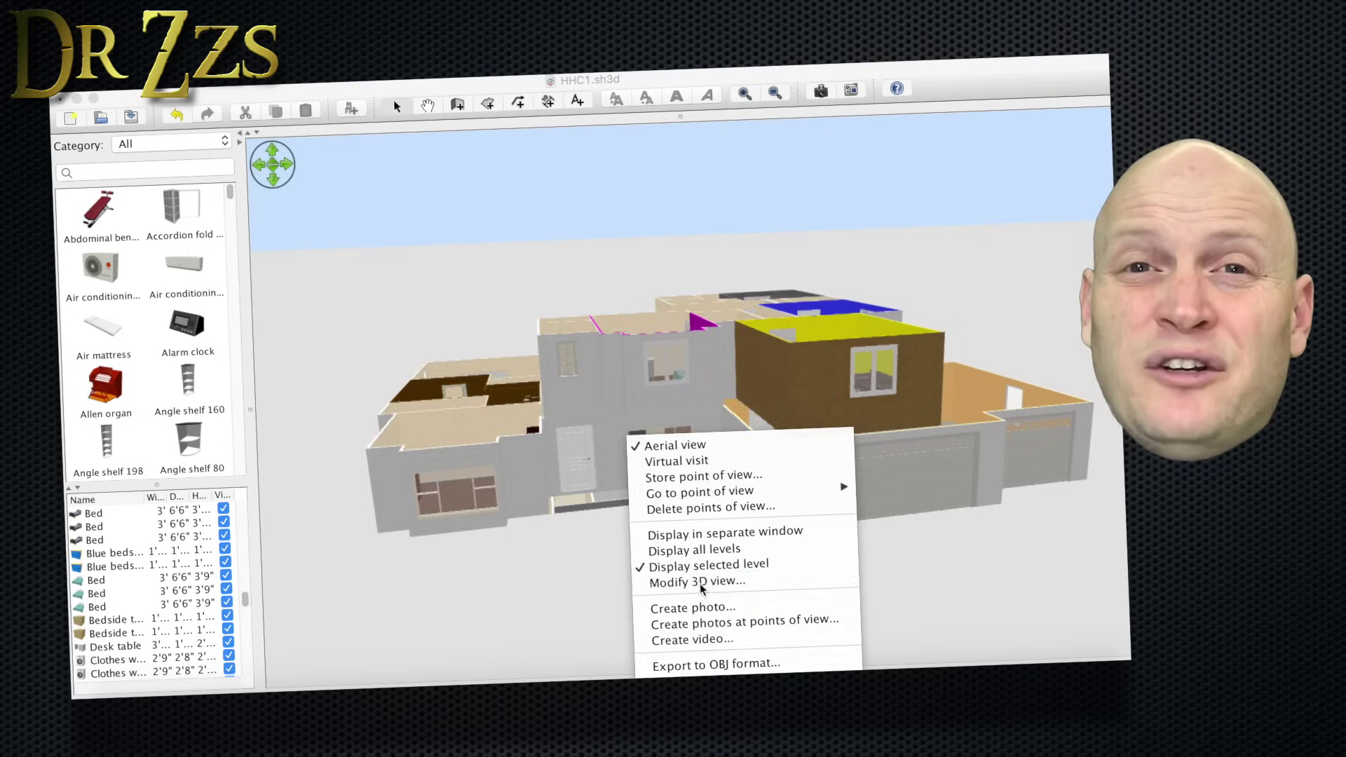
Step: In the 3D view settings, set the ground texture to green grass and the sky texture to 'Sky - Sky dawn'
click(689, 579)
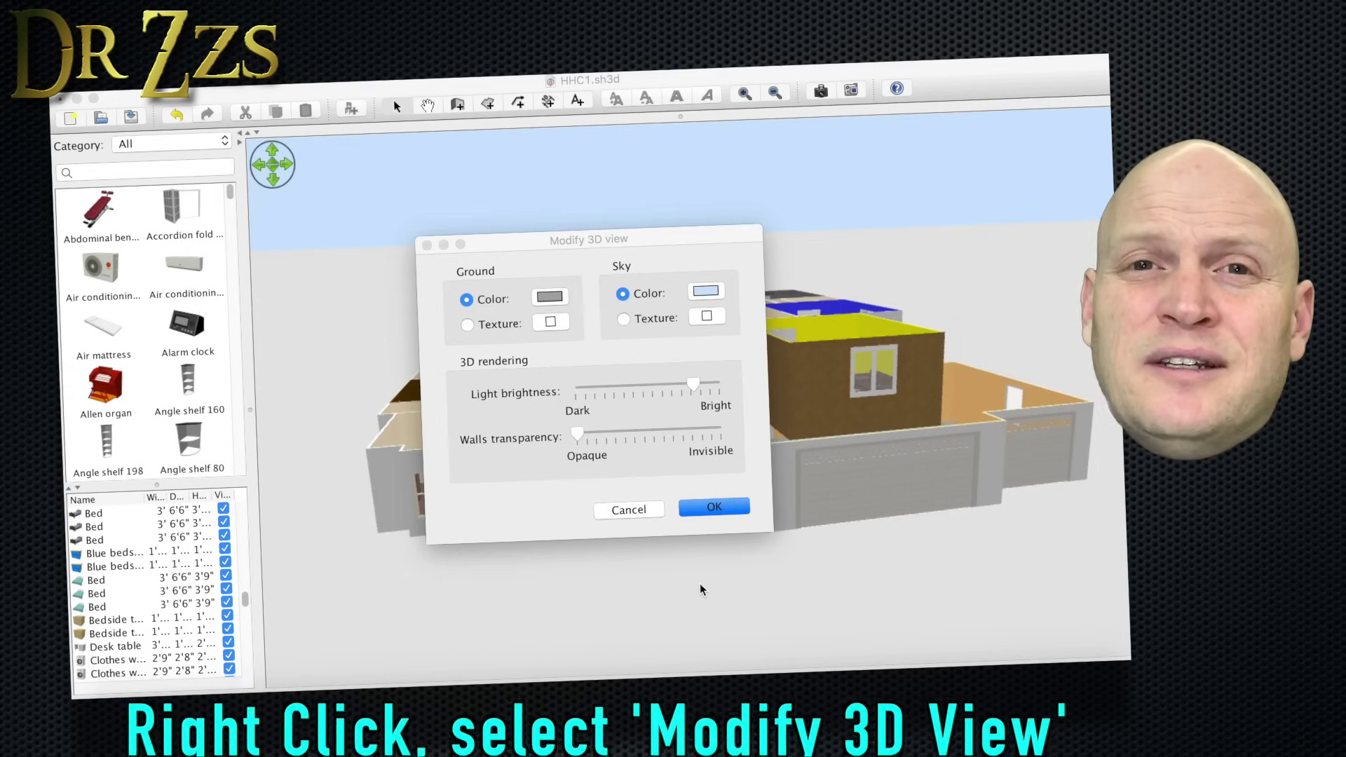
click(550, 322)
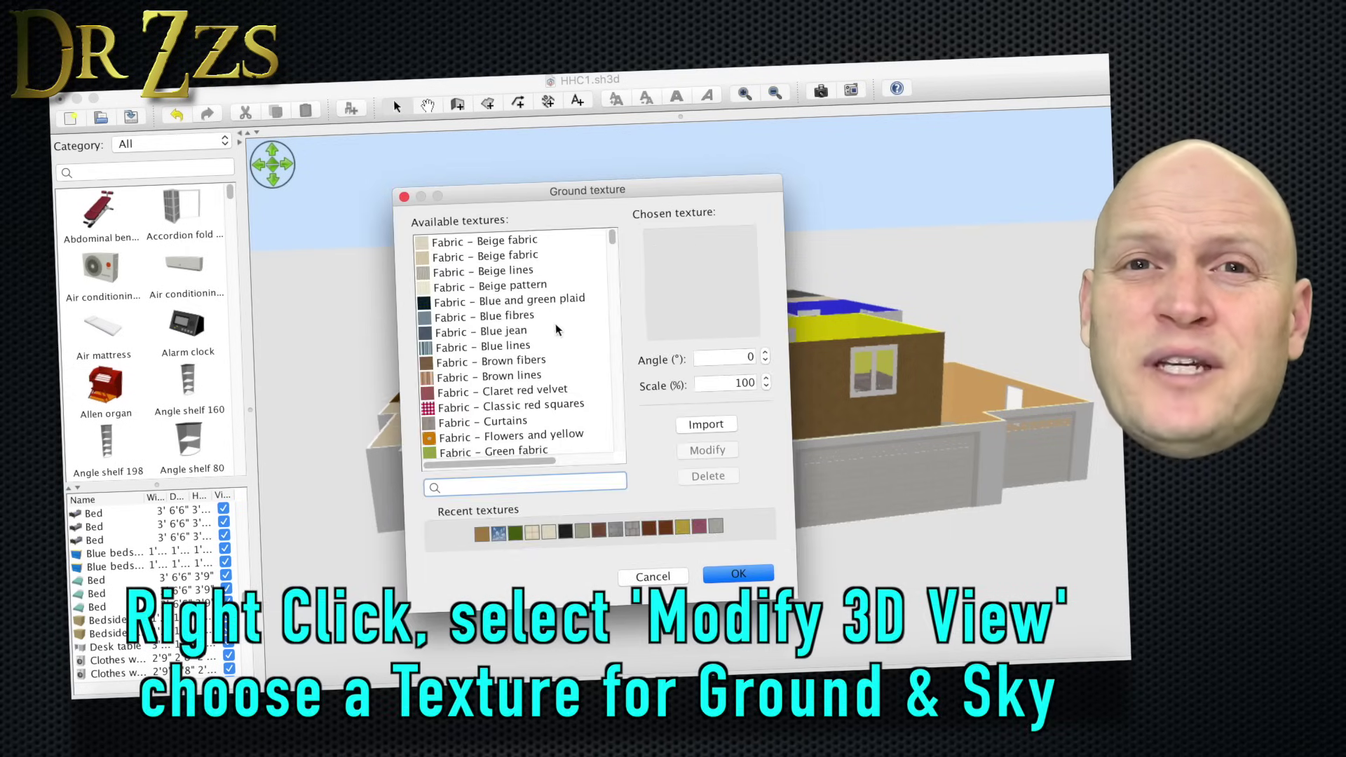
click(514, 534)
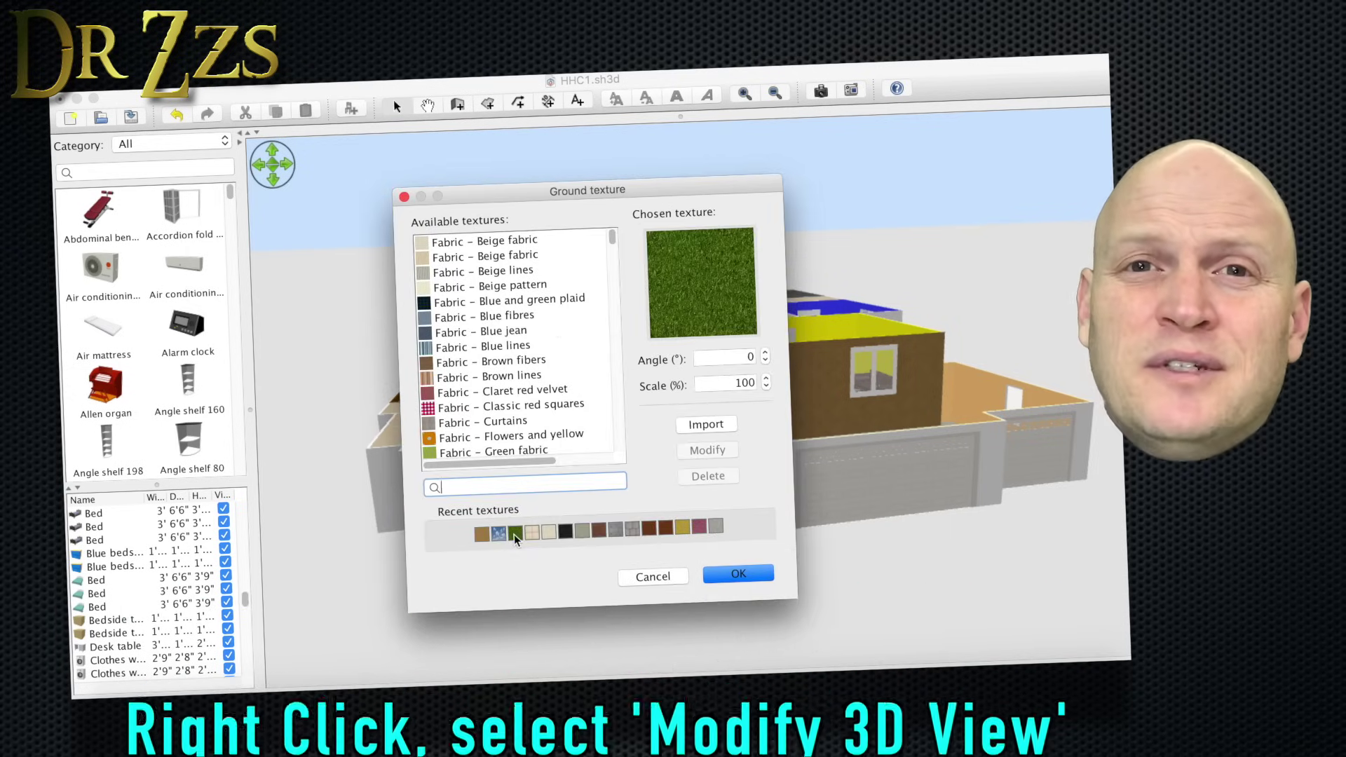
click(749, 575)
click(706, 316)
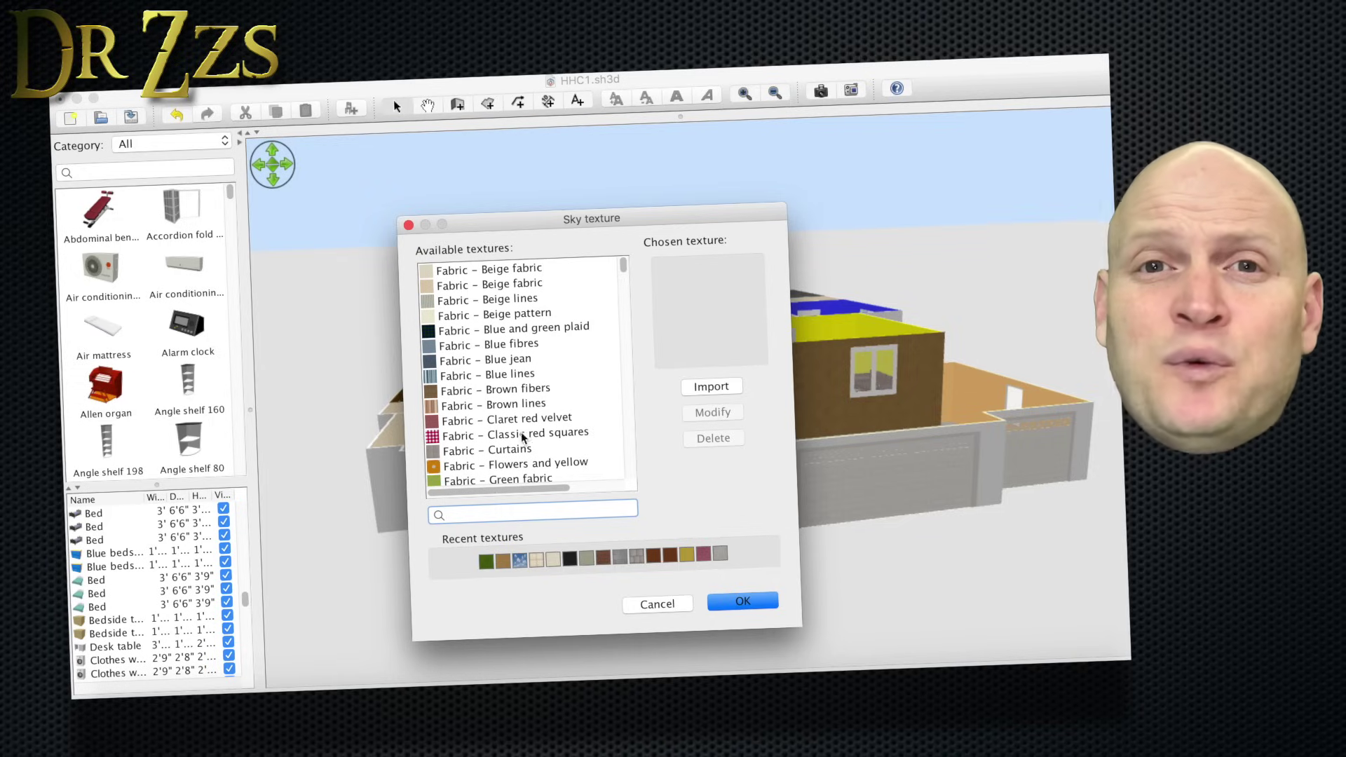
text(sky)
click(494, 331)
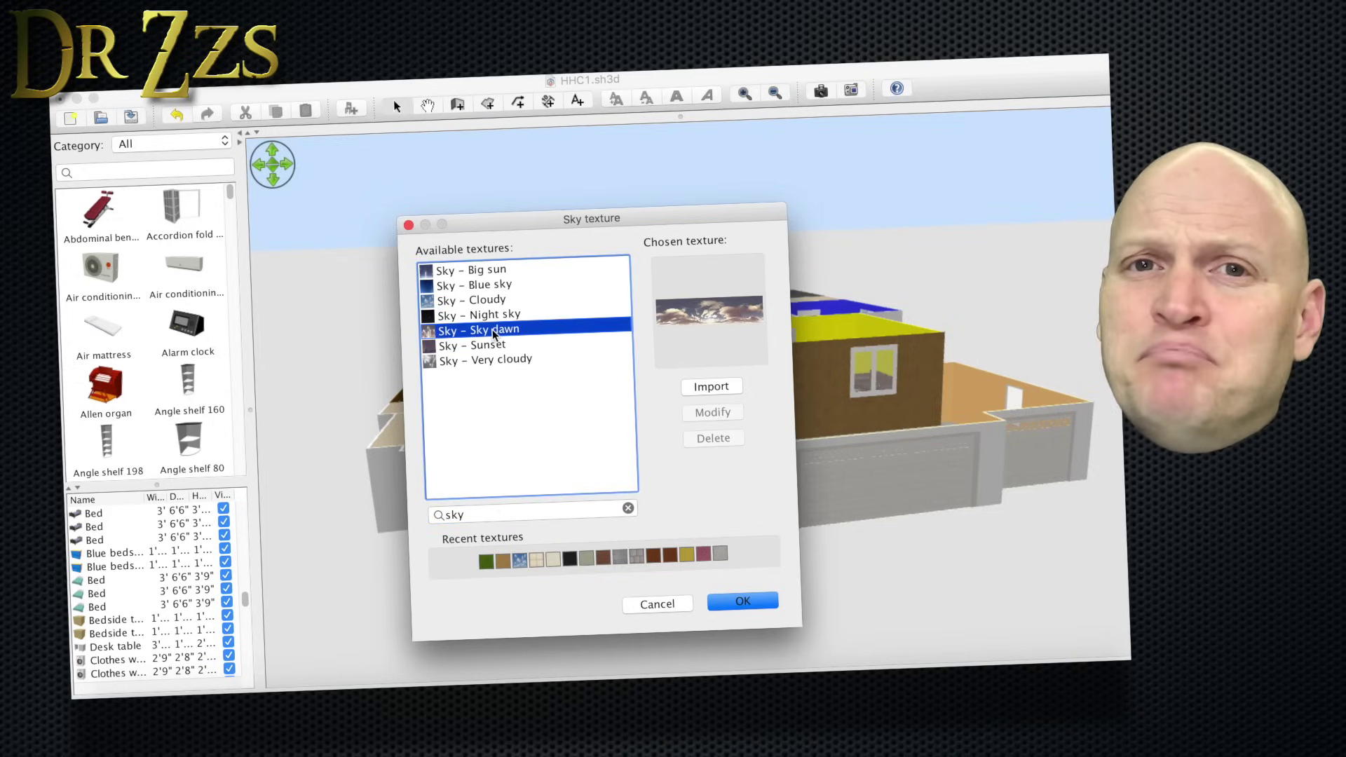
click(742, 600)
click(723, 505)
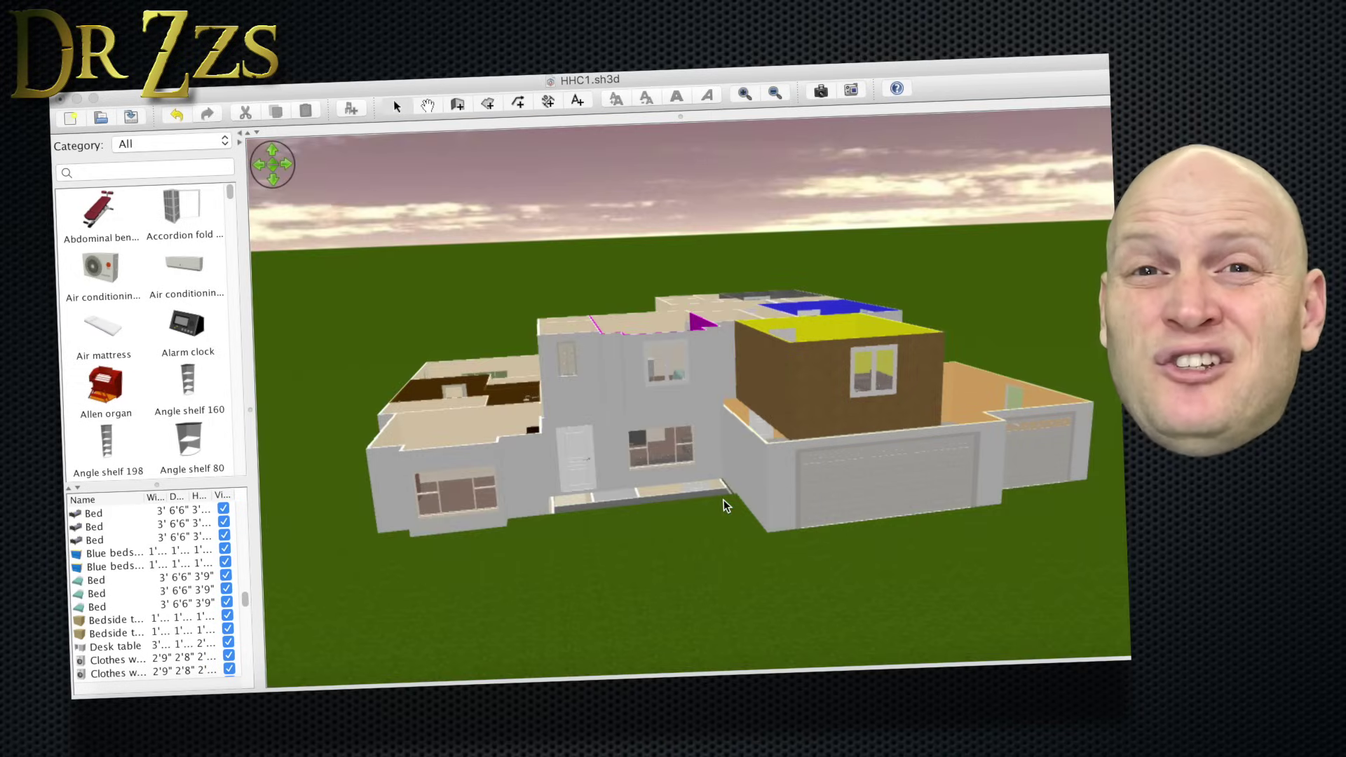